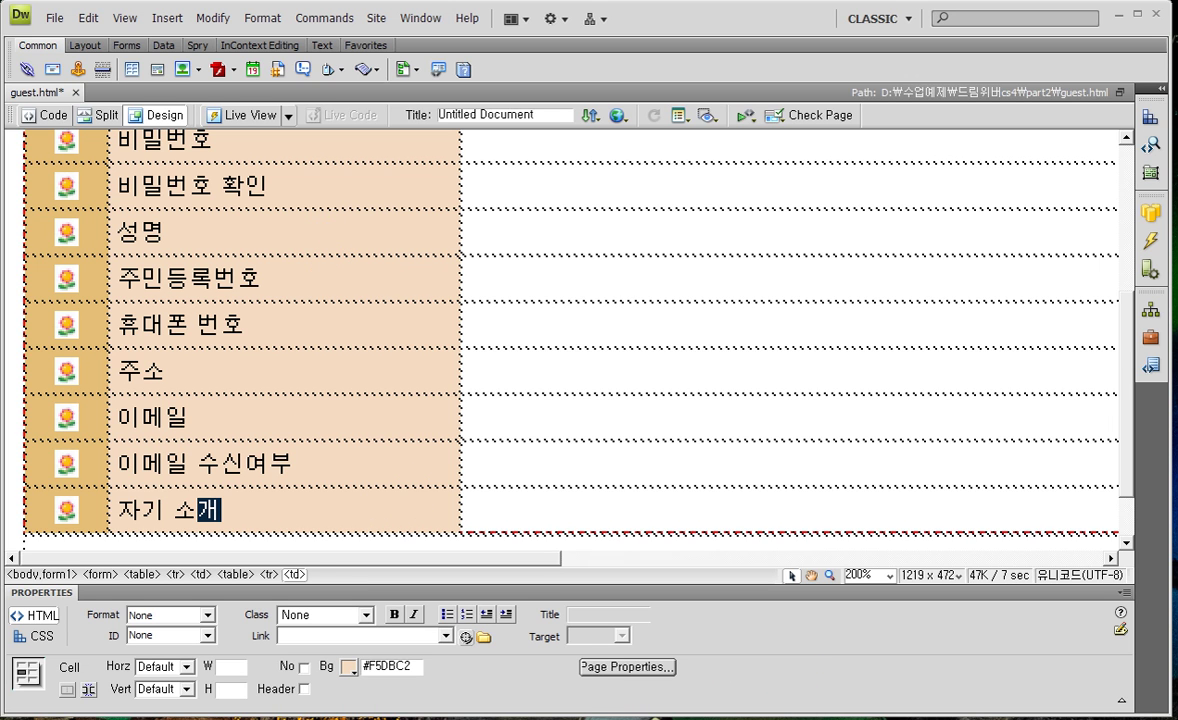
# Start inserting a form text field in the empty cell beside the 회원ID label, opening its accessibility attributes.
pyautogui.press('Right')
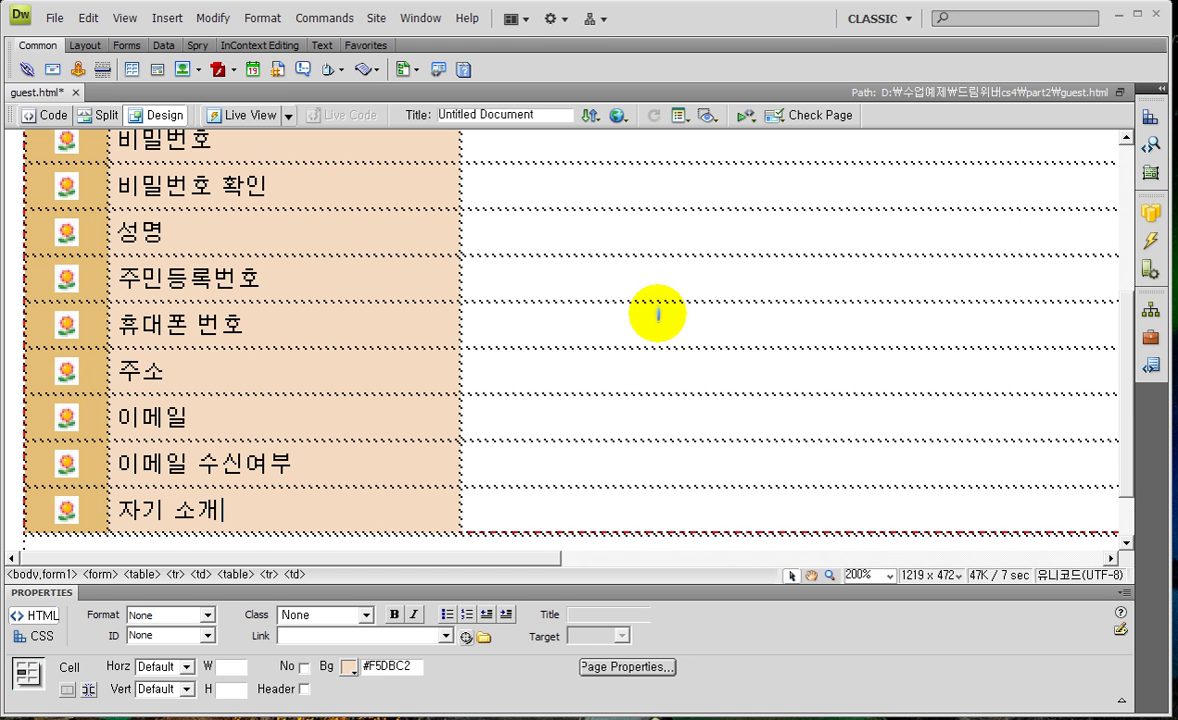
pyautogui.scroll(3, 590, 270)
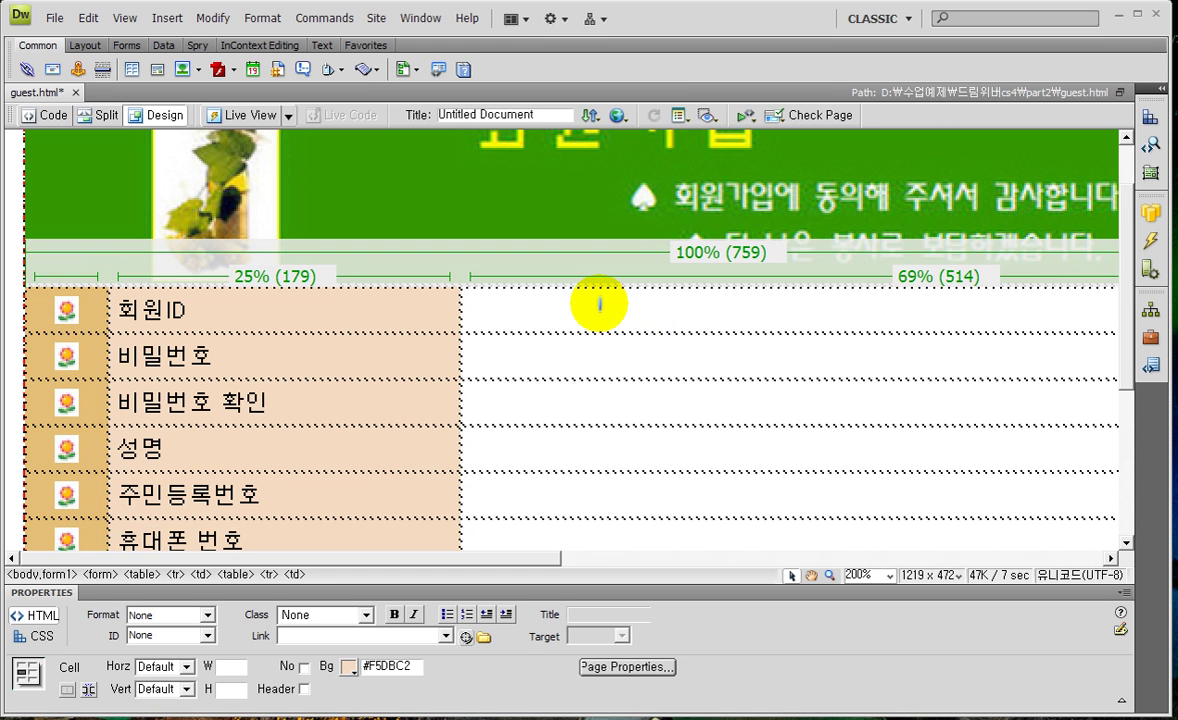
pyautogui.click(521, 308)
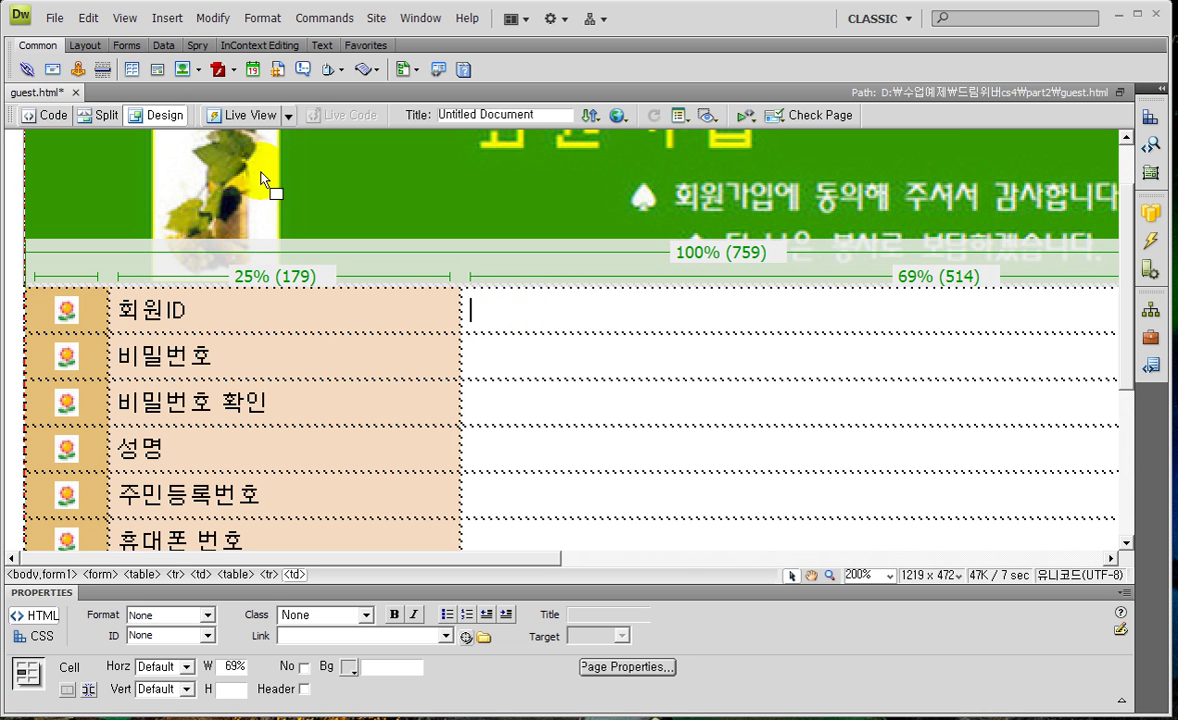
pyautogui.hotkey('ctrl', '2')
pyautogui.moveTo(104, 30)
pyautogui.mouseDown()
pyautogui.moveTo(121, 57)
pyautogui.moveTo(150, 65)
pyautogui.mouseUp()
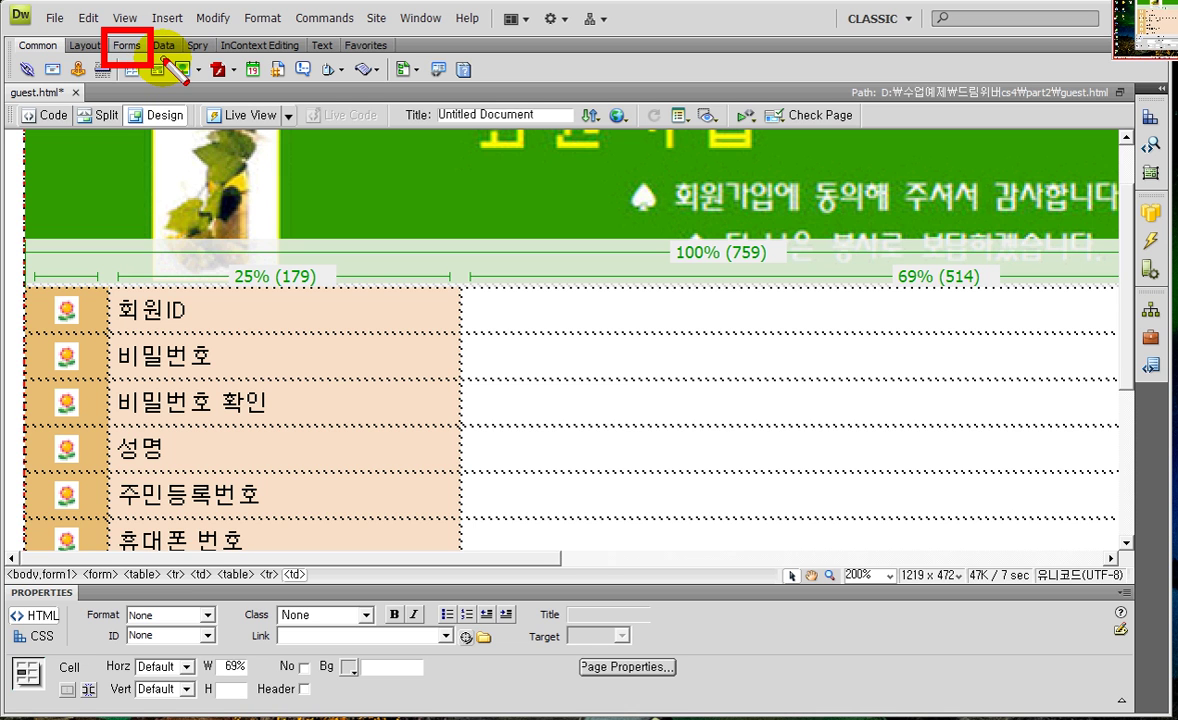
pyautogui.click(122, 46)
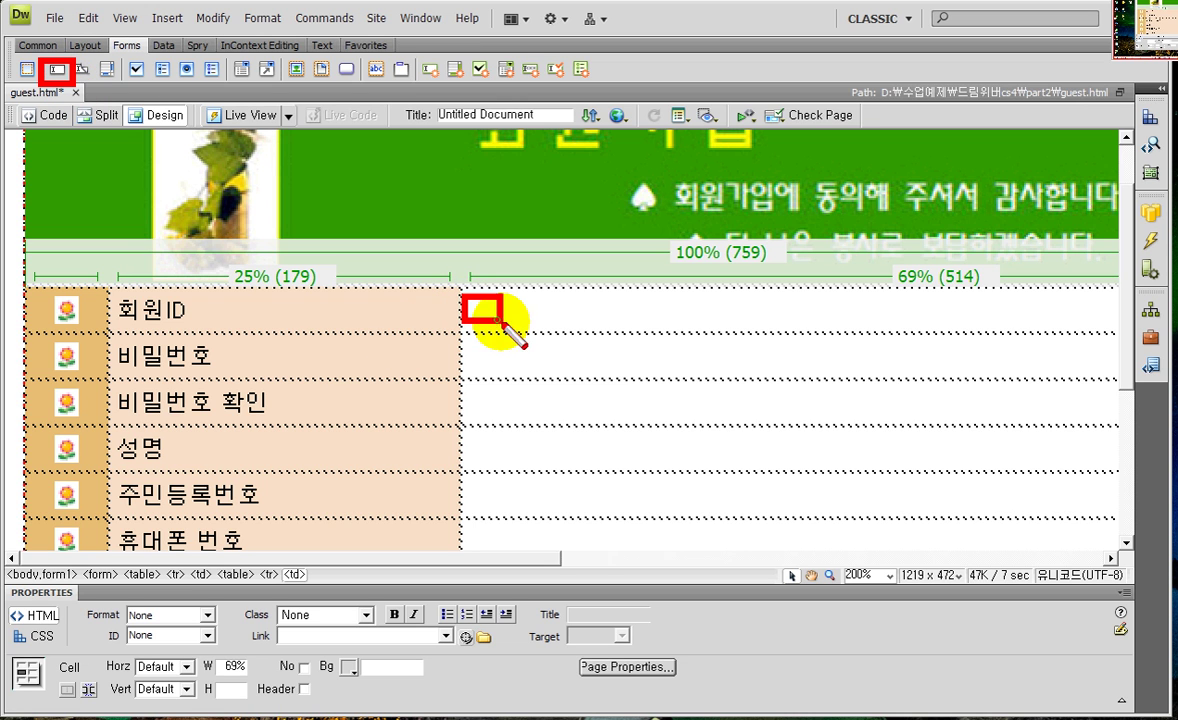
pyautogui.moveTo(469, 292)
pyautogui.mouseDown()
pyautogui.moveTo(508, 317)
pyautogui.moveTo(772, 334)
pyautogui.mouseUp()
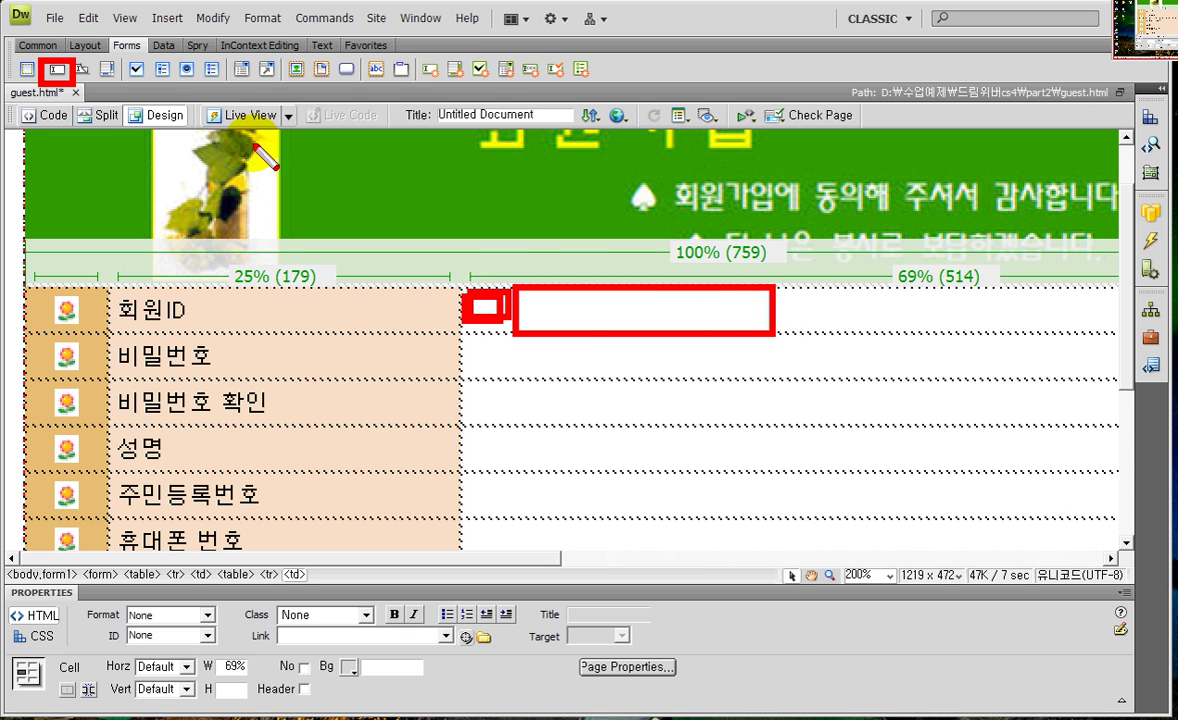
pyautogui.press('Escape')
pyautogui.click(58, 70)
pyautogui.click(57, 70)
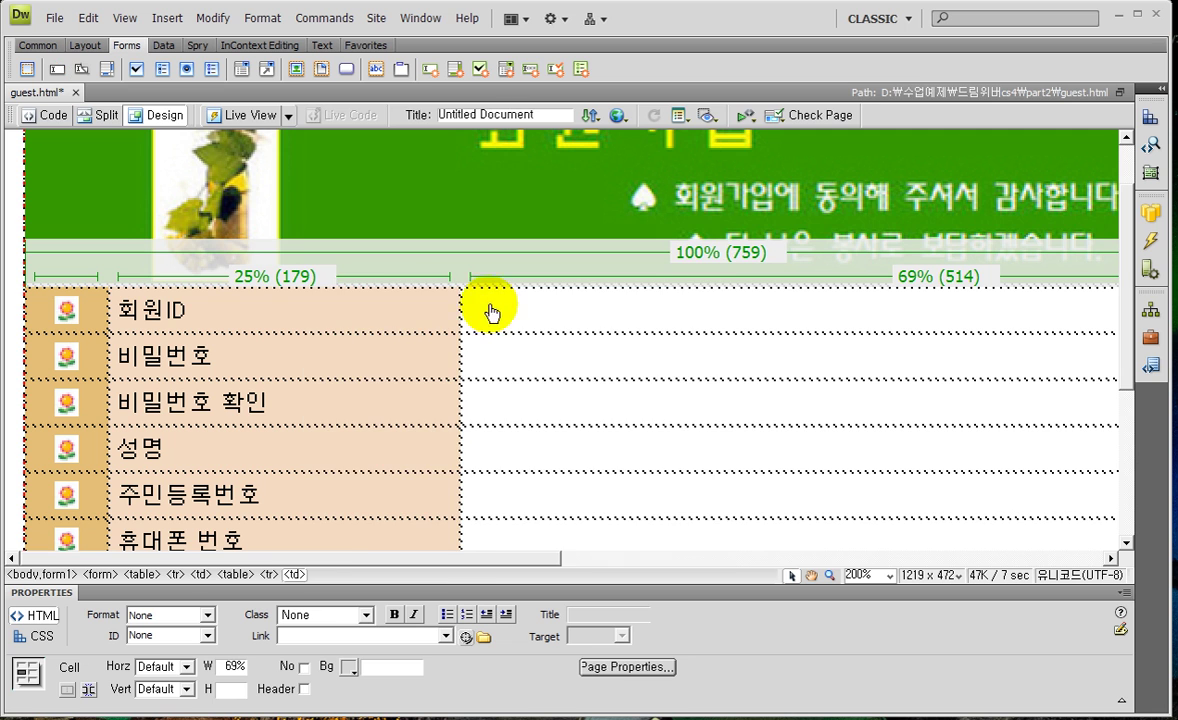
pyautogui.moveTo(610, 220); pyautogui.dragTo(664, 212)
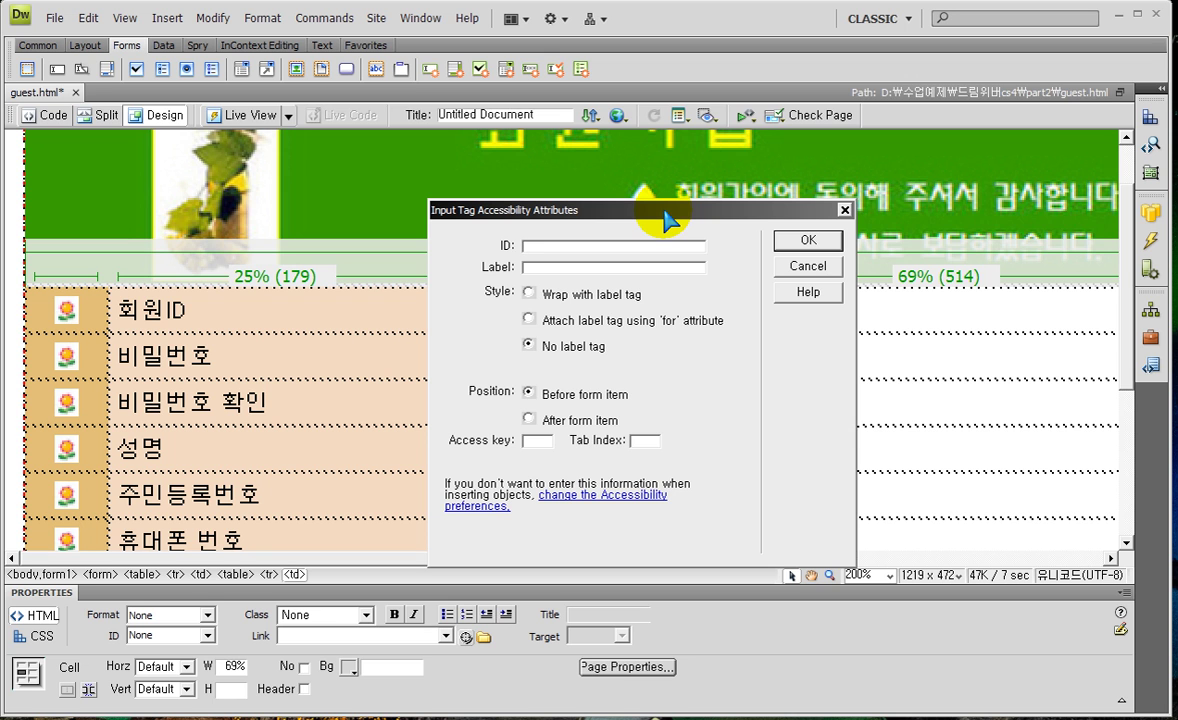
pyautogui.hotkey('ctrl', '2')
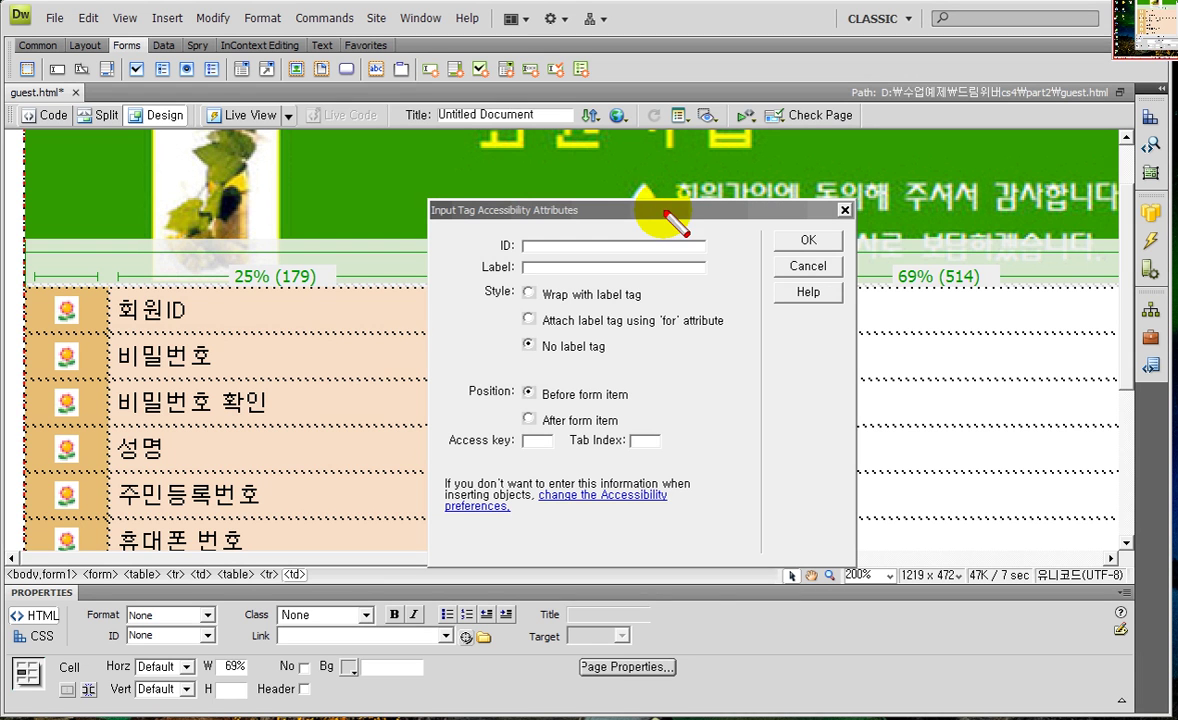
pyautogui.moveTo(505, 232)
pyautogui.mouseDown()
pyautogui.moveTo(566, 261)
pyautogui.moveTo(714, 263)
pyautogui.mouseUp()
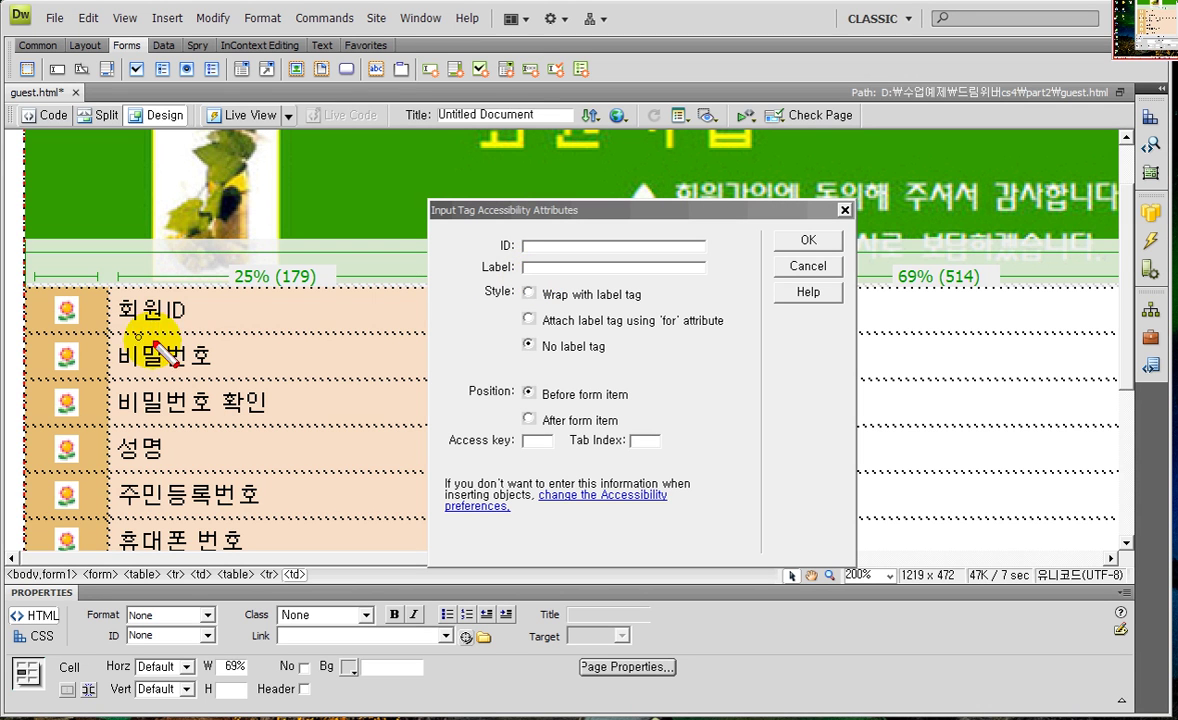
pyautogui.moveTo(108, 291); pyautogui.dragTo(216, 327)
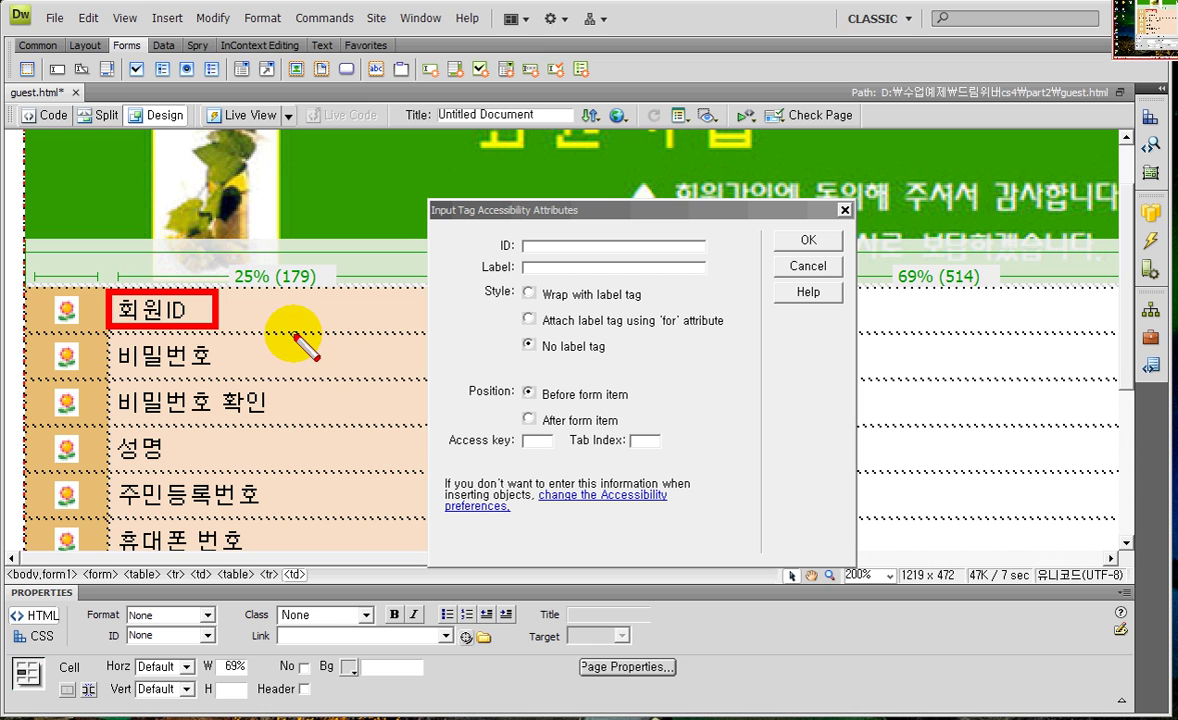
pyautogui.moveTo(515, 258); pyautogui.dragTo(563, 282)
pyautogui.moveTo(107, 290)
pyautogui.mouseDown()
pyautogui.moveTo(228, 320)
pyautogui.moveTo(410, 274)
pyautogui.moveTo(550, 264)
pyautogui.mouseUp()
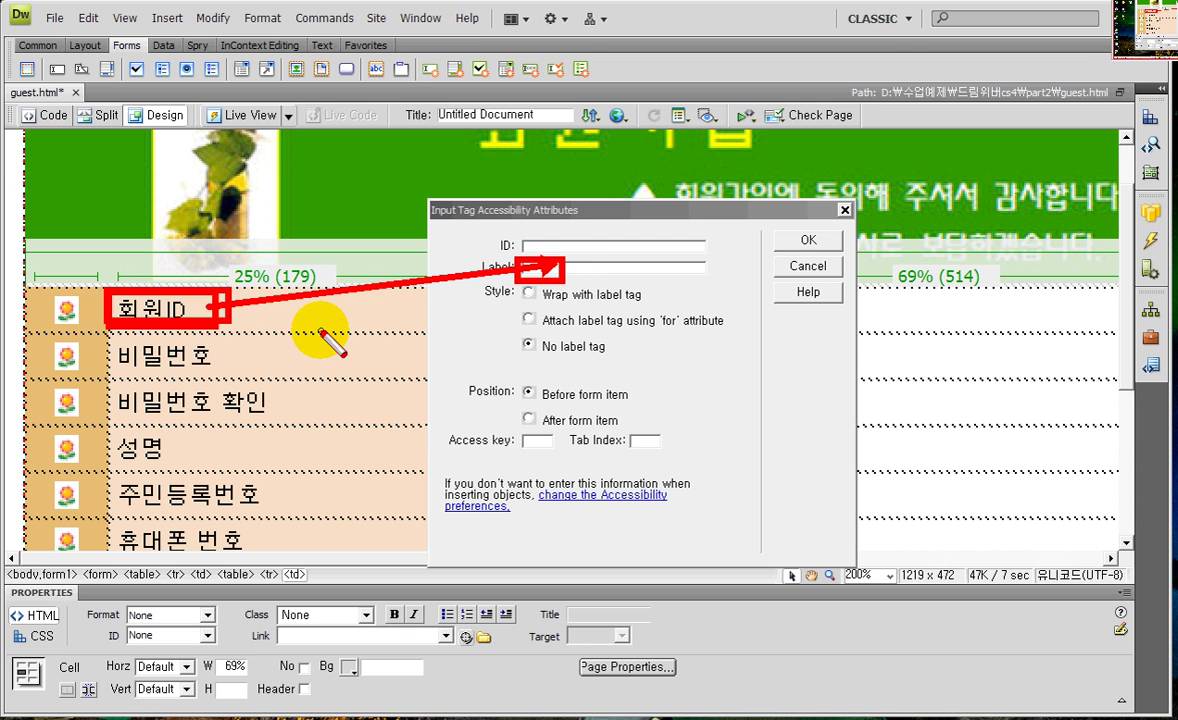
pyautogui.press('Escape')
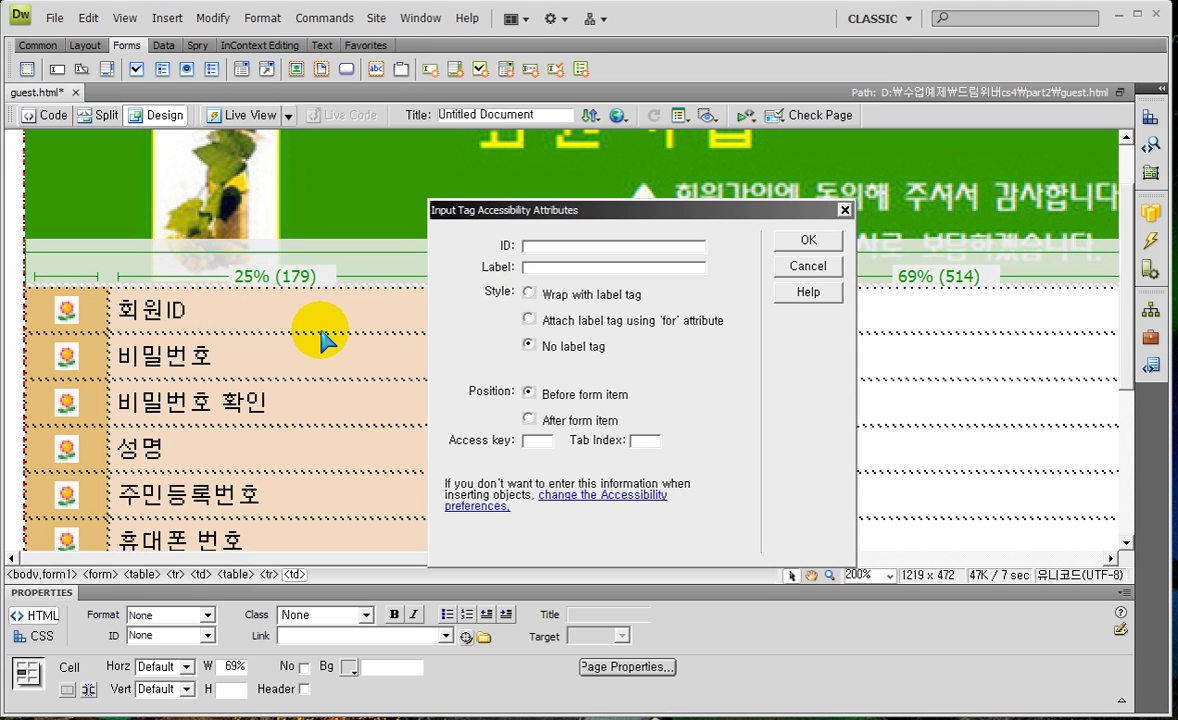
pyautogui.moveTo(490, 212); pyautogui.dragTo(685, 210)
pyautogui.hotkey('ctrl', '2')
pyautogui.moveTo(670, 255)
pyautogui.mouseDown()
pyautogui.moveTo(782, 276)
pyautogui.moveTo(721, 264)
pyautogui.mouseUp()
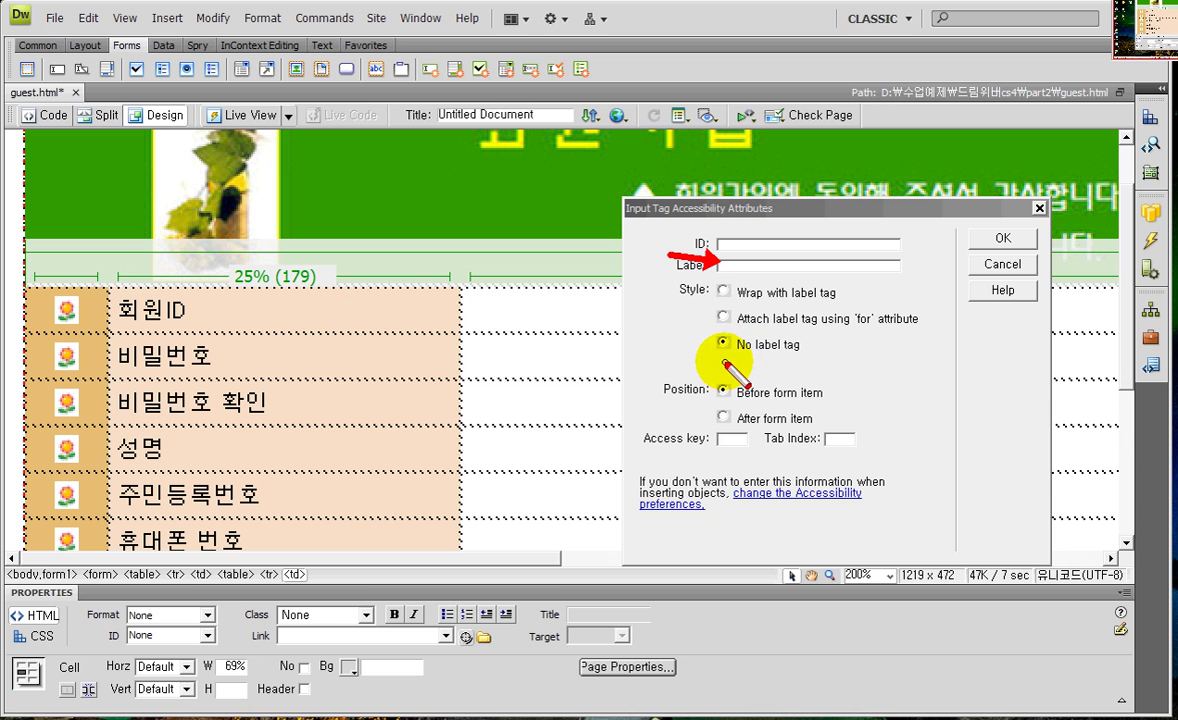
pyautogui.moveTo(998, 305)
pyautogui.mouseDown()
pyautogui.moveTo(840, 312)
pyautogui.moveTo(889, 323)
pyautogui.mouseUp()
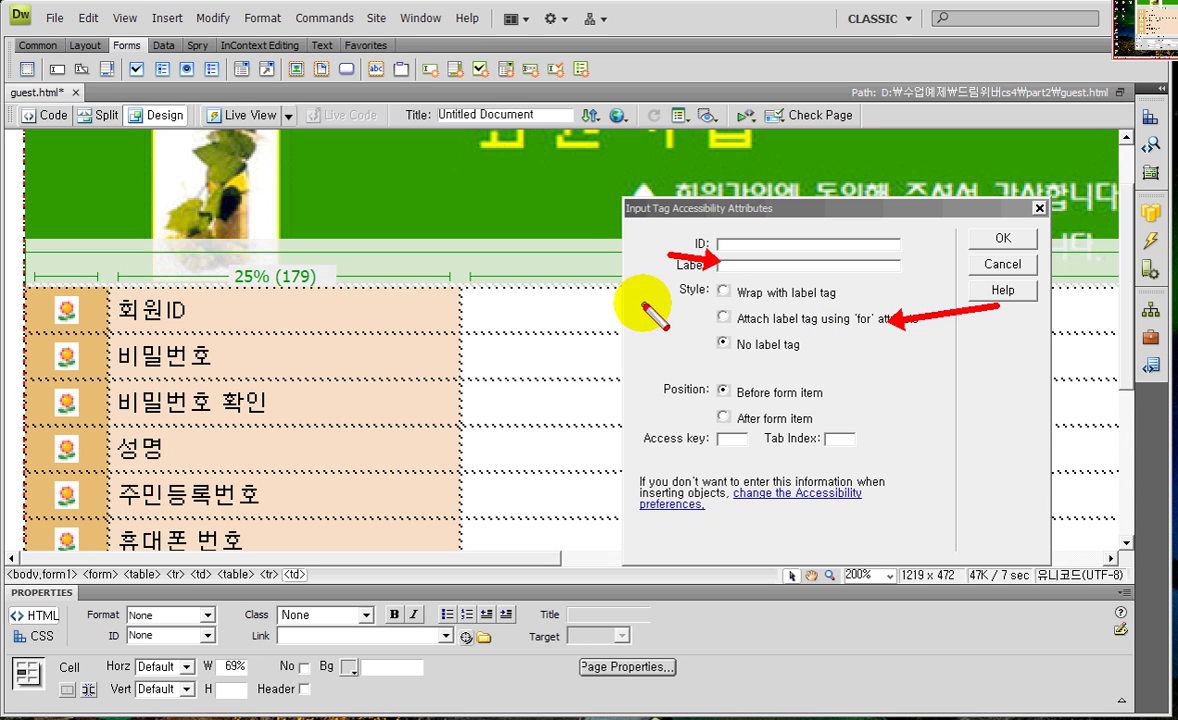
pyautogui.moveTo(675, 311); pyautogui.dragTo(722, 318)
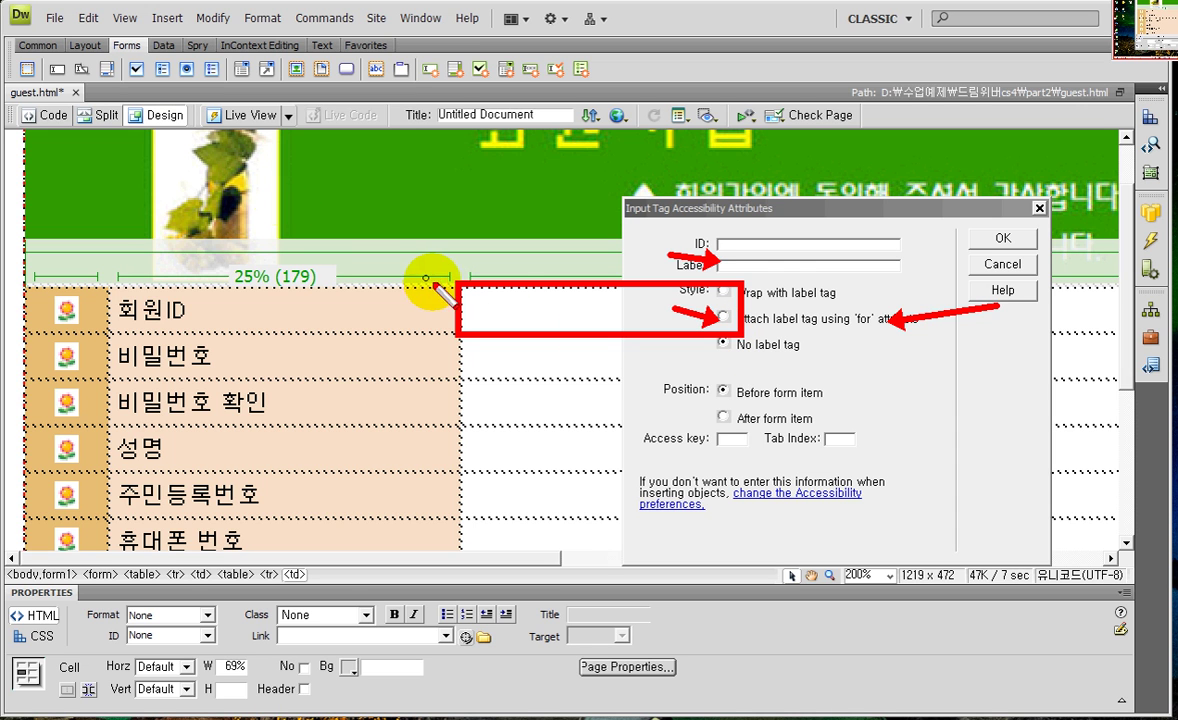
pyautogui.moveTo(459, 285); pyautogui.dragTo(484, 333)
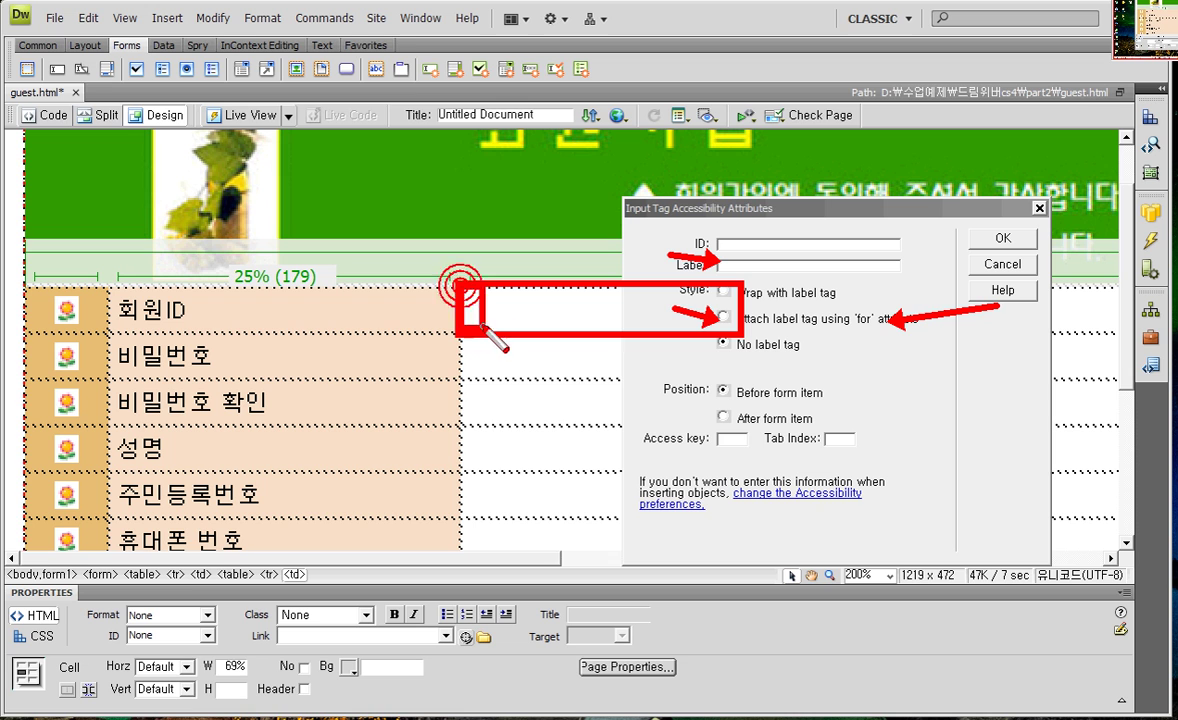
pyautogui.moveTo(465, 285); pyautogui.dragTo(495, 332)
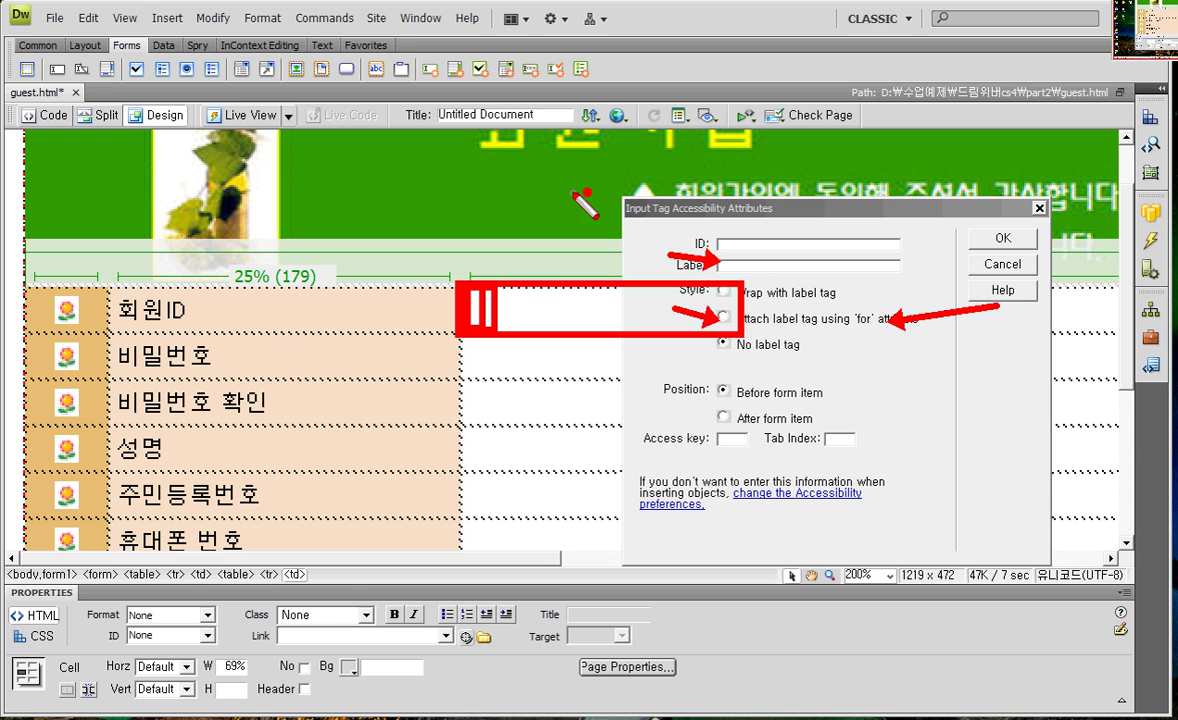
pyautogui.moveTo(47, 348); pyautogui.dragTo(108, 348)
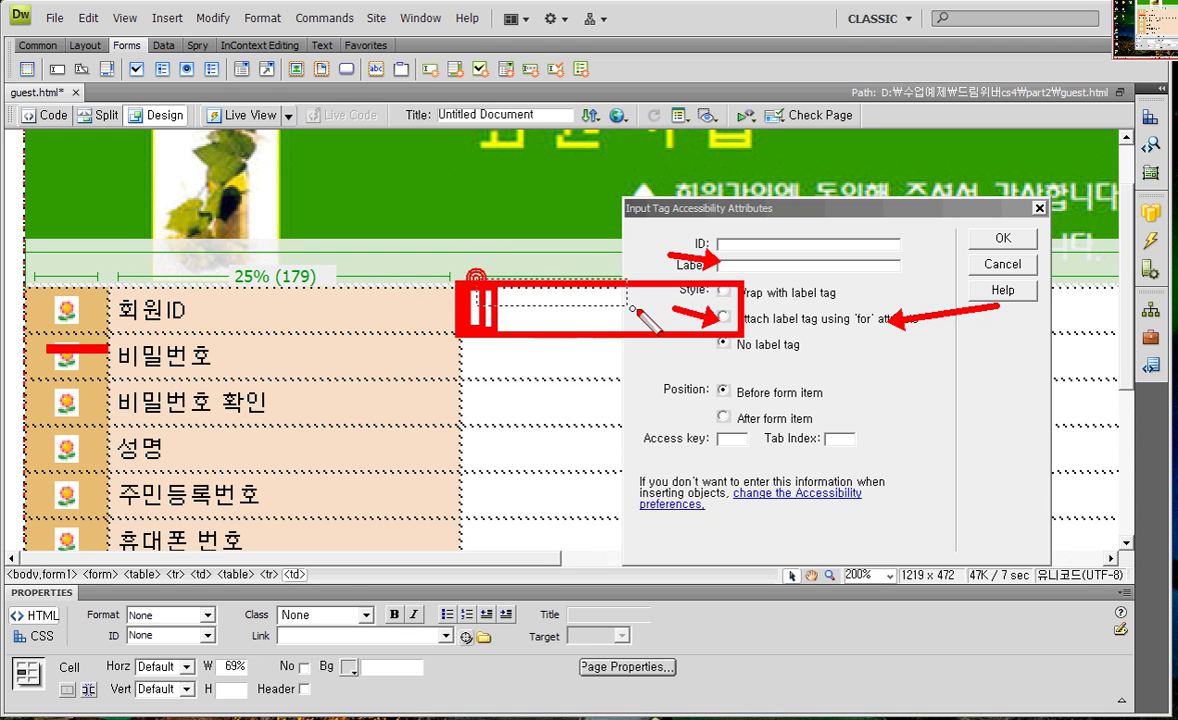
pyautogui.moveTo(731, 327); pyautogui.dragTo(729, 326)
pyautogui.moveTo(148, 293); pyautogui.dragTo(433, 321)
pyautogui.moveTo(247, 296); pyautogui.dragTo(286, 309)
pyautogui.moveTo(296, 298); pyautogui.dragTo(342, 311)
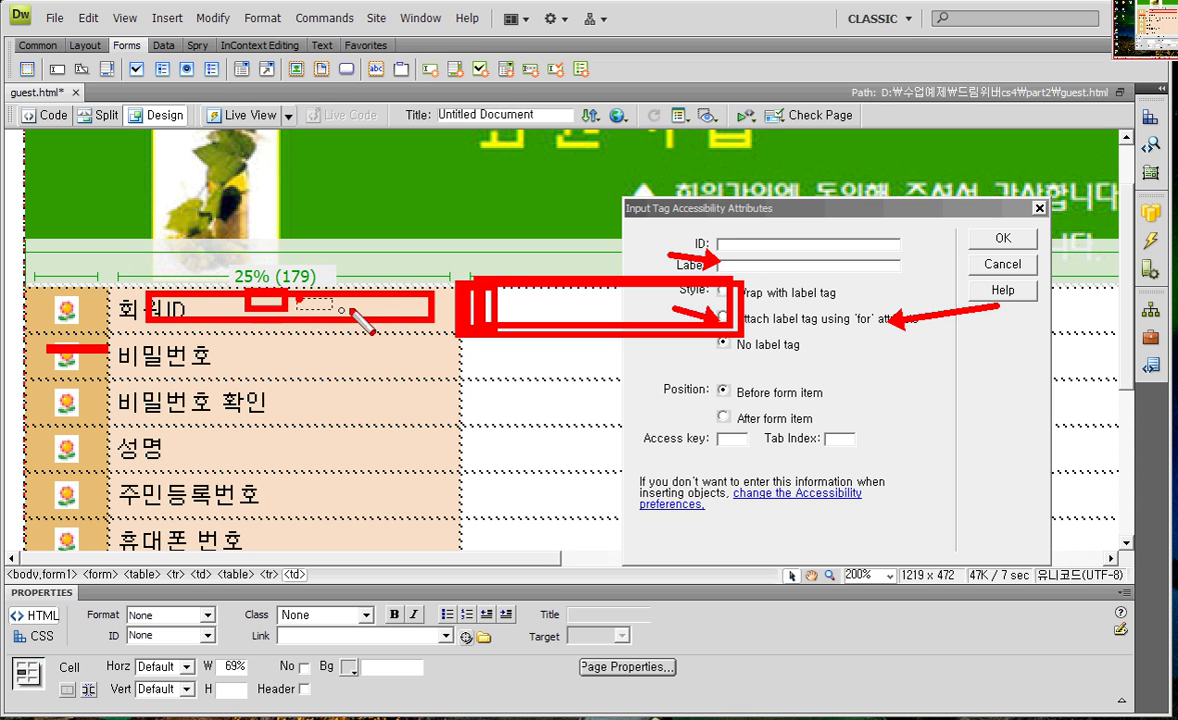
pyautogui.moveTo(129, 284); pyautogui.dragTo(720, 335)
pyautogui.moveTo(130, 290); pyautogui.dragTo(723, 342)
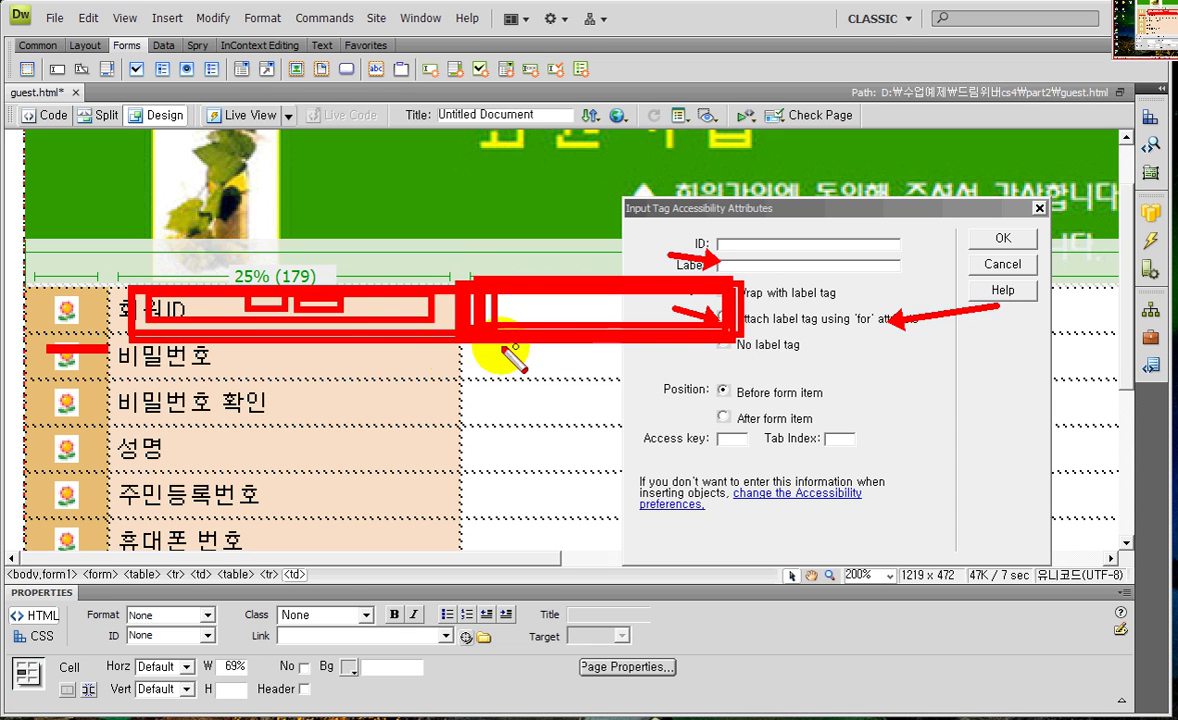
pyautogui.moveTo(337, 301)
pyautogui.mouseDown()
pyautogui.moveTo(366, 323)
pyautogui.moveTo(385, 318)
pyautogui.mouseUp()
pyautogui.moveTo(498, 292)
pyautogui.mouseDown()
pyautogui.moveTo(521, 320)
pyautogui.moveTo(510, 329)
pyautogui.mouseUp()
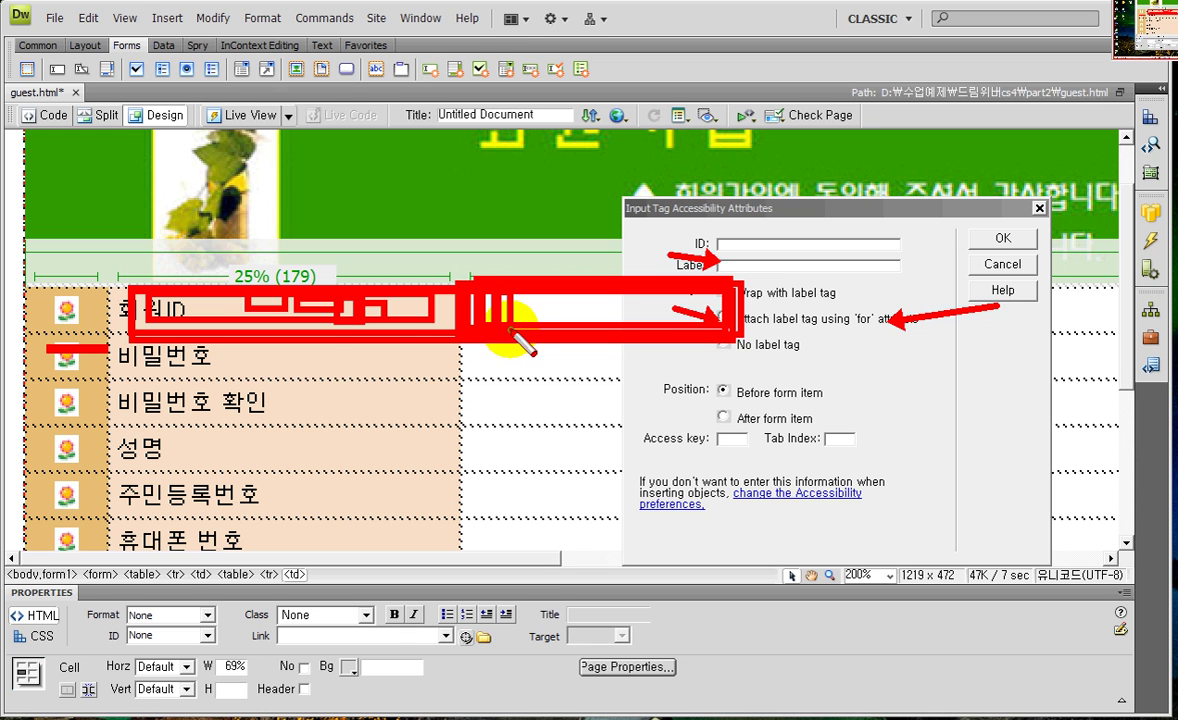
pyautogui.moveTo(138, 274); pyautogui.dragTo(477, 307)
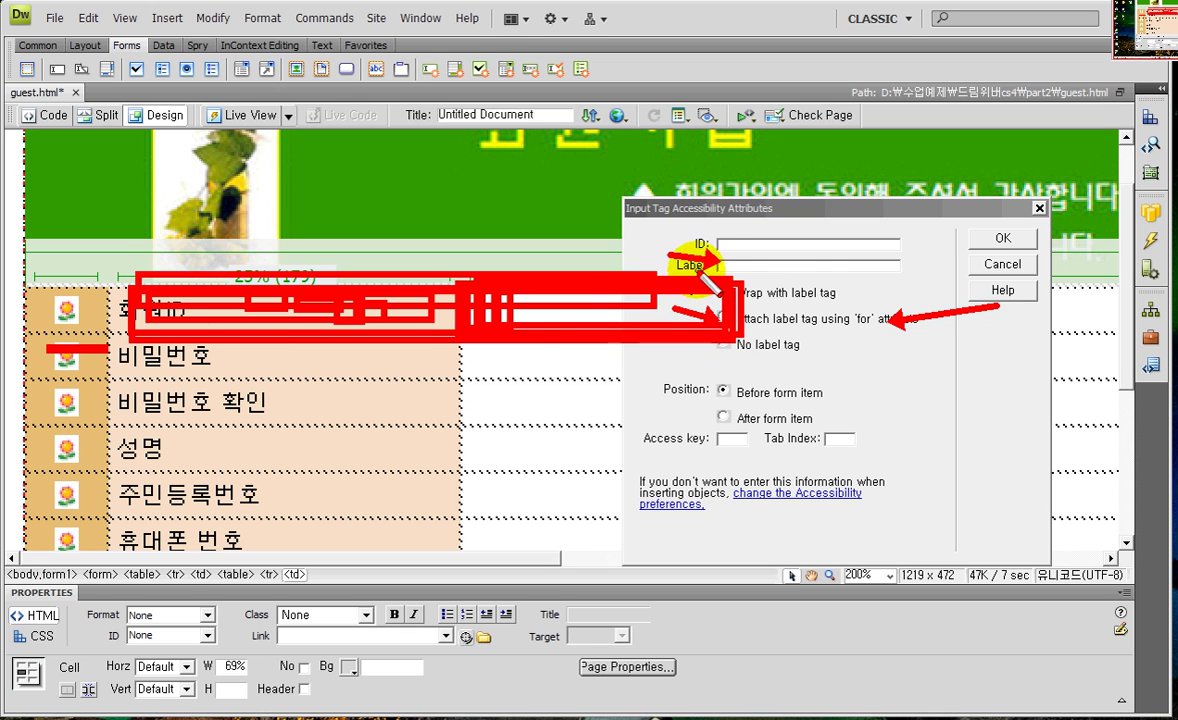
pyautogui.moveTo(702, 259); pyautogui.dragTo(888, 283)
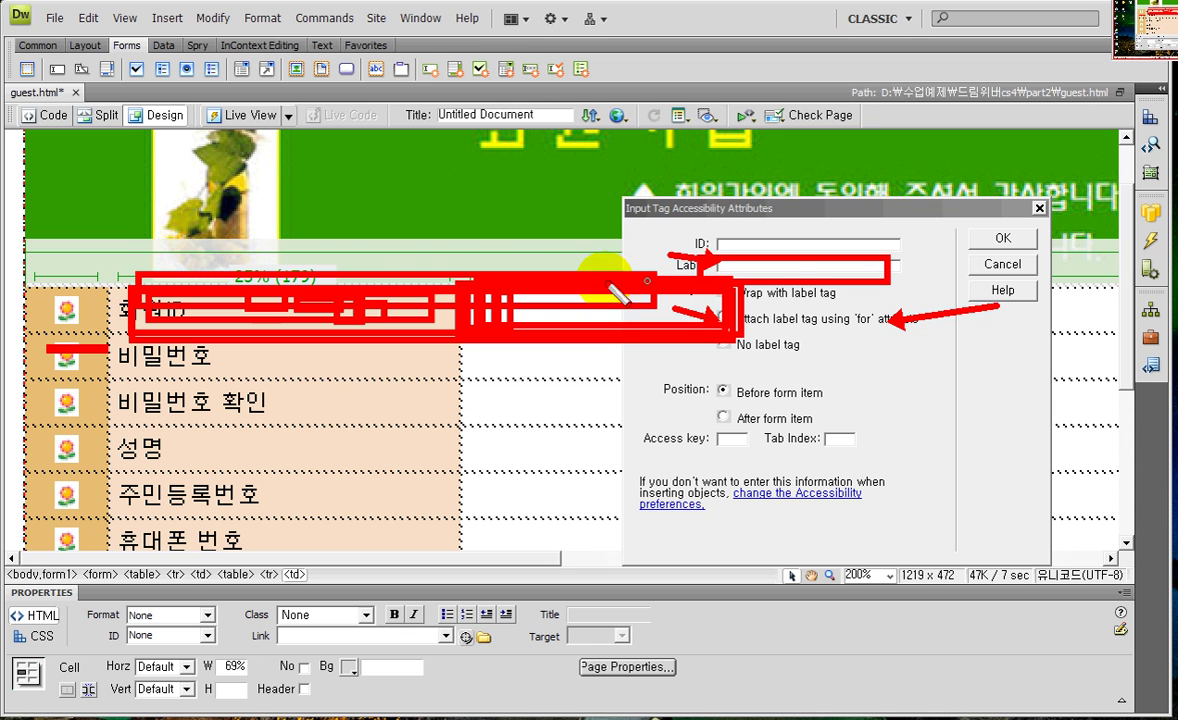
pyautogui.press('Escape')
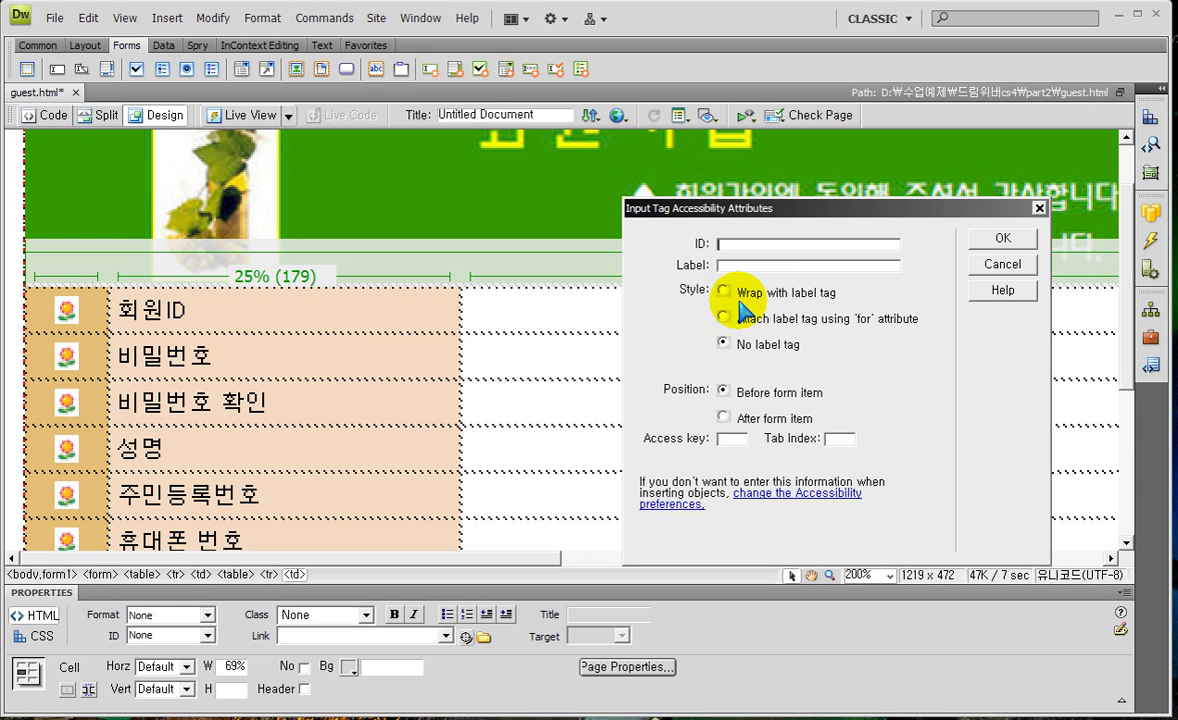
# Set the text field's label style to attach the label tag using the 'for' attribute.
pyautogui.click(724, 317)
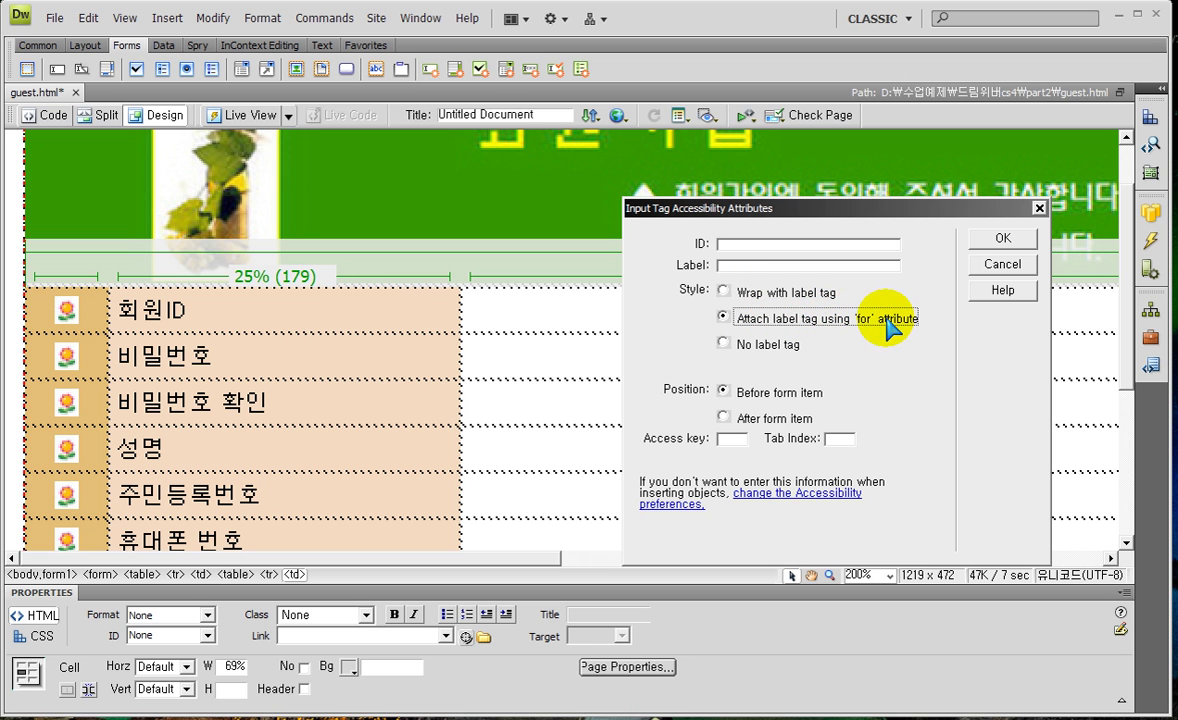
pyautogui.click(727, 266)
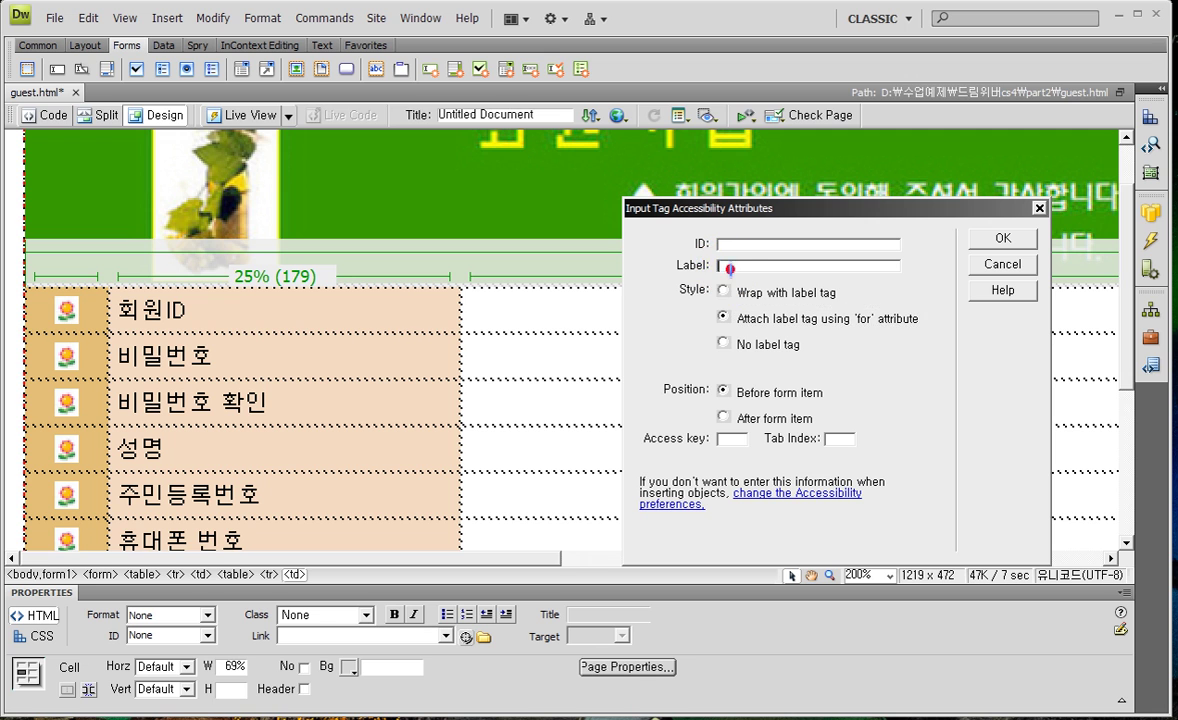
pyautogui.click(748, 320)
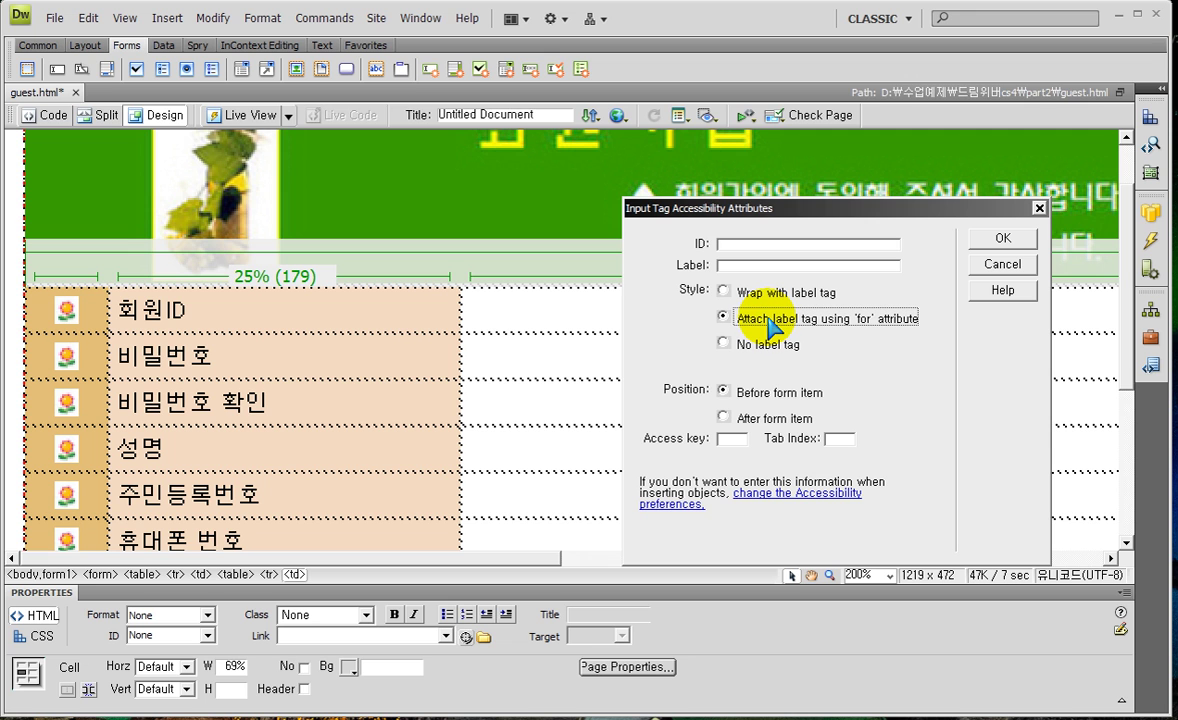
pyautogui.hotkey('ctrl', '2')
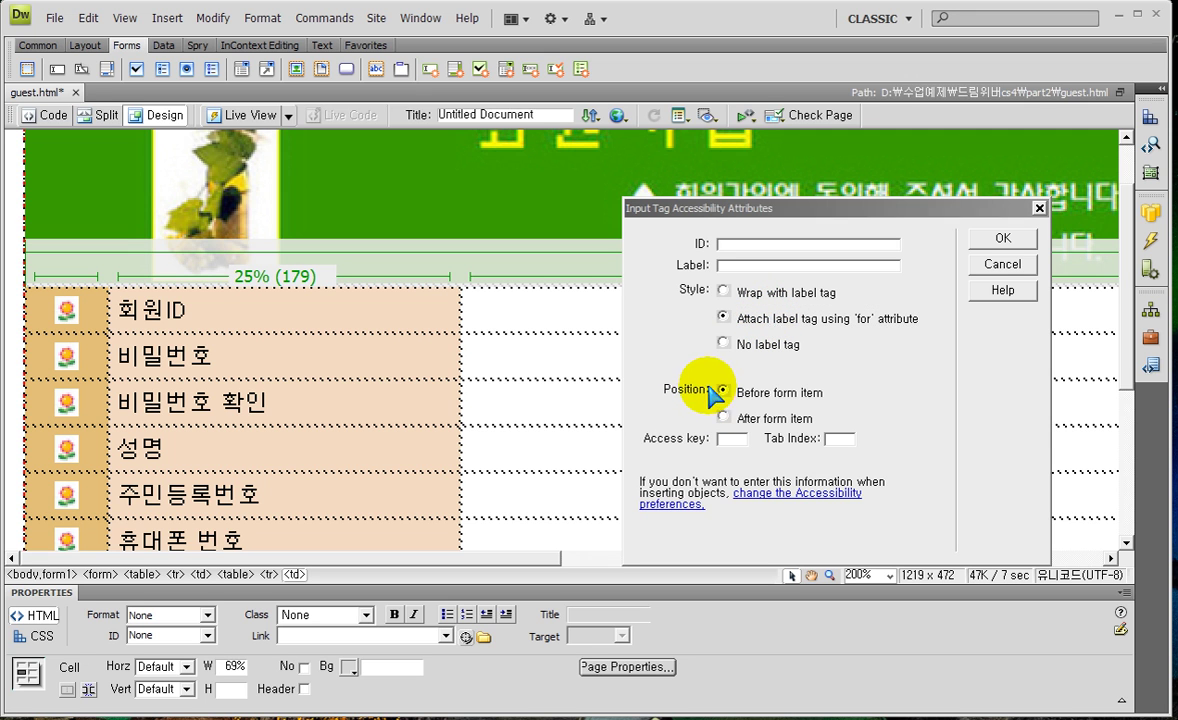
pyautogui.moveTo(694, 368)
pyautogui.mouseDown()
pyautogui.moveTo(757, 440)
pyautogui.moveTo(855, 438)
pyautogui.mouseUp()
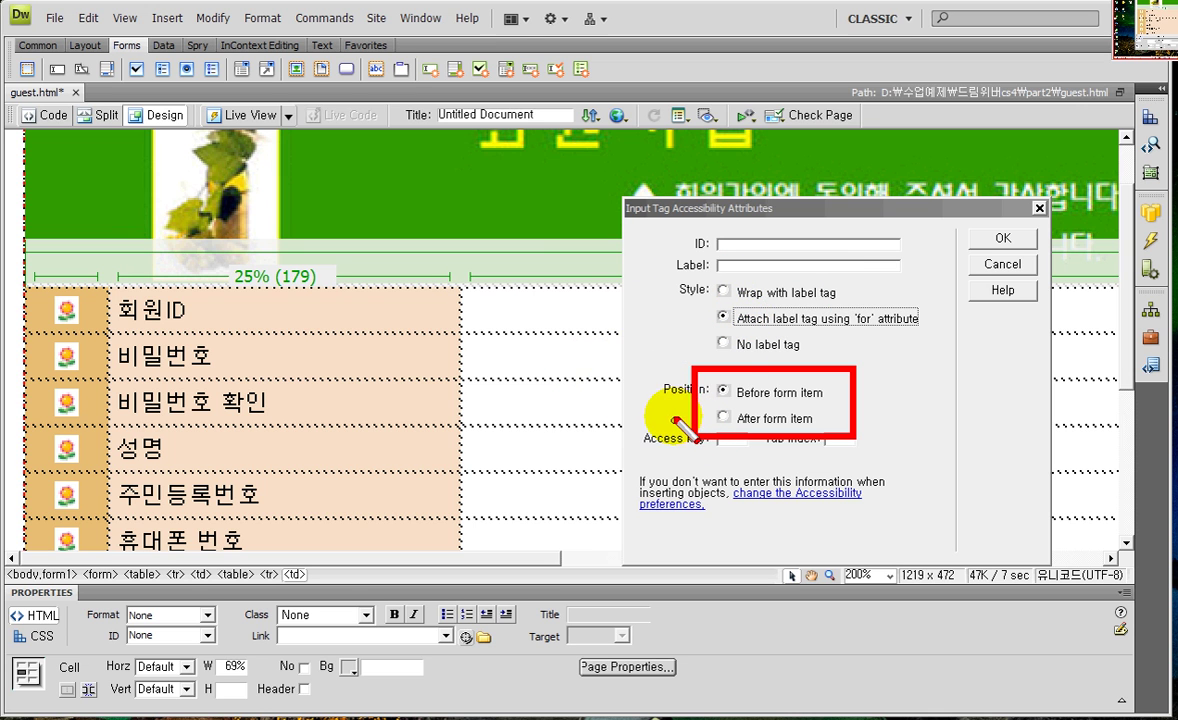
pyautogui.moveTo(656, 372); pyautogui.dragTo(850, 395)
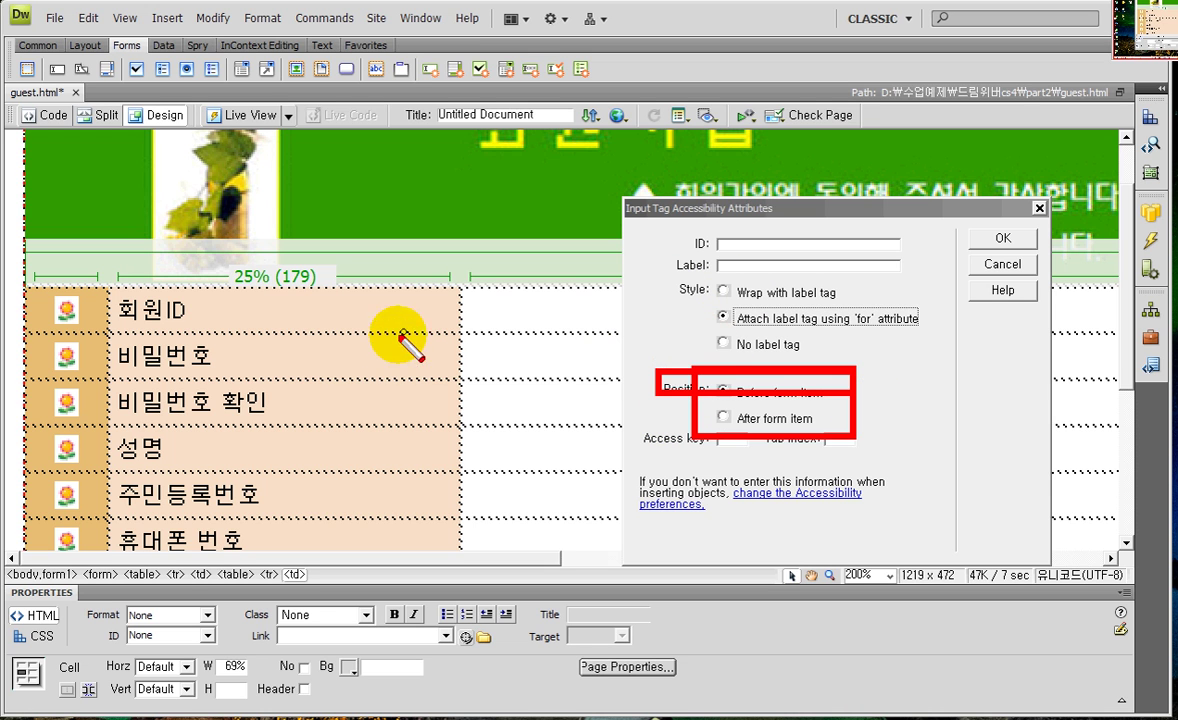
pyautogui.moveTo(473, 296); pyautogui.dragTo(622, 334)
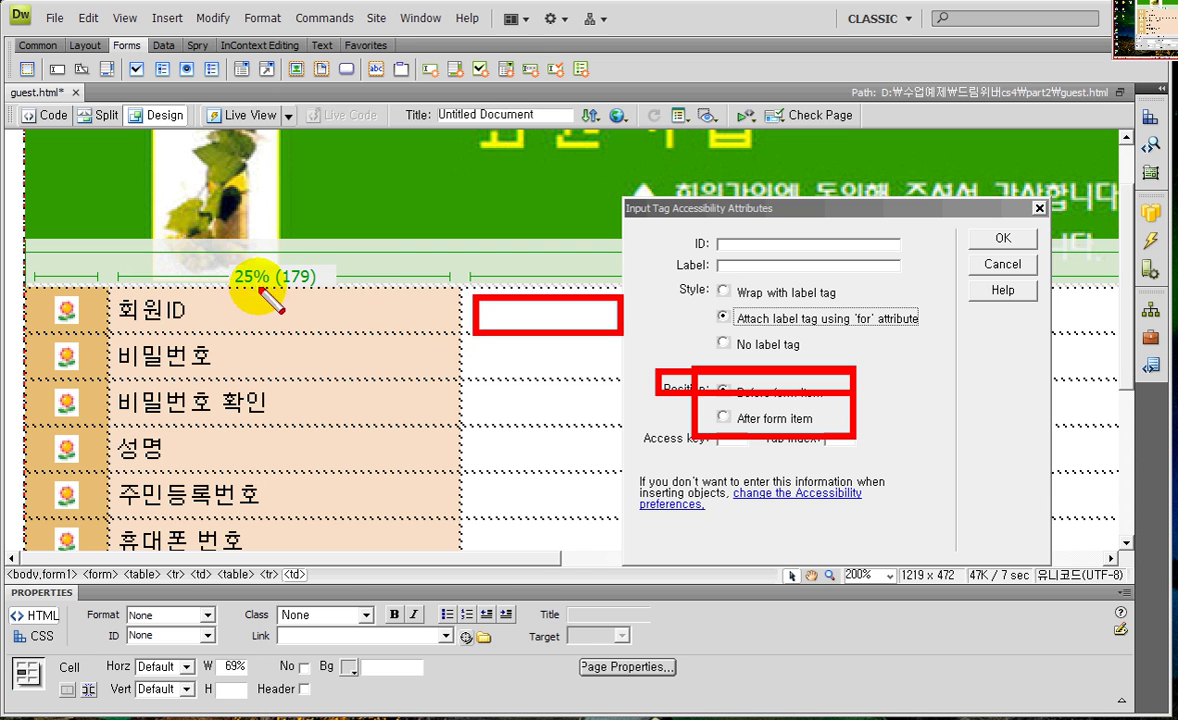
pyautogui.moveTo(262, 308); pyautogui.dragTo(335, 309)
pyautogui.press('Escape')
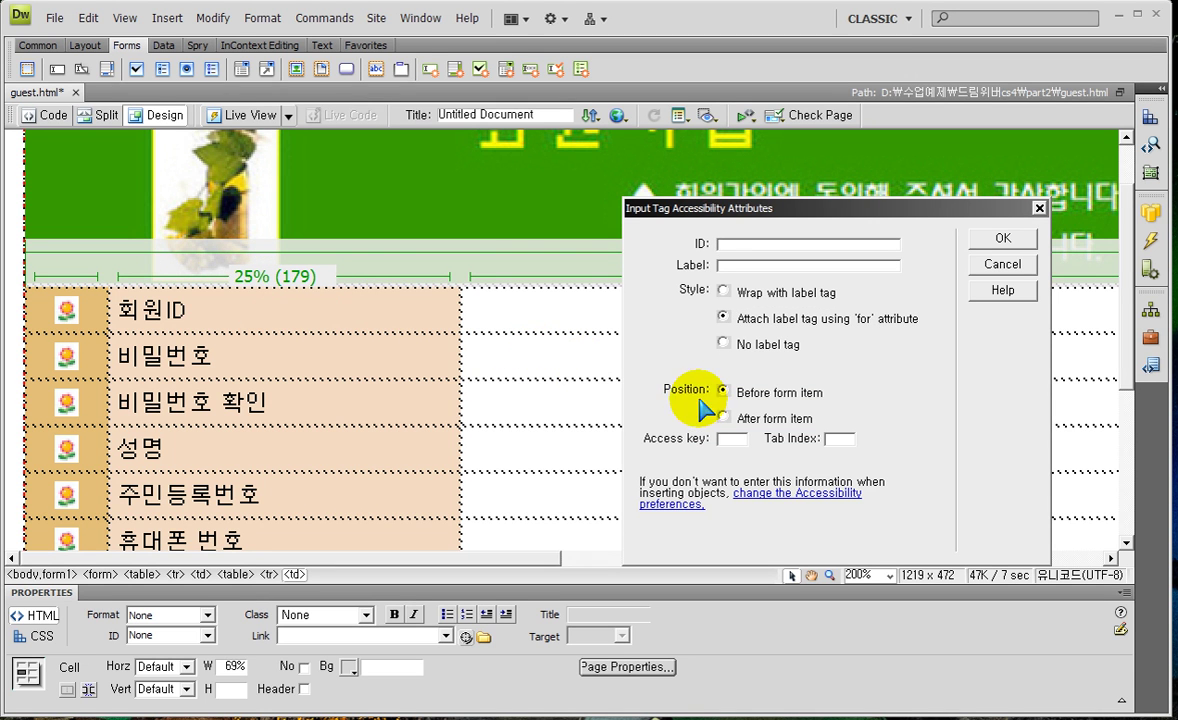
pyautogui.hotkey('ctrl', '2')
pyautogui.moveTo(462, 288); pyautogui.dragTo(582, 337)
pyautogui.moveTo(297, 291); pyautogui.dragTo(403, 331)
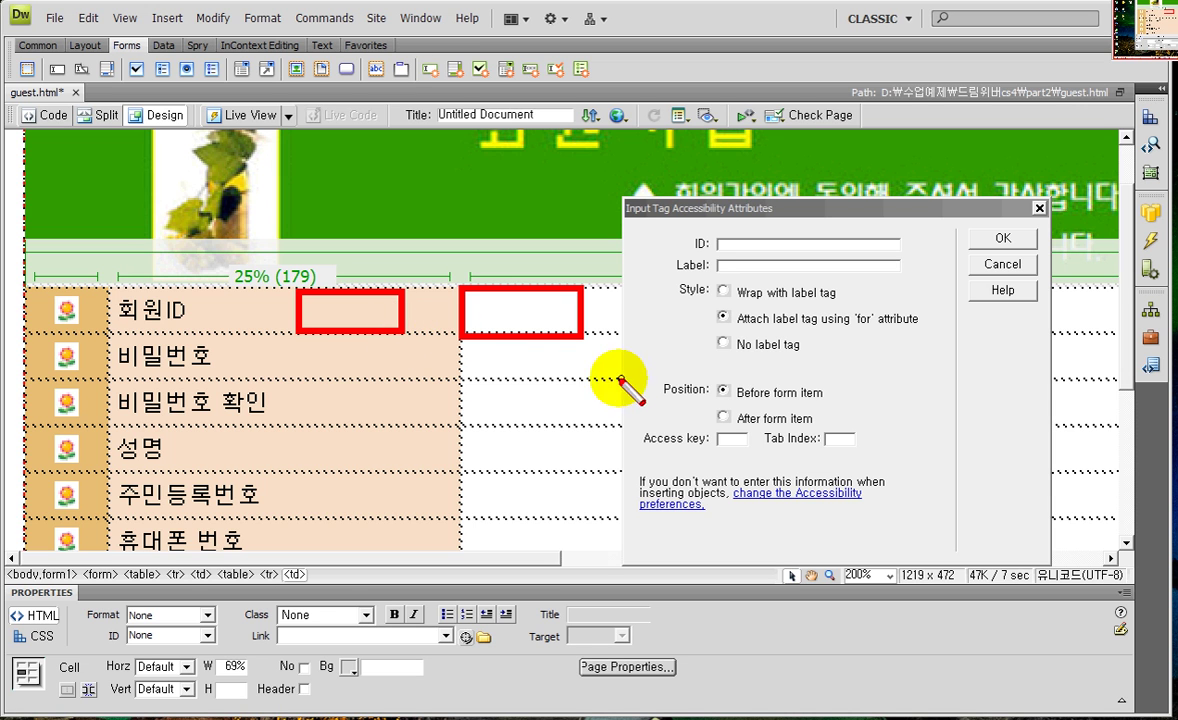
pyautogui.press('Escape')
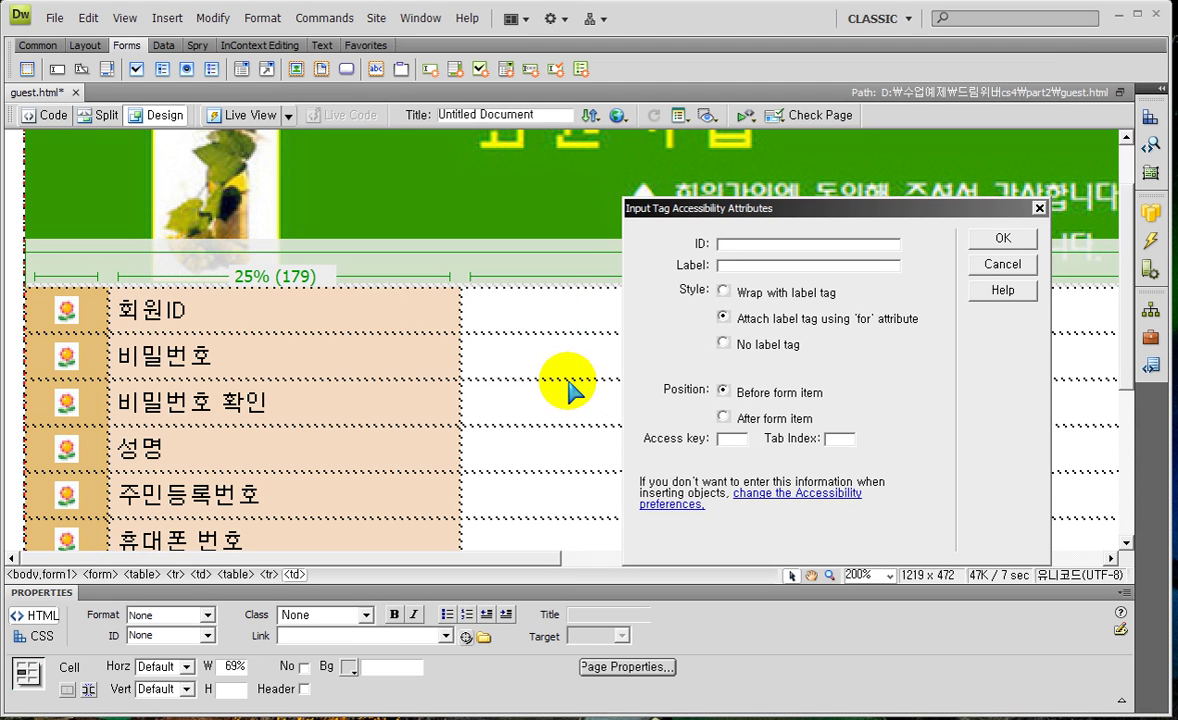
pyautogui.hotkey('ctrl', '2')
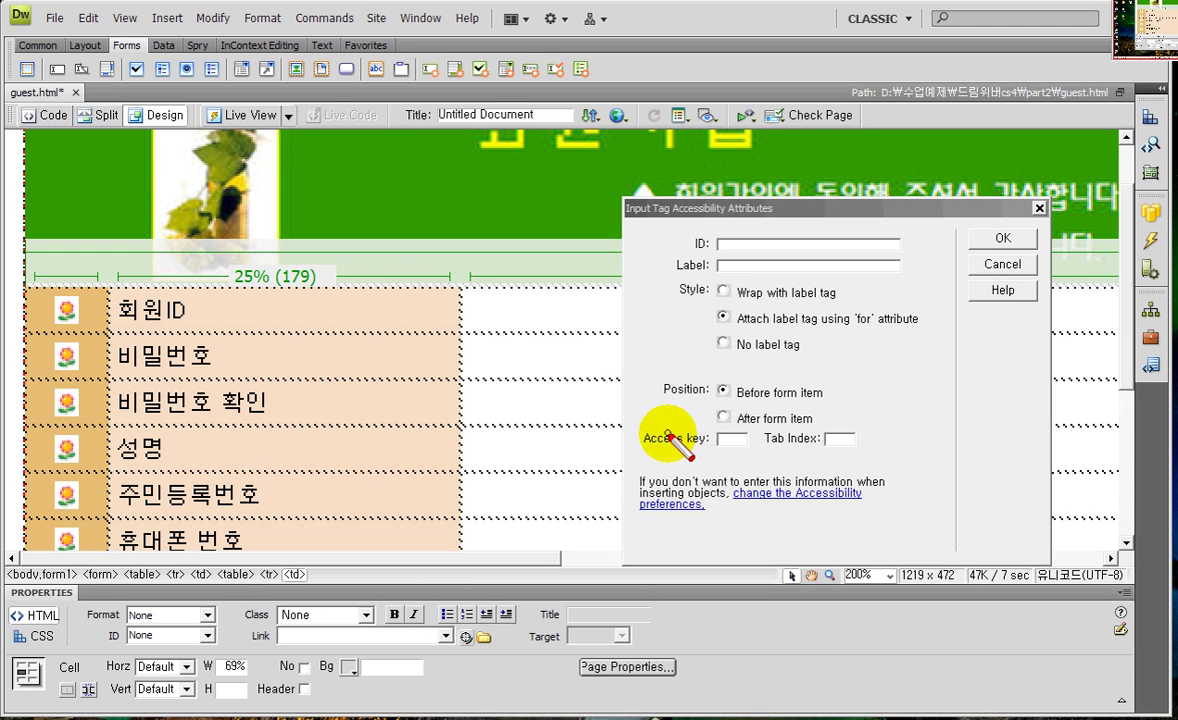
pyautogui.moveTo(665, 425); pyautogui.dragTo(738, 455)
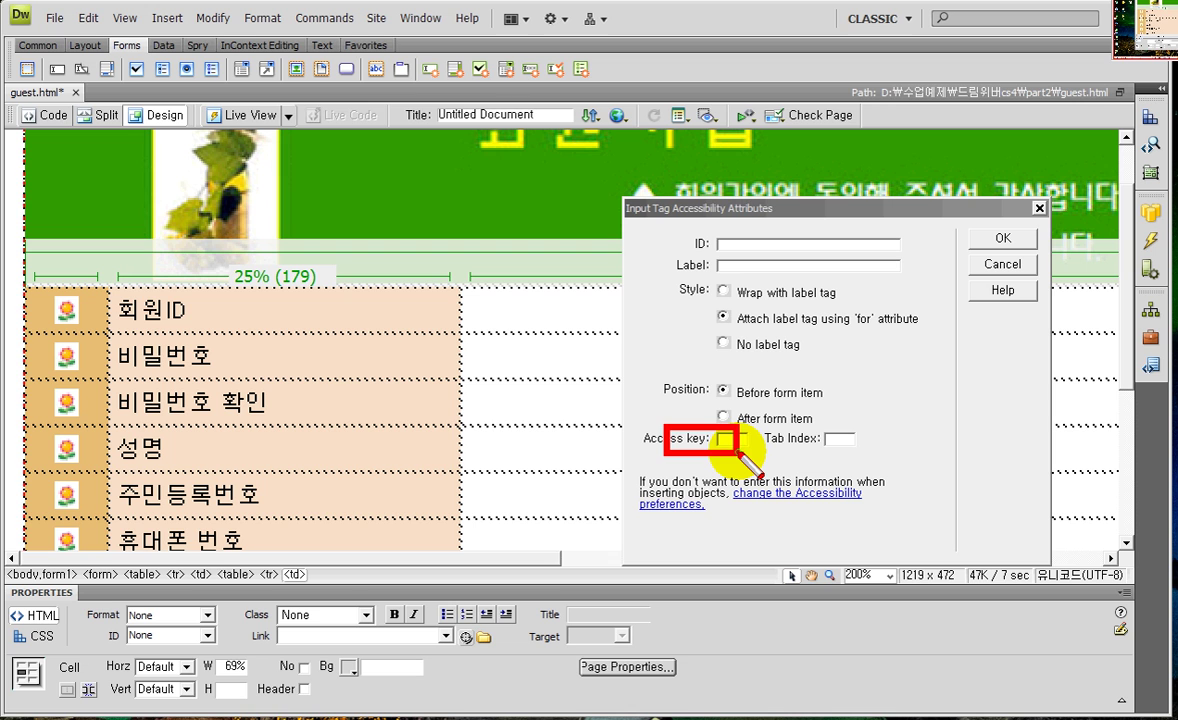
pyautogui.click(358, 292)
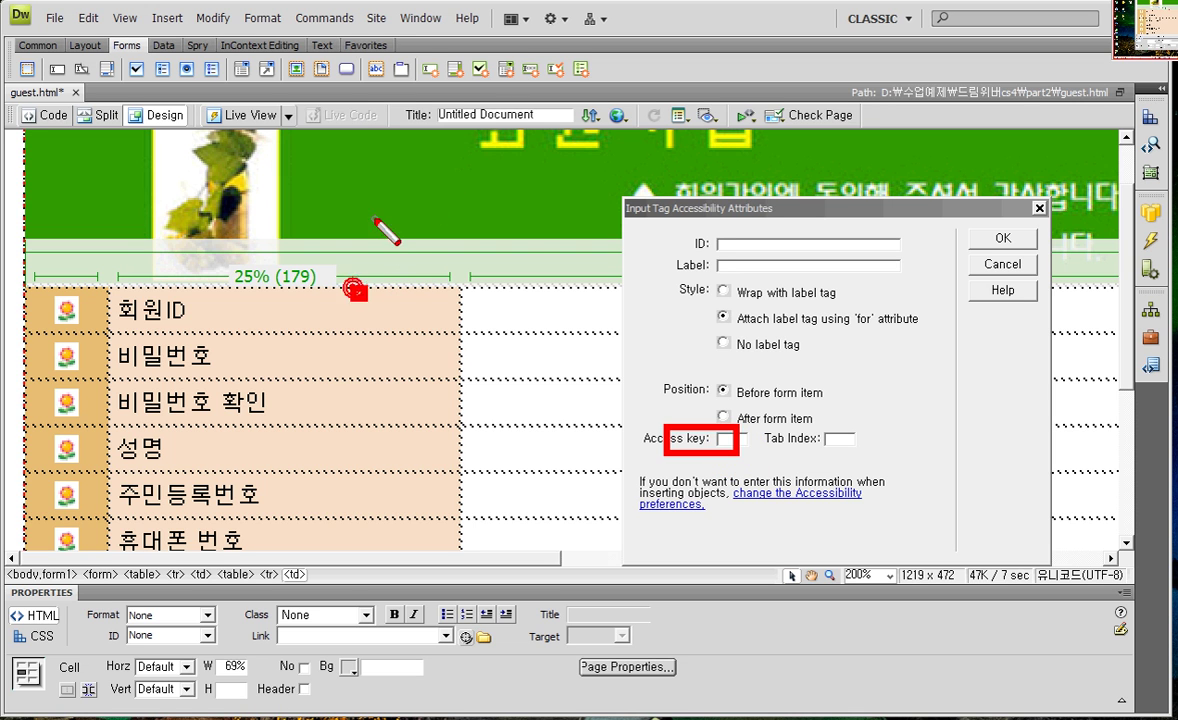
pyautogui.moveTo(416, 236); pyautogui.dragTo(436, 262)
pyautogui.moveTo(482, 370); pyautogui.dragTo(504, 397)
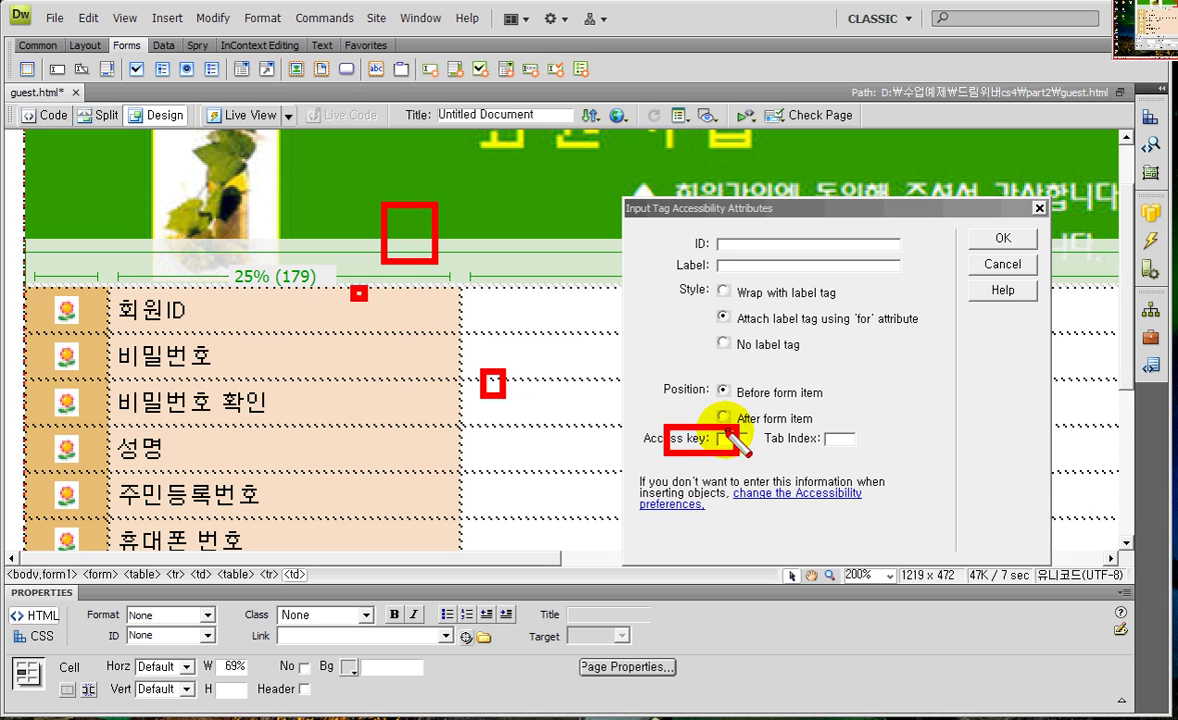
pyautogui.moveTo(472, 292); pyautogui.dragTo(576, 325)
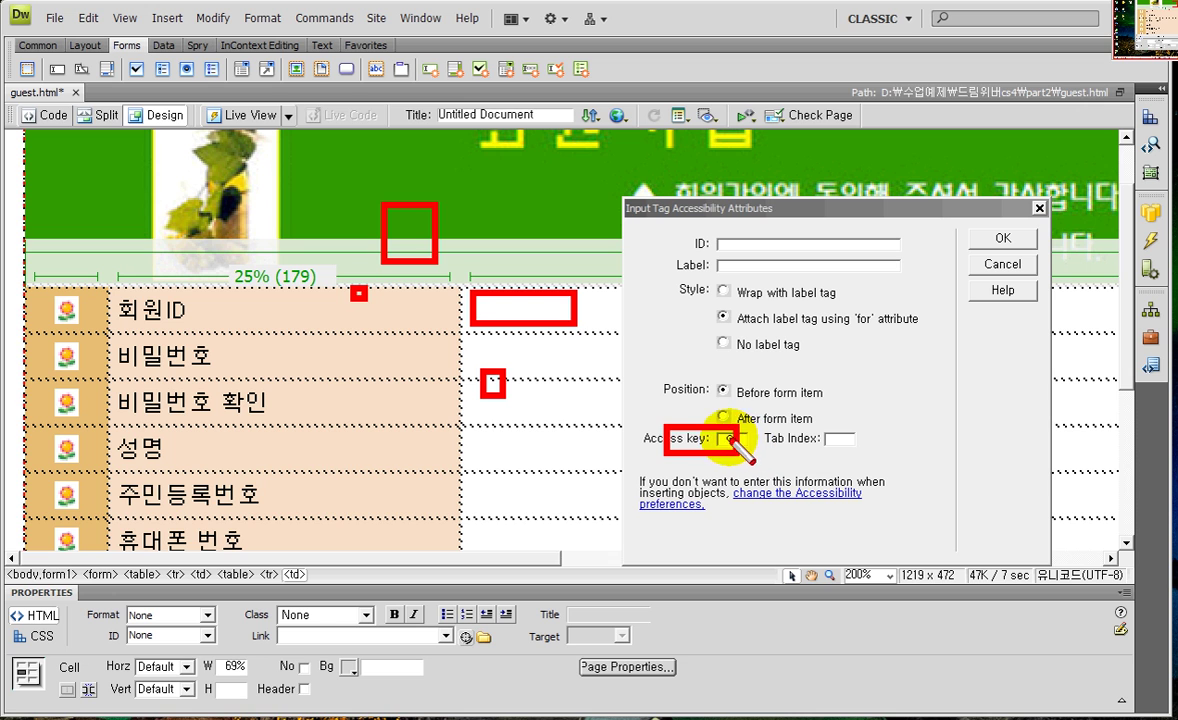
pyautogui.moveTo(719, 430); pyautogui.dragTo(736, 447)
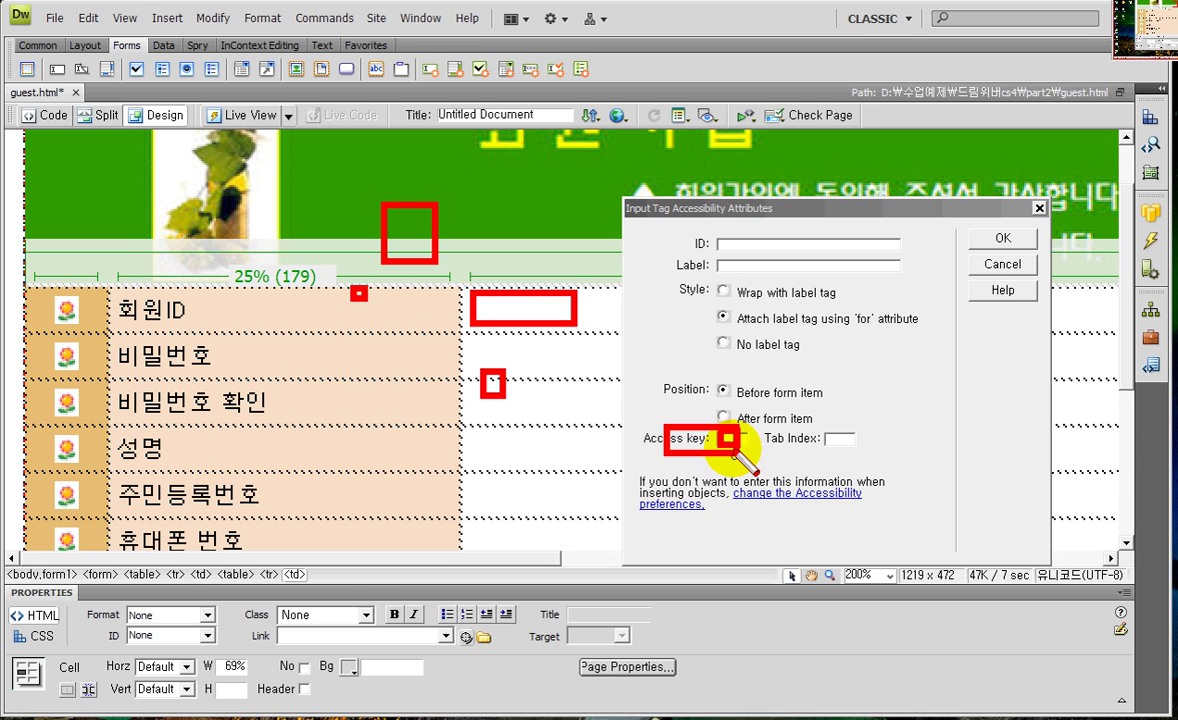
pyautogui.press('Escape')
pyautogui.click(733, 437)
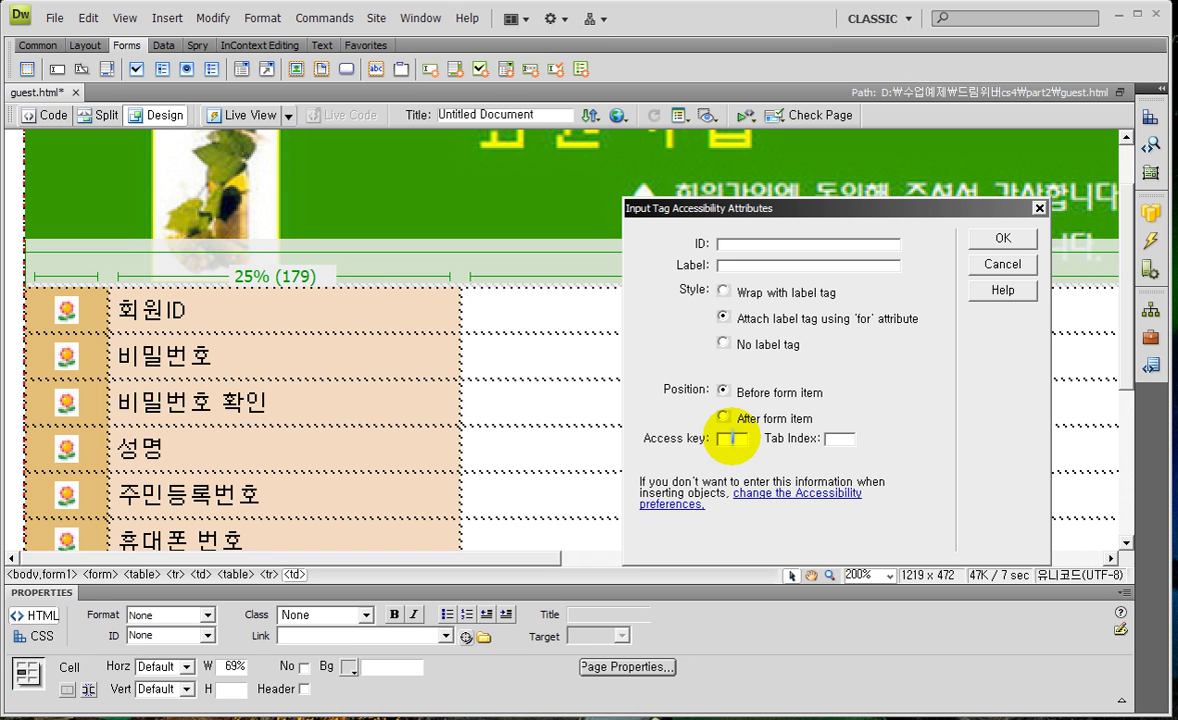
pyautogui.click(835, 439)
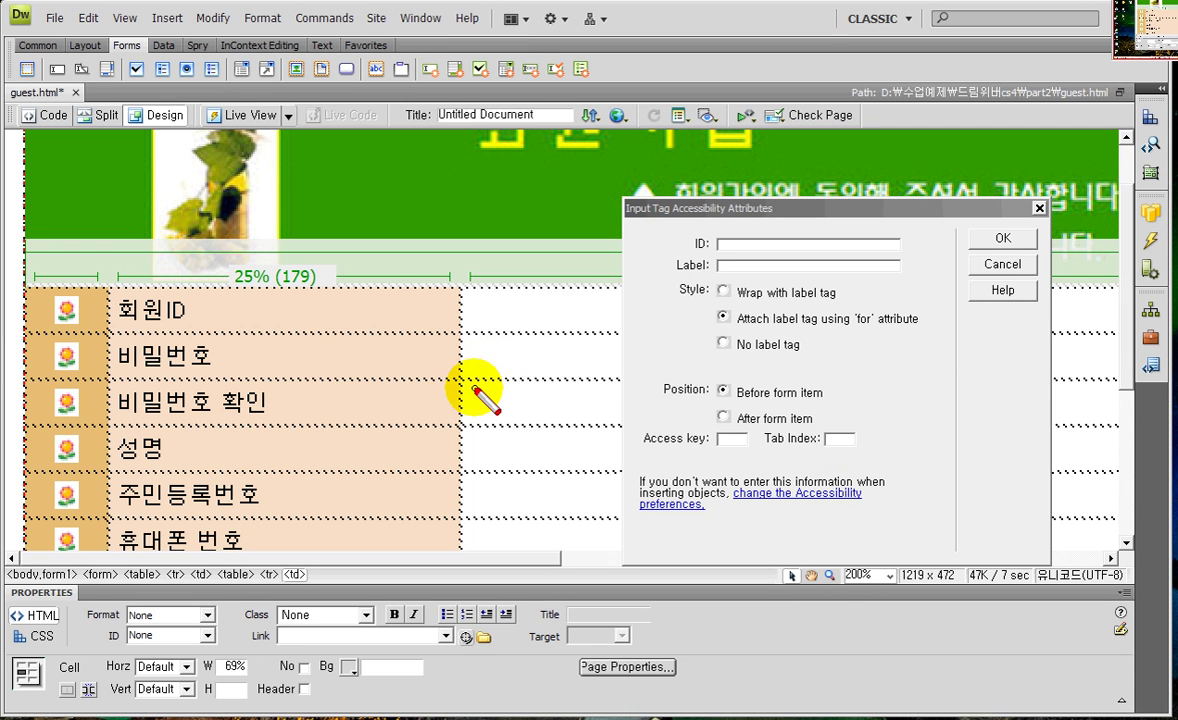
pyautogui.moveTo(472, 388); pyautogui.dragTo(632, 425)
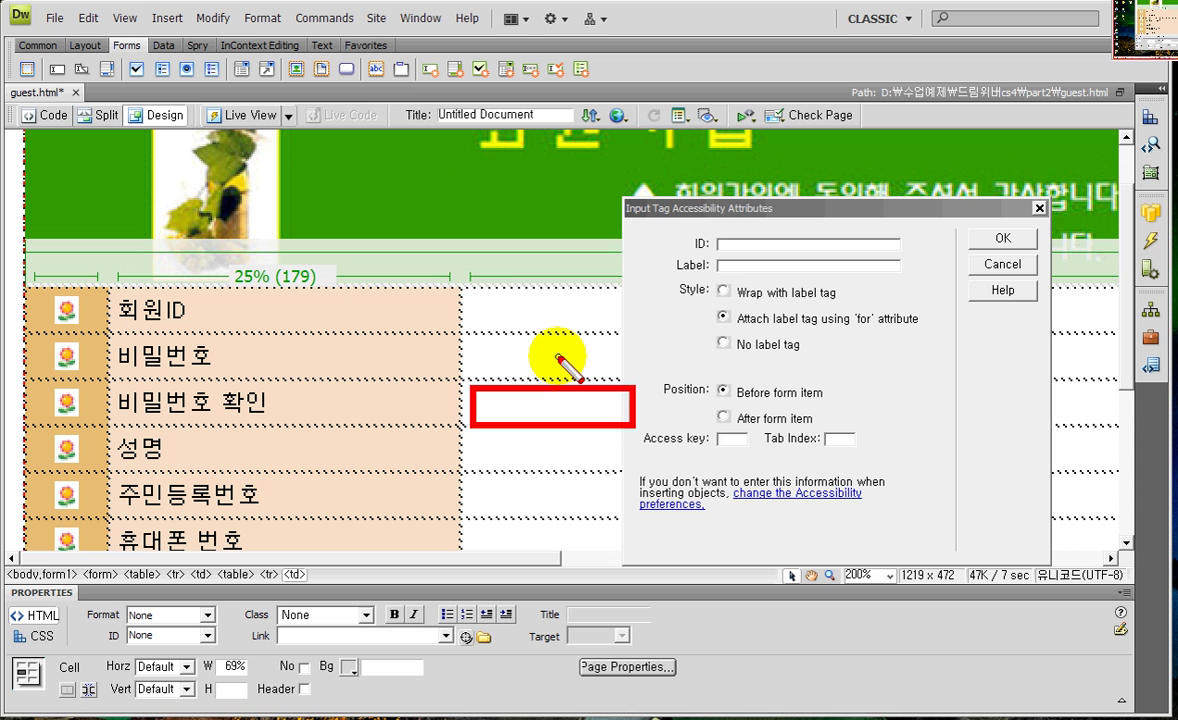
pyautogui.moveTo(450, 159); pyautogui.dragTo(488, 200)
pyautogui.moveTo(506, 235); pyautogui.dragTo(521, 261)
pyautogui.moveTo(505, 308); pyautogui.dragTo(521, 336)
pyautogui.moveTo(515, 346); pyautogui.dragTo(521, 360)
pyautogui.moveTo(470, 232); pyautogui.dragTo(525, 271)
pyautogui.moveTo(499, 287); pyautogui.dragTo(518, 307)
pyautogui.moveTo(504, 328); pyautogui.dragTo(526, 359)
pyautogui.moveTo(498, 363)
pyautogui.mouseDown()
pyautogui.moveTo(519, 417)
pyautogui.moveTo(605, 413)
pyautogui.moveTo(636, 425)
pyautogui.mouseUp()
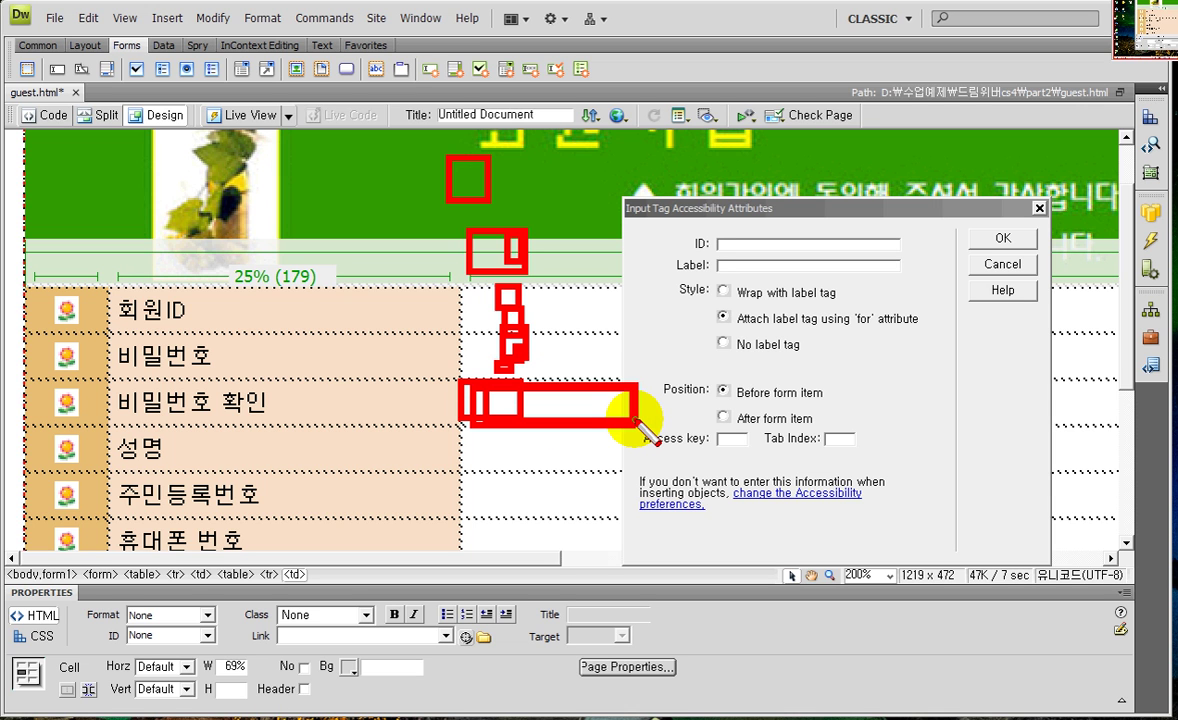
pyautogui.moveTo(782, 423); pyautogui.dragTo(880, 473)
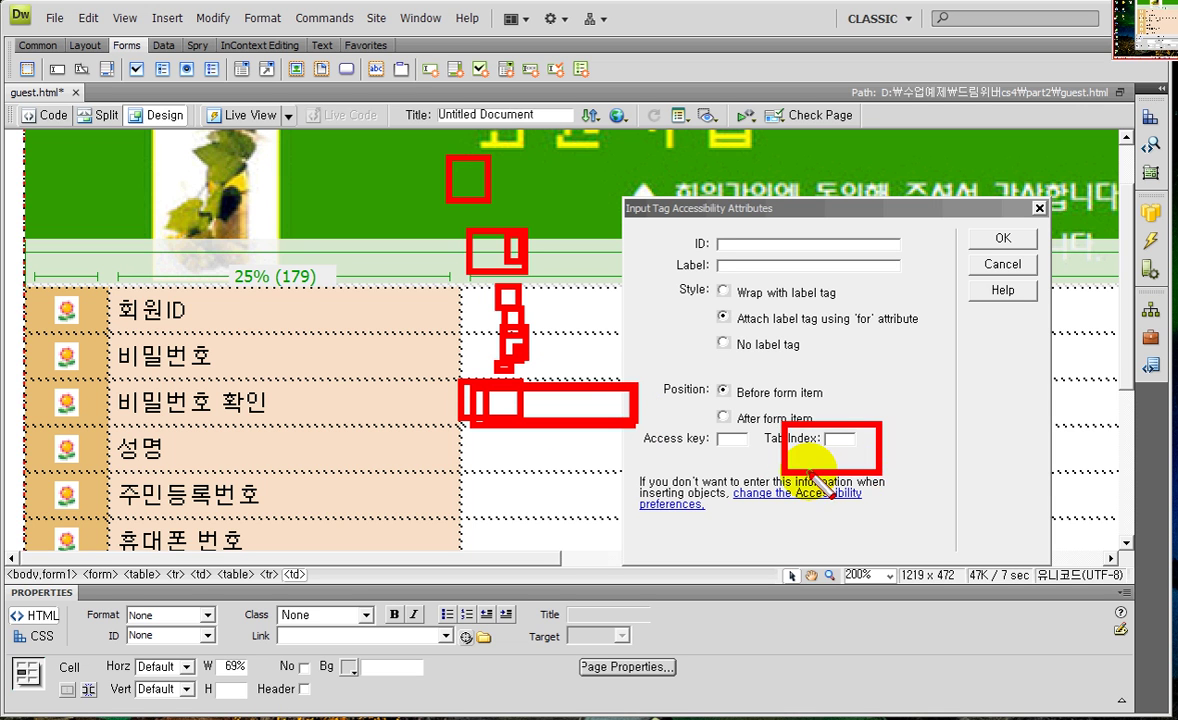
pyautogui.hotkey('ctrl', 'z')
pyautogui.press('Escape')
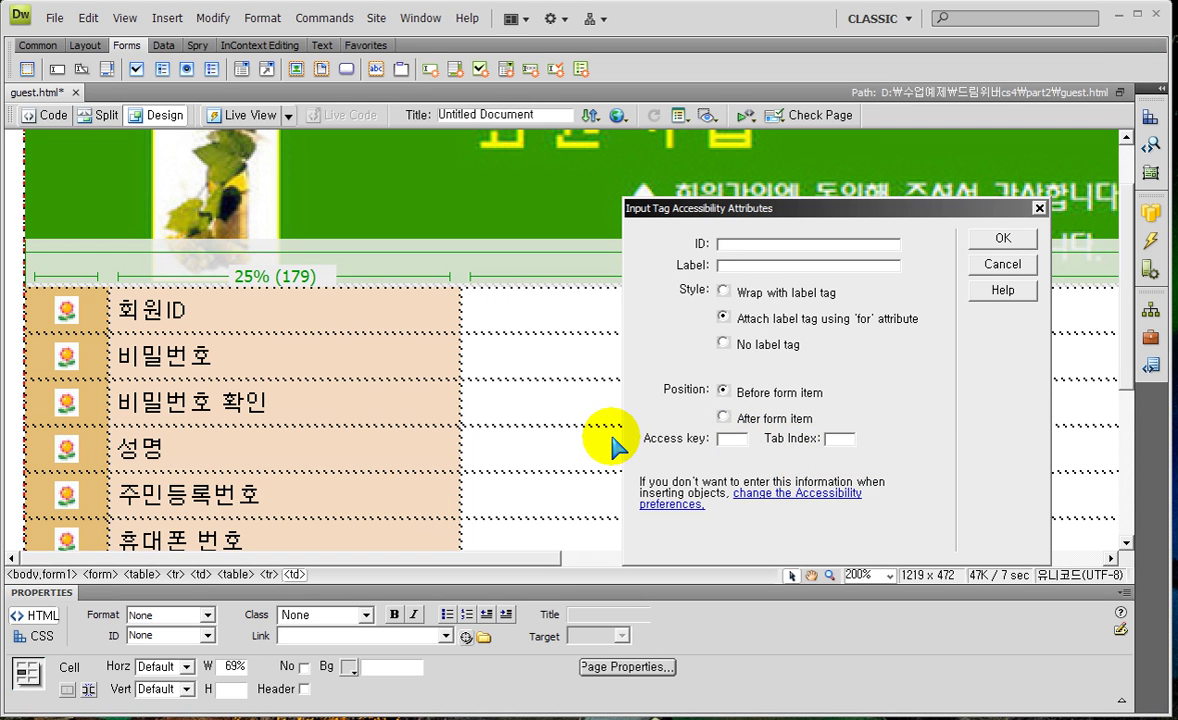
pyautogui.click(736, 440)
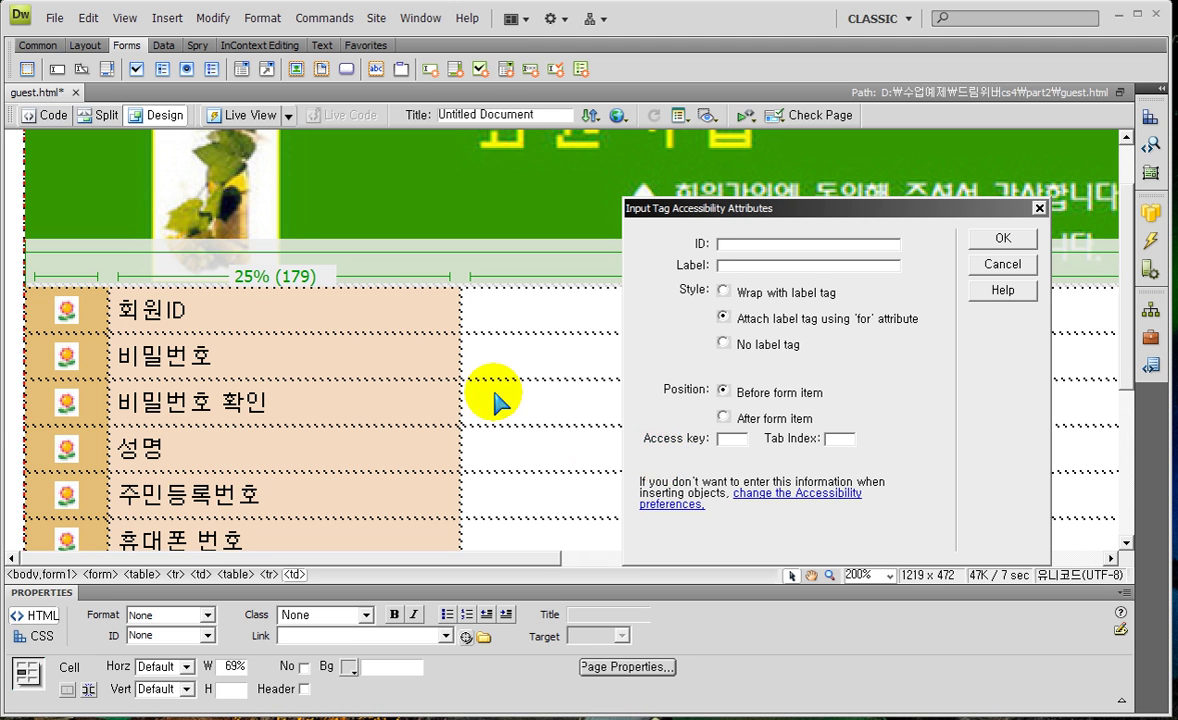
pyautogui.hotkey('ctrl', '2')
pyautogui.moveTo(477, 295)
pyautogui.mouseDown()
pyautogui.moveTo(509, 313)
pyautogui.moveTo(513, 371)
pyautogui.mouseUp()
pyautogui.moveTo(483, 400); pyautogui.dragTo(520, 419)
pyautogui.moveTo(504, 446); pyautogui.dragTo(532, 462)
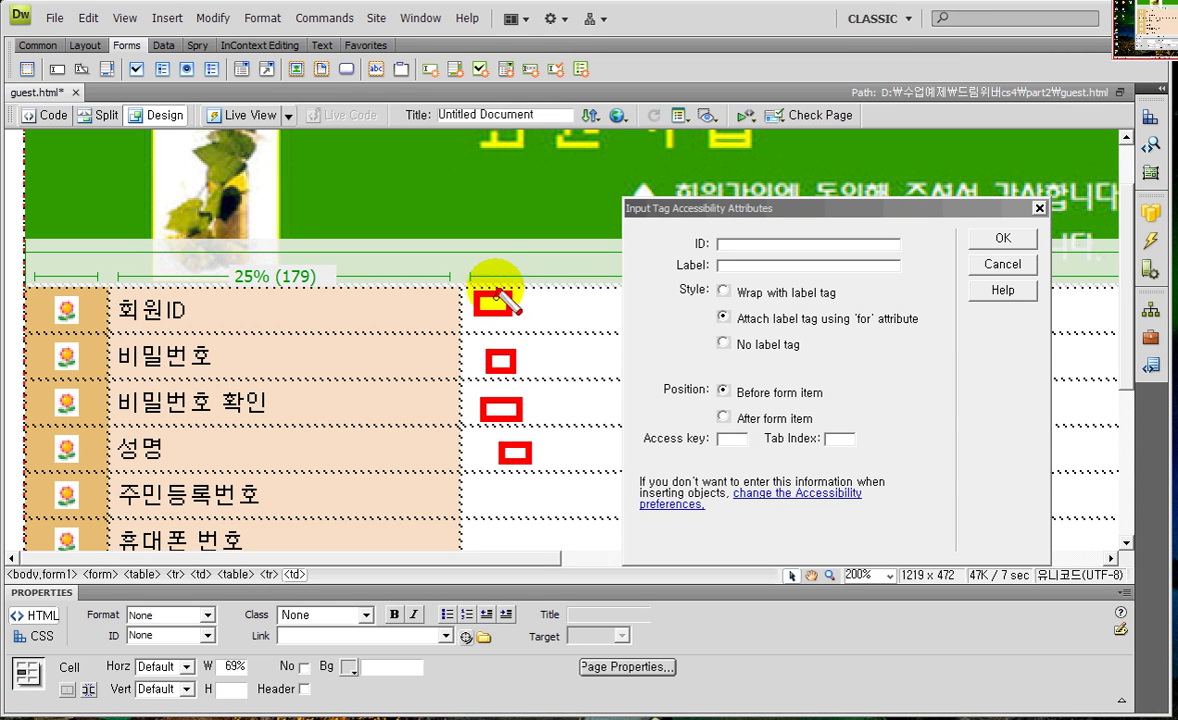
pyautogui.press('Escape')
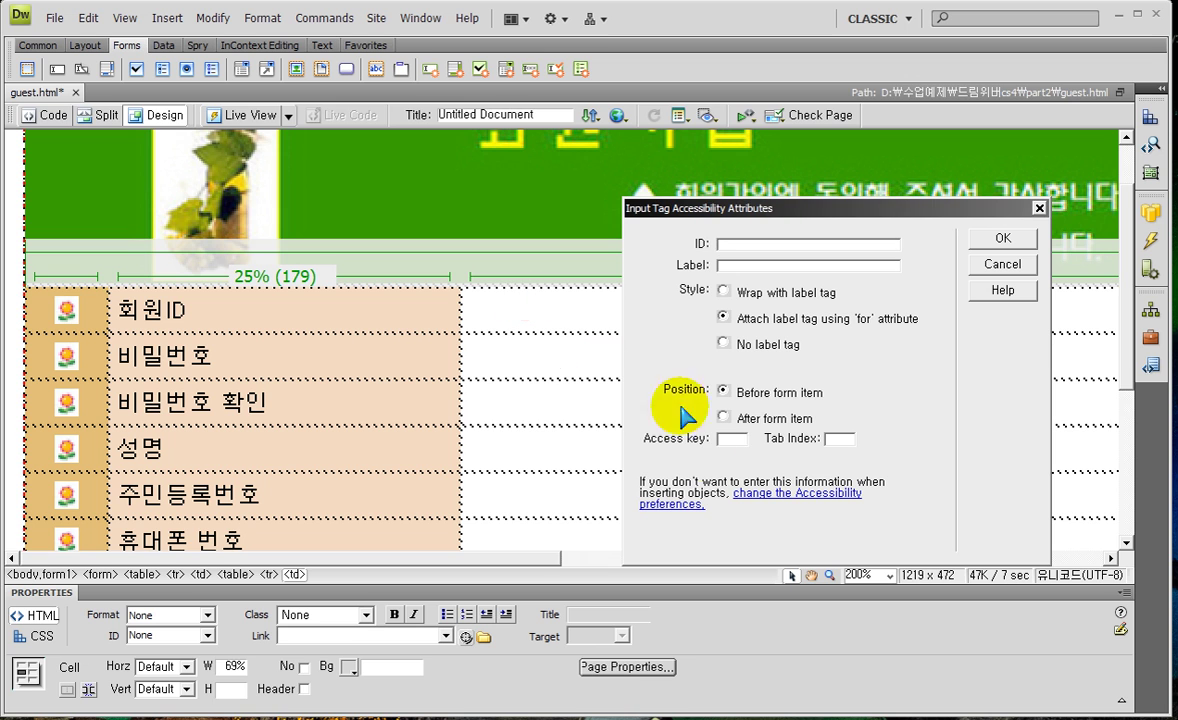
# Set the text field's access key to 1, leave its tab index empty and insert the field beside 회원ID.
pyautogui.click(739, 438)
pyautogui.write('1')
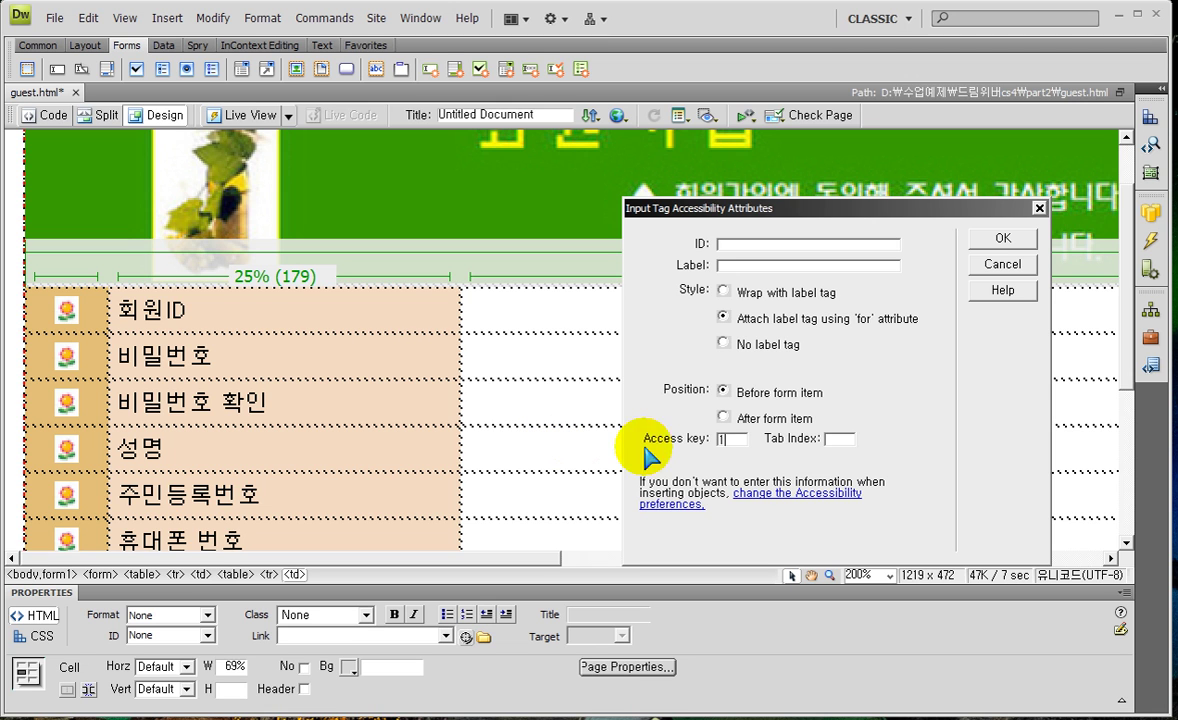
pyautogui.click(838, 439)
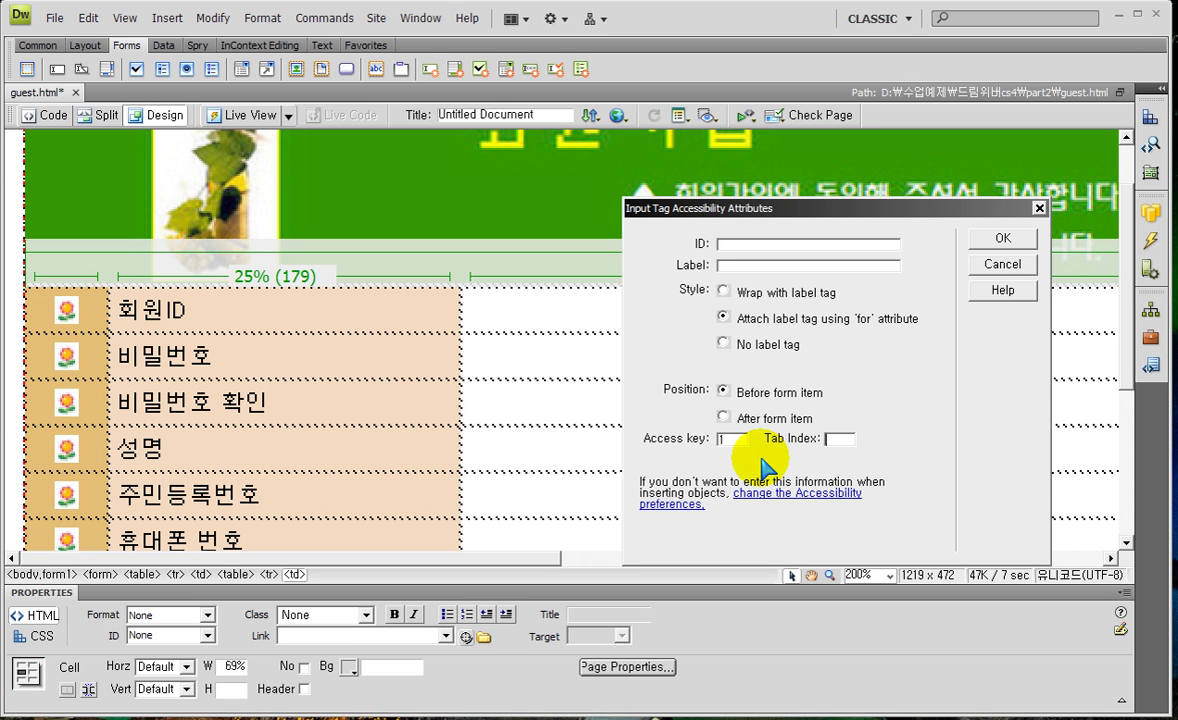
pyautogui.click(1003, 239)
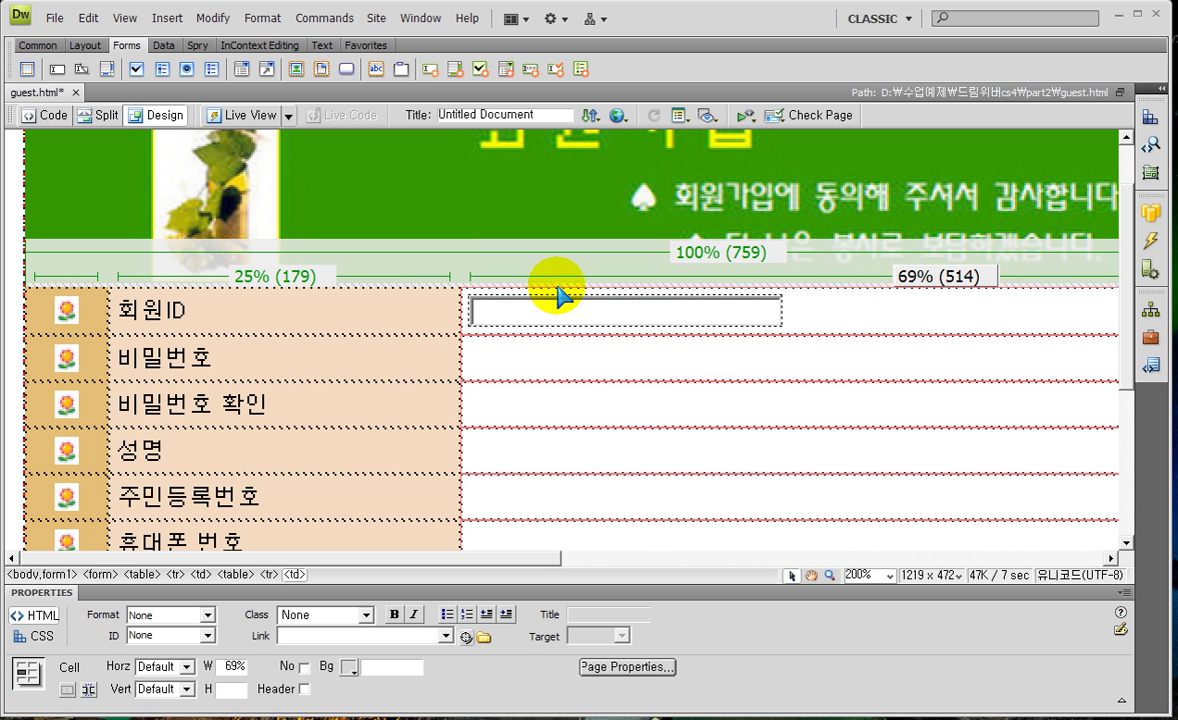
# In the text field's code, move the label tags so they enclose the 회원ID text, with the opening tag on a new line.
pyautogui.click(506, 318)
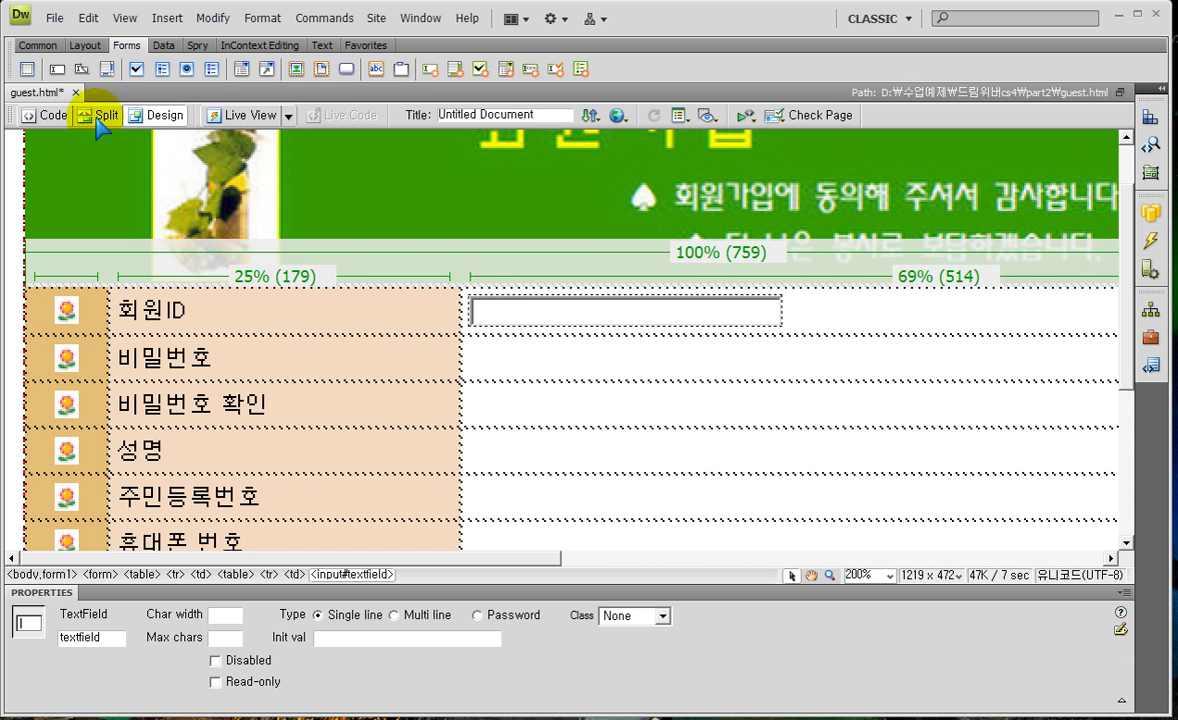
pyautogui.click(44, 116)
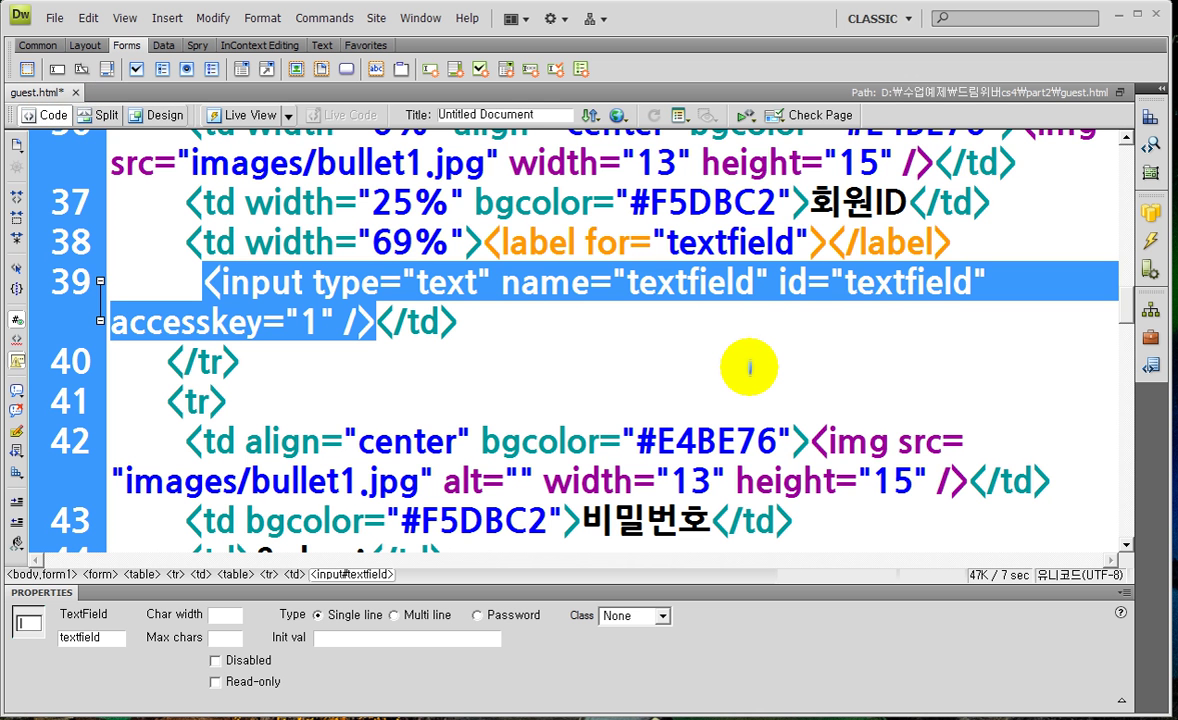
pyautogui.hotkey('ctrl', '2')
pyautogui.moveTo(487, 214)
pyautogui.mouseDown()
pyautogui.moveTo(558, 269)
pyautogui.moveTo(890, 282)
pyautogui.moveTo(905, 266)
pyautogui.mouseUp()
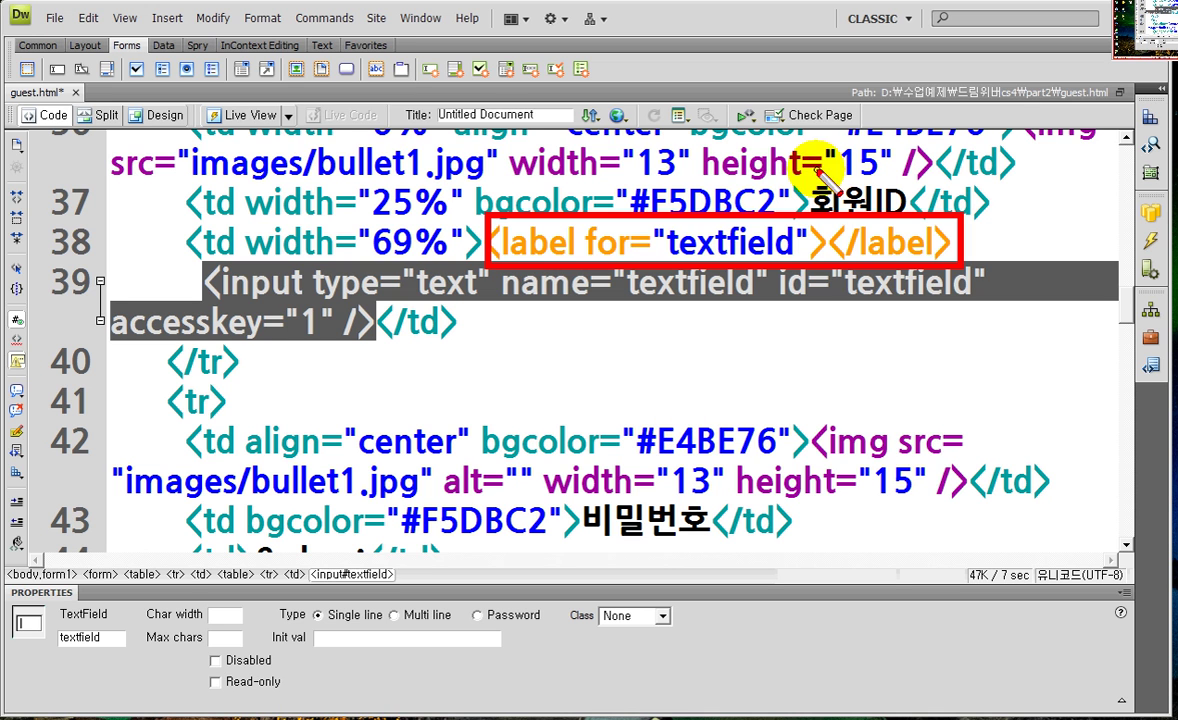
pyautogui.moveTo(811, 172); pyautogui.dragTo(900, 224)
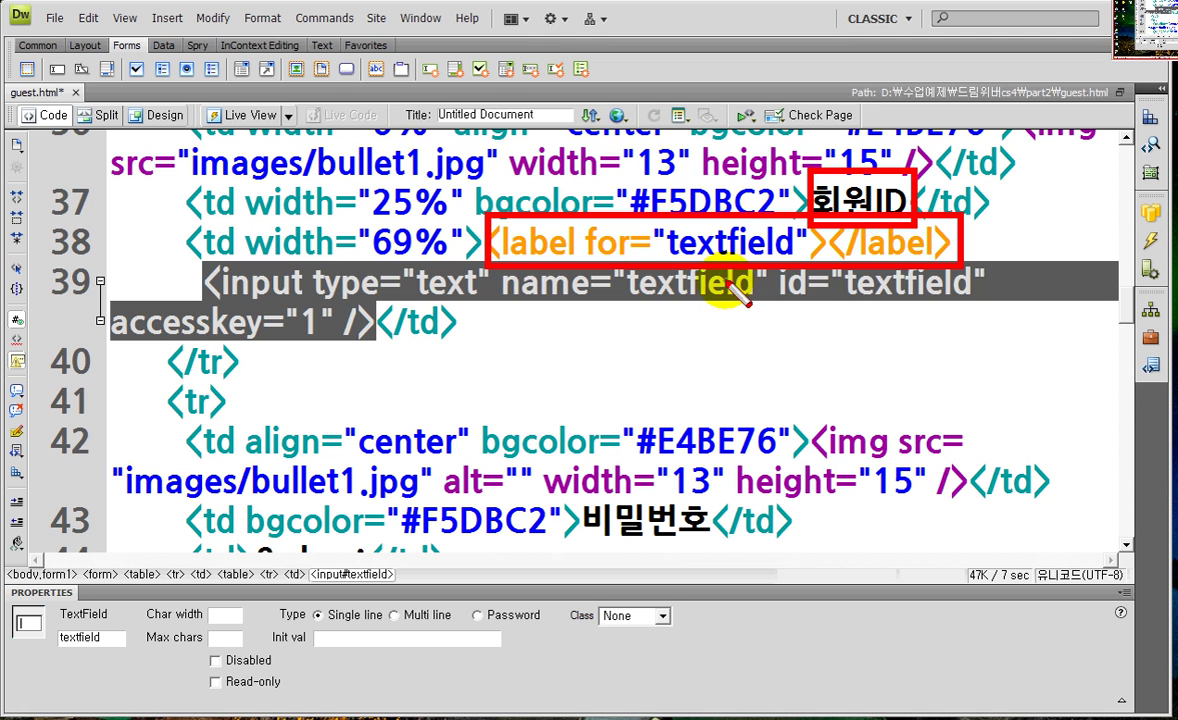
pyautogui.press('Escape')
pyautogui.moveTo(482, 242); pyautogui.dragTo(808, 203)
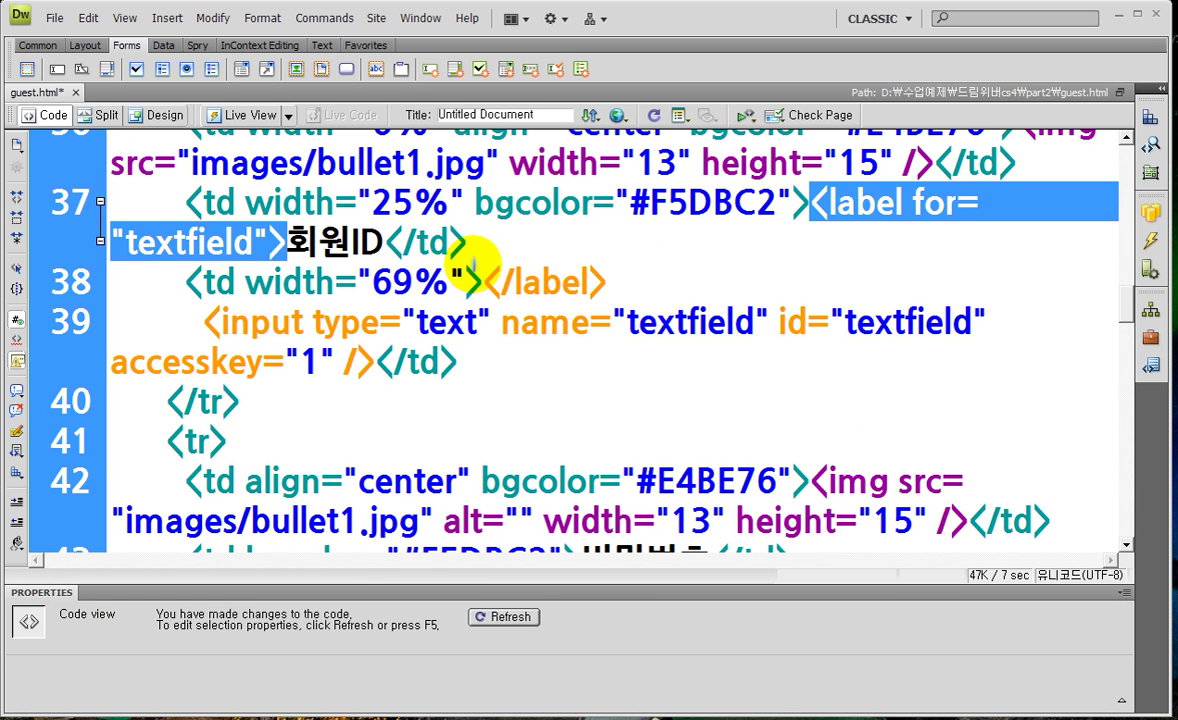
pyautogui.click(442, 246)
pyautogui.moveTo(484, 282); pyautogui.dragTo(384, 242)
pyautogui.click(808, 205)
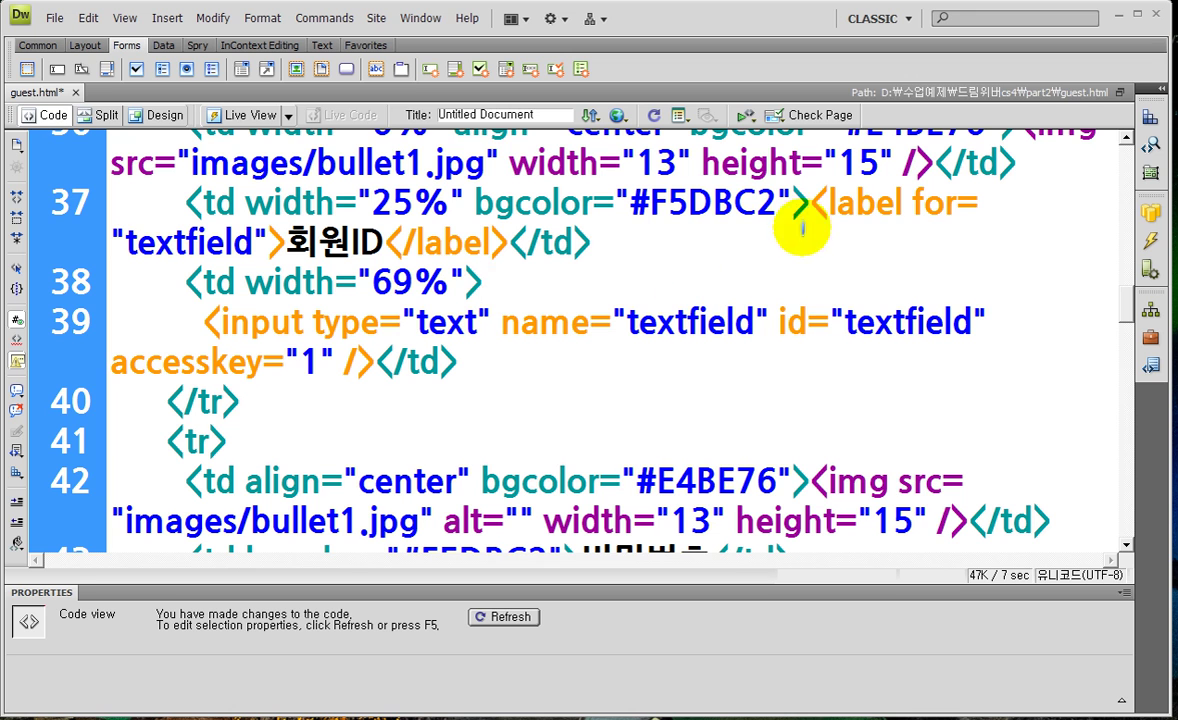
pyautogui.press('Return')
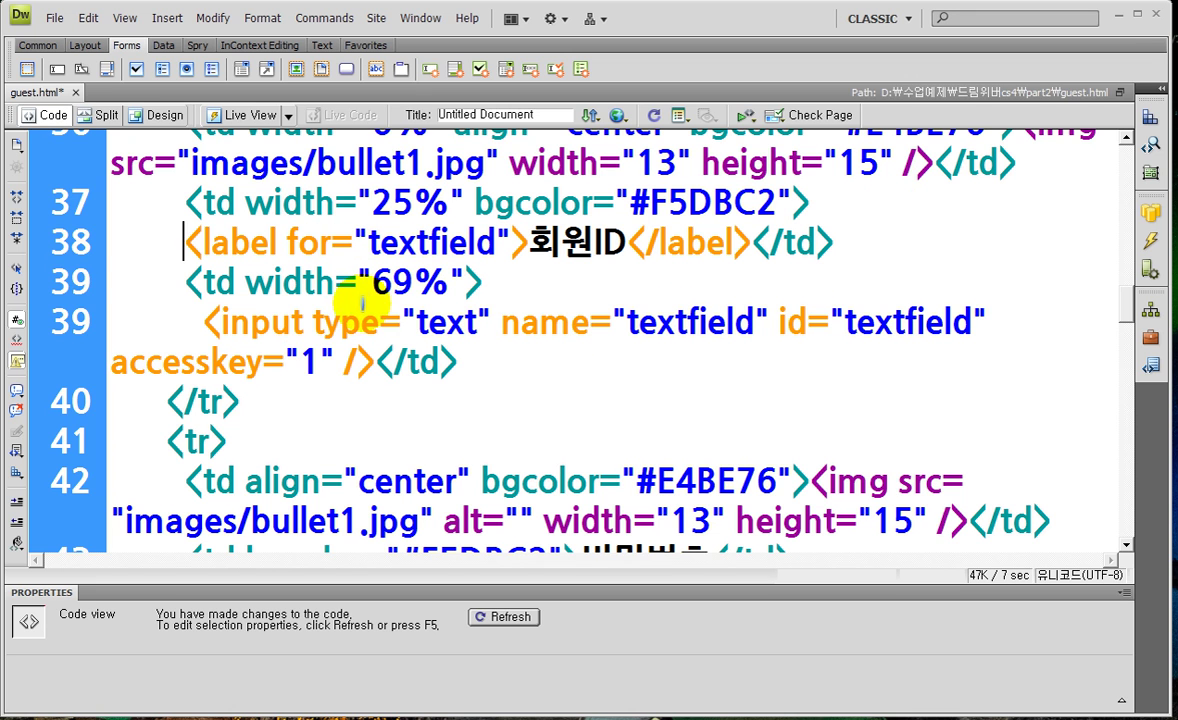
pyautogui.hotkey('ctrl', '2')
pyautogui.moveTo(483, 269)
pyautogui.mouseDown()
pyautogui.moveTo(530, 293)
pyautogui.moveTo(624, 306)
pyautogui.moveTo(665, 290)
pyautogui.moveTo(730, 314)
pyautogui.moveTo(772, 311)
pyautogui.mouseUp()
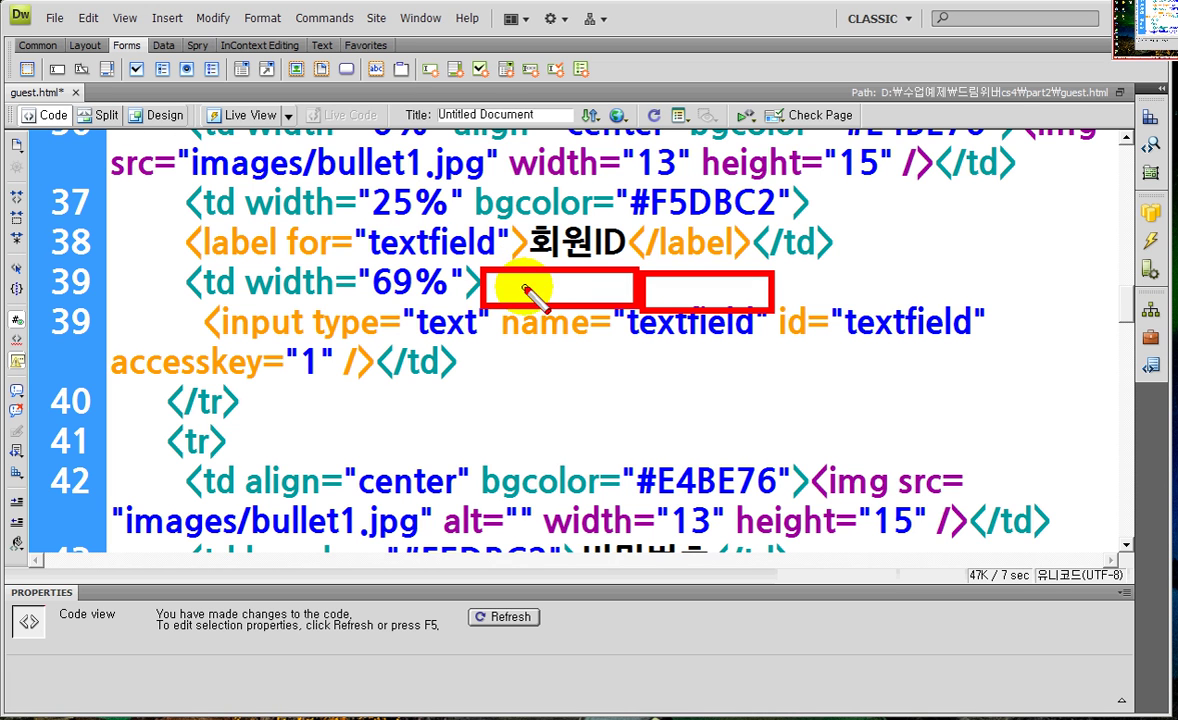
pyautogui.moveTo(532, 291); pyautogui.dragTo(504, 248)
pyautogui.moveTo(689, 290)
pyautogui.mouseDown()
pyautogui.moveTo(706, 279)
pyautogui.moveTo(689, 284)
pyautogui.moveTo(700, 258)
pyautogui.mouseUp()
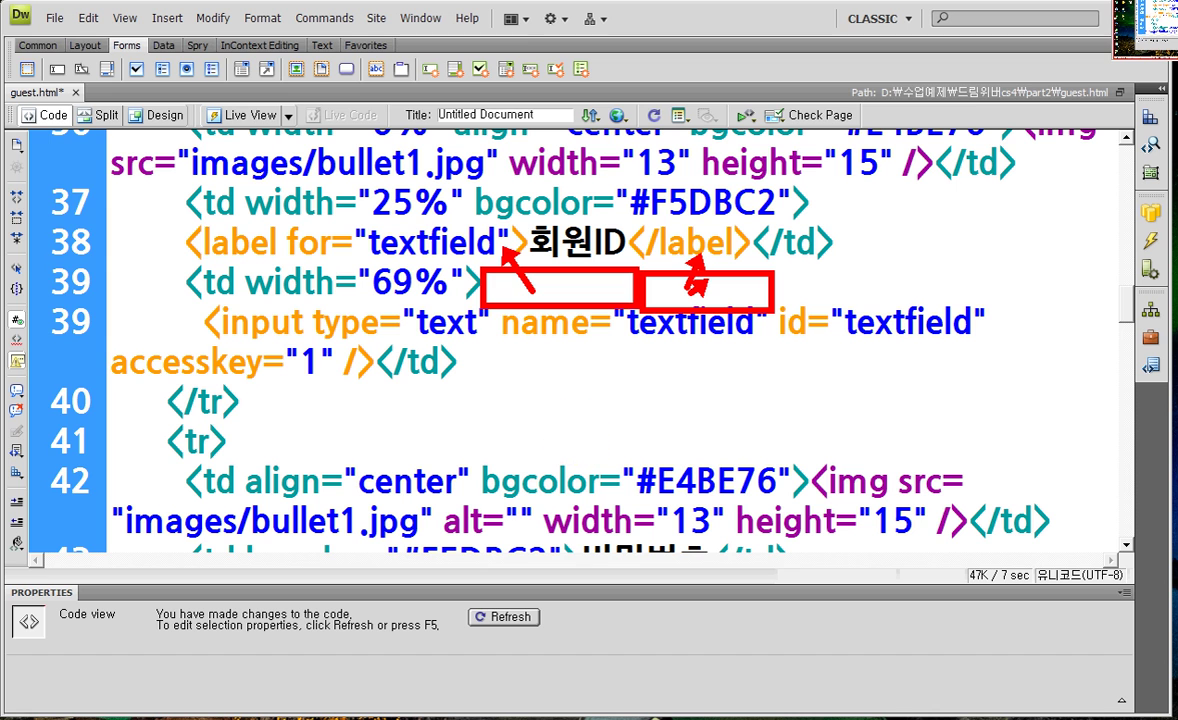
pyautogui.press('Escape')
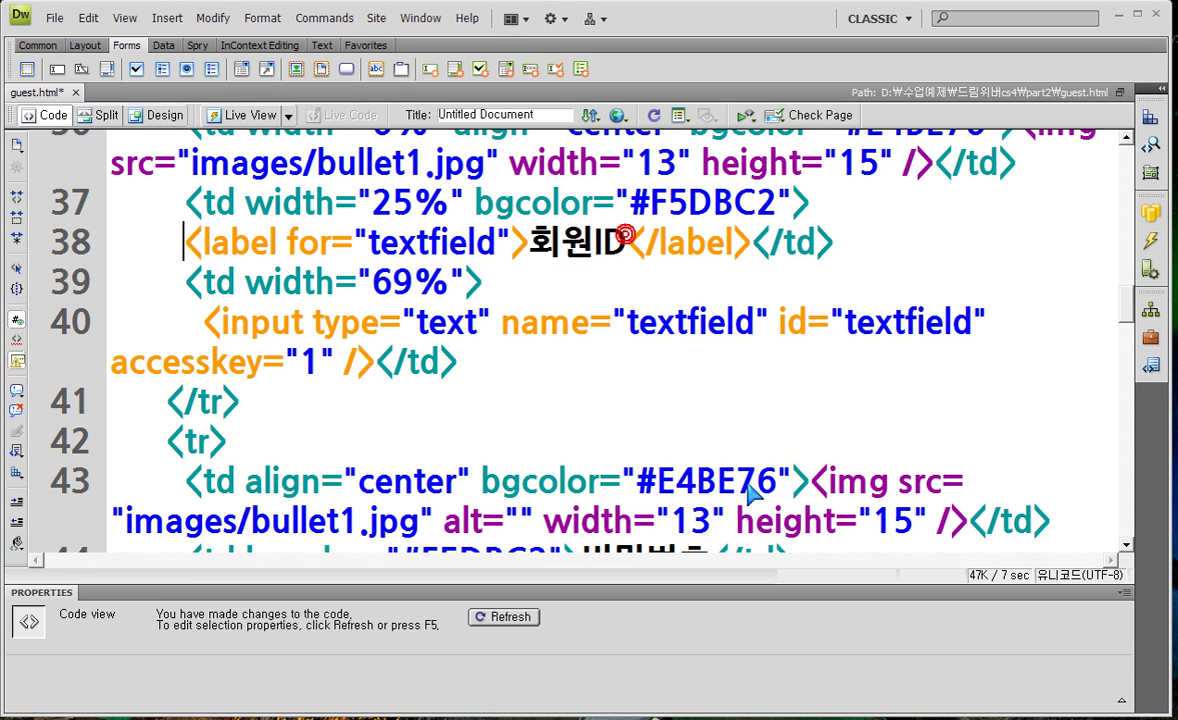
# Return to the design view with guest.html saved and preview the page in the browser.
pyautogui.hotkey('ctrl', '`')
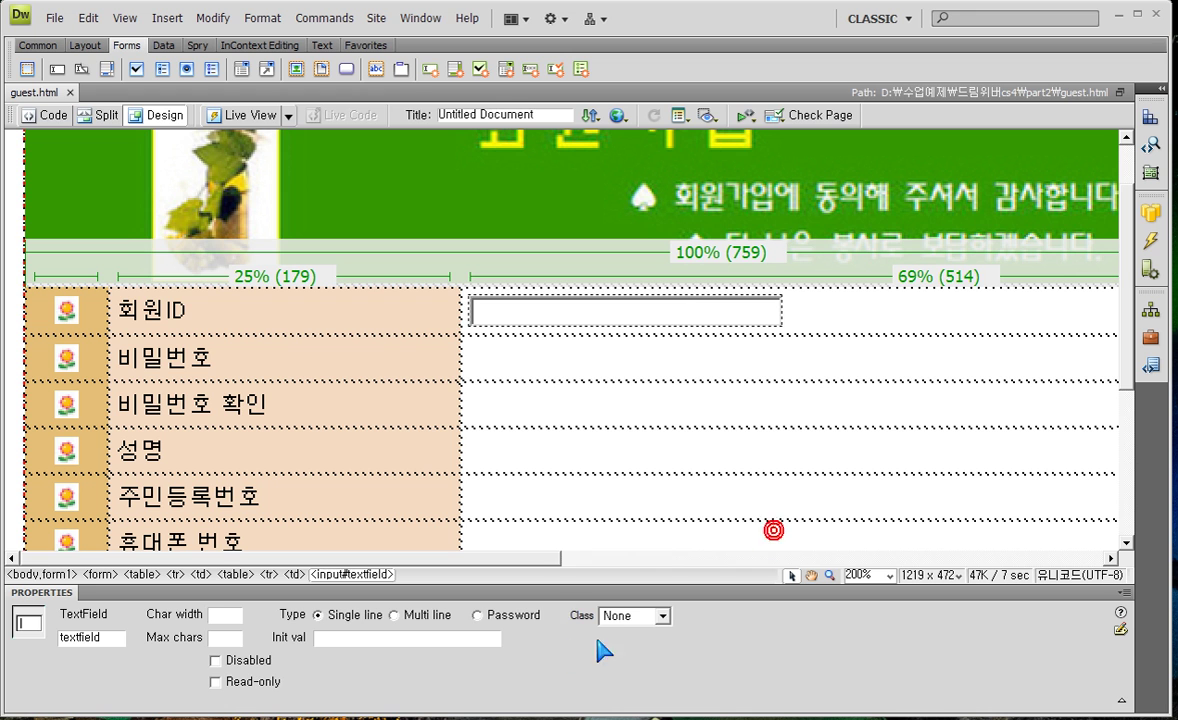
pyautogui.click(586, 483)
pyautogui.click(582, 480)
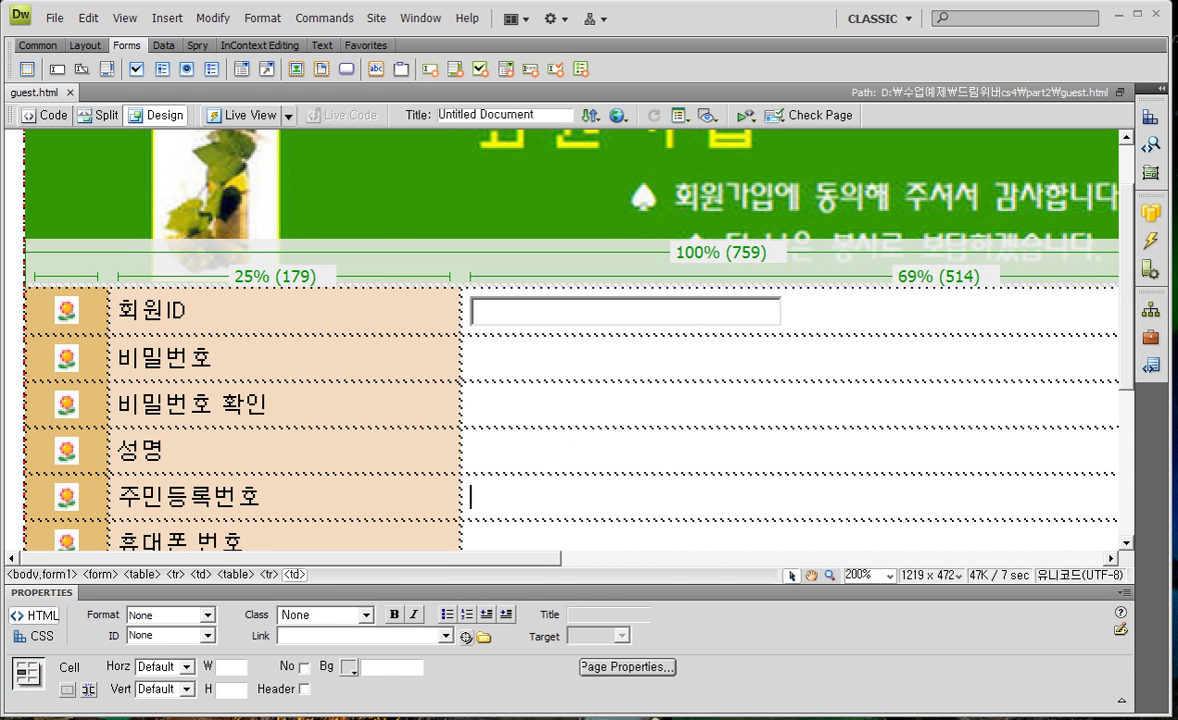
pyautogui.press('F12')
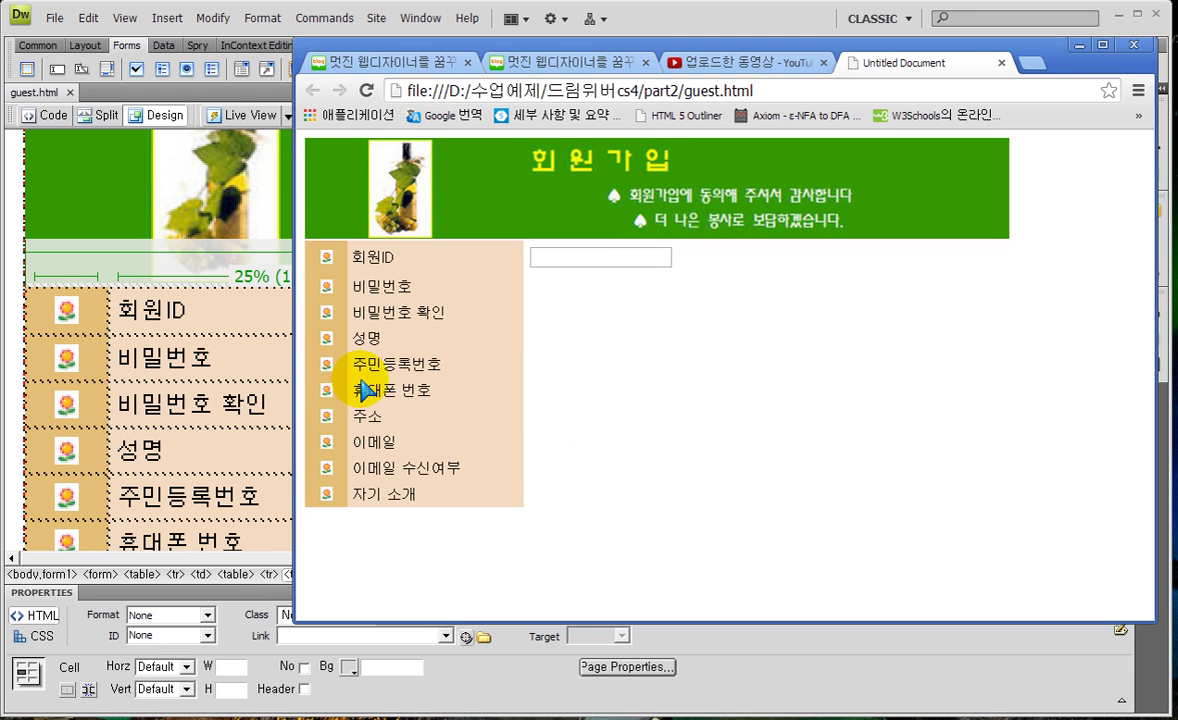
# Test the 회원ID field in the browser with the text ddddd followed by rrr, and reload the page.
pyautogui.click(634, 470)
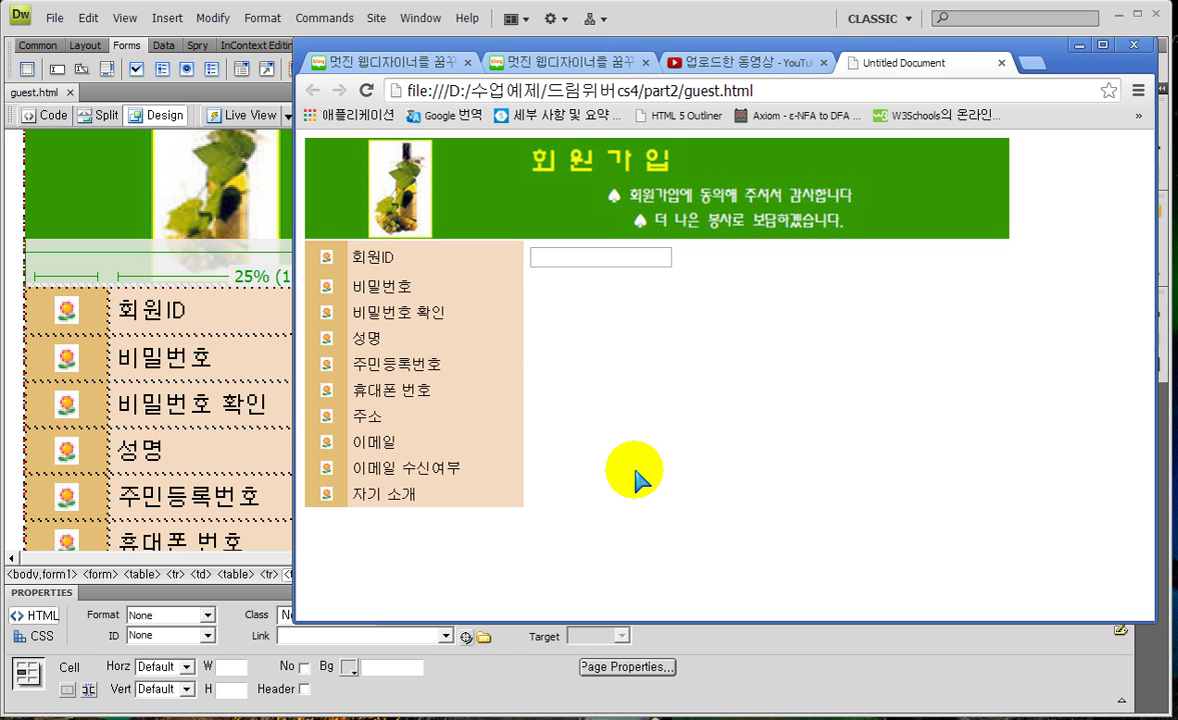
pyautogui.press('Tab')
pyautogui.write('ddddd')
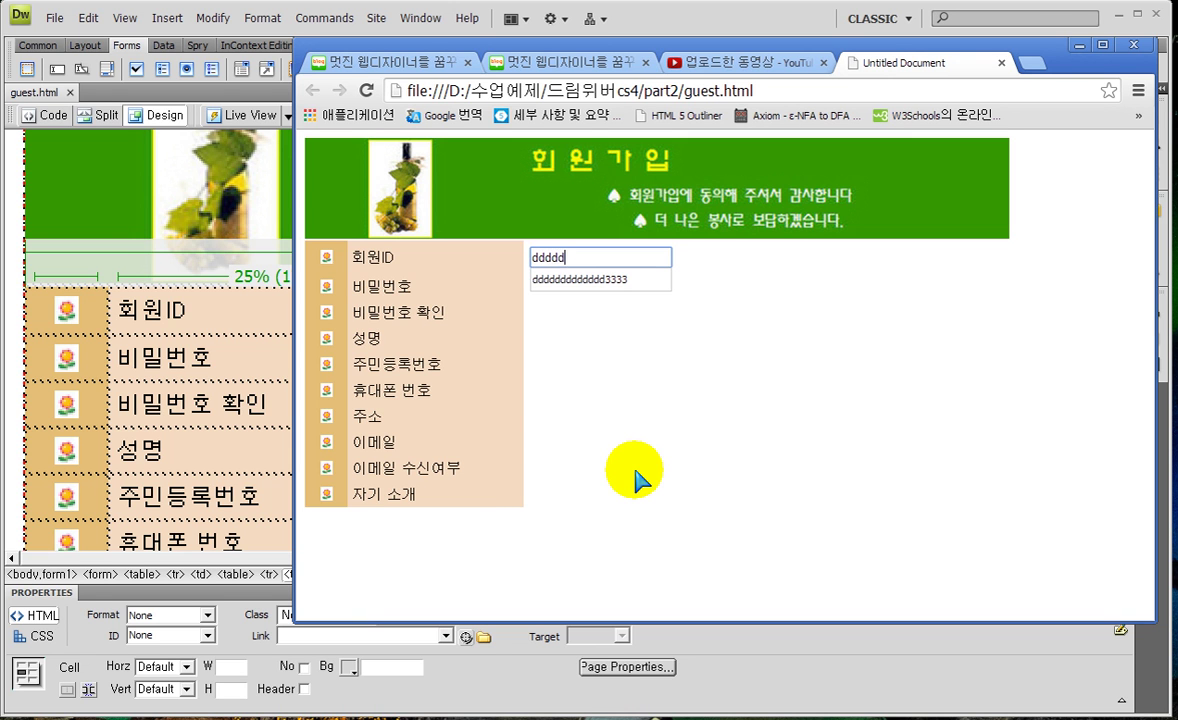
pyautogui.click(689, 434)
pyautogui.click(589, 260)
pyautogui.write('rrr')
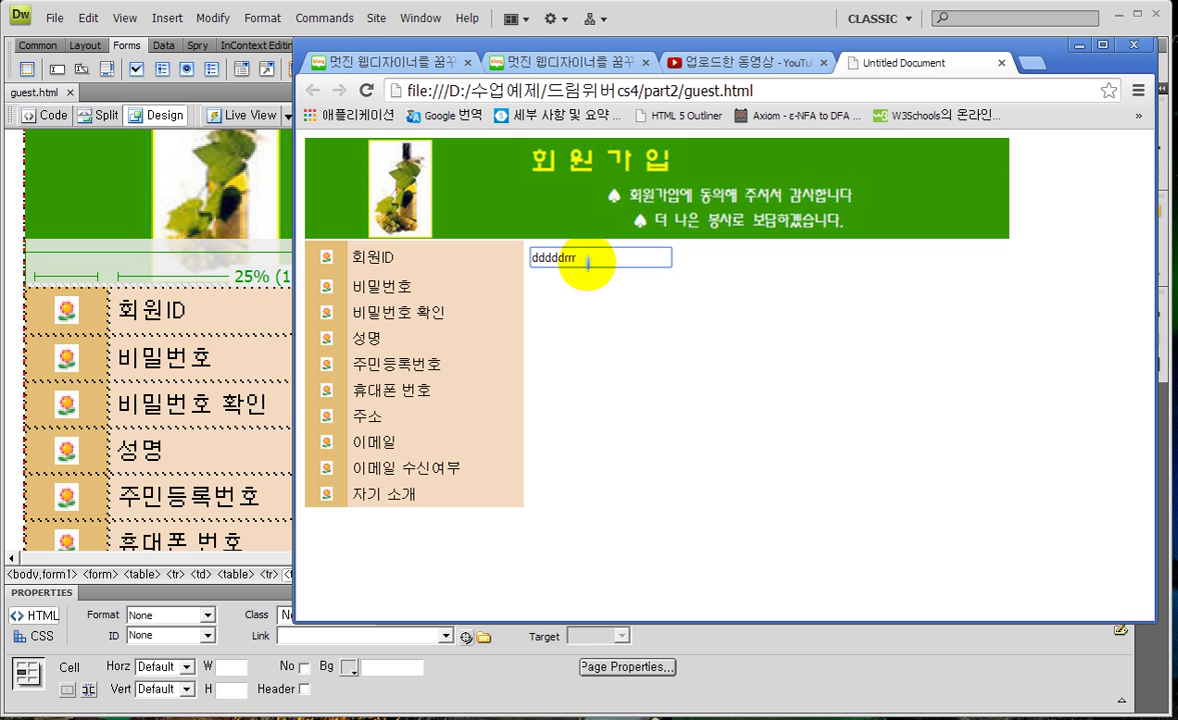
pyautogui.click(605, 368)
pyautogui.press('F5')
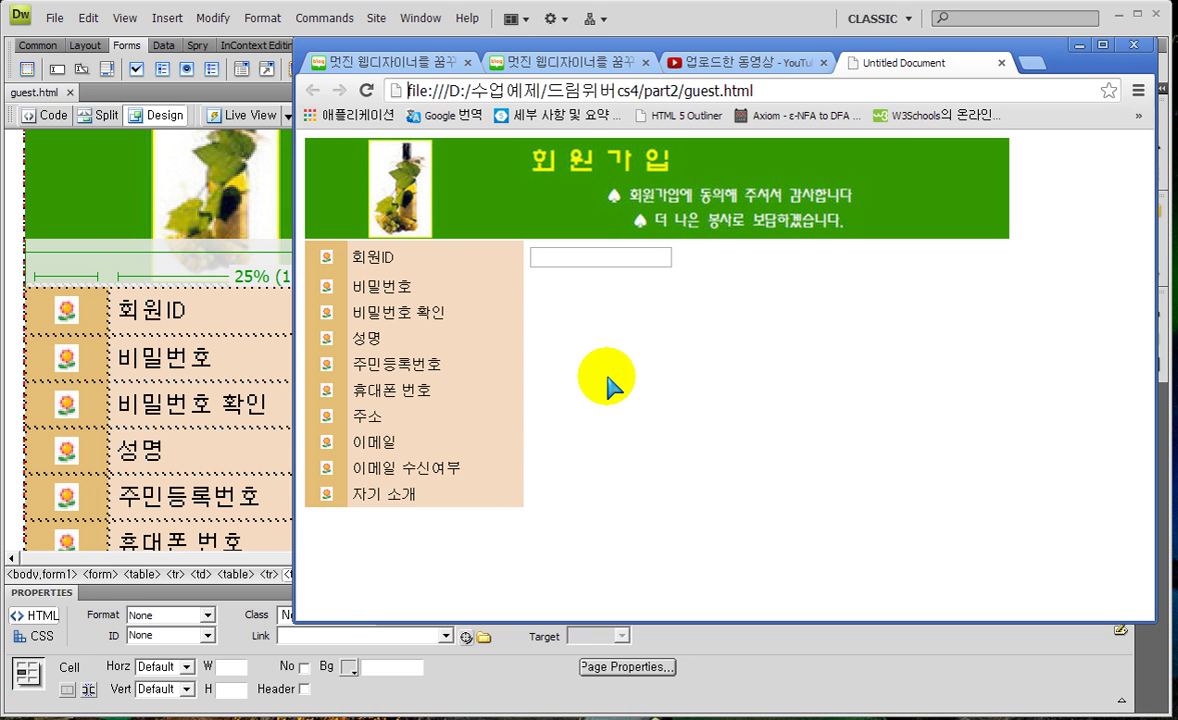
# Check in the browser how keyboard focus moves between the address bar and the 회원ID text field.
pyautogui.press('Tab')
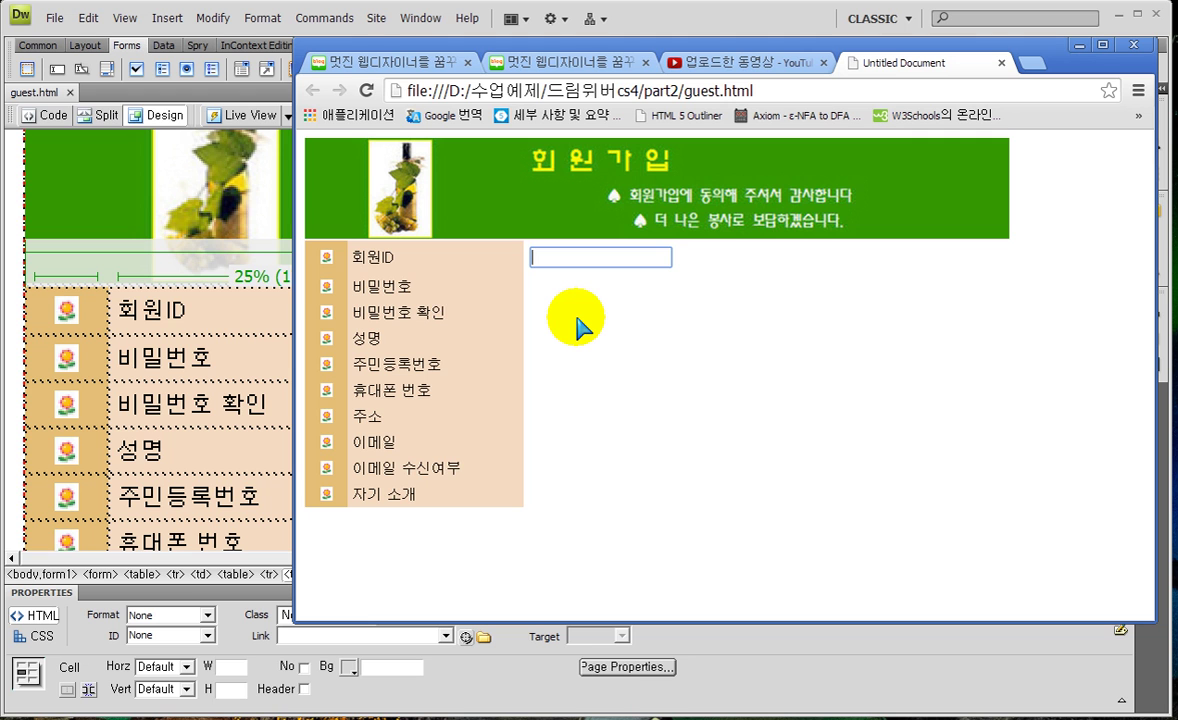
pyautogui.press('Tab')
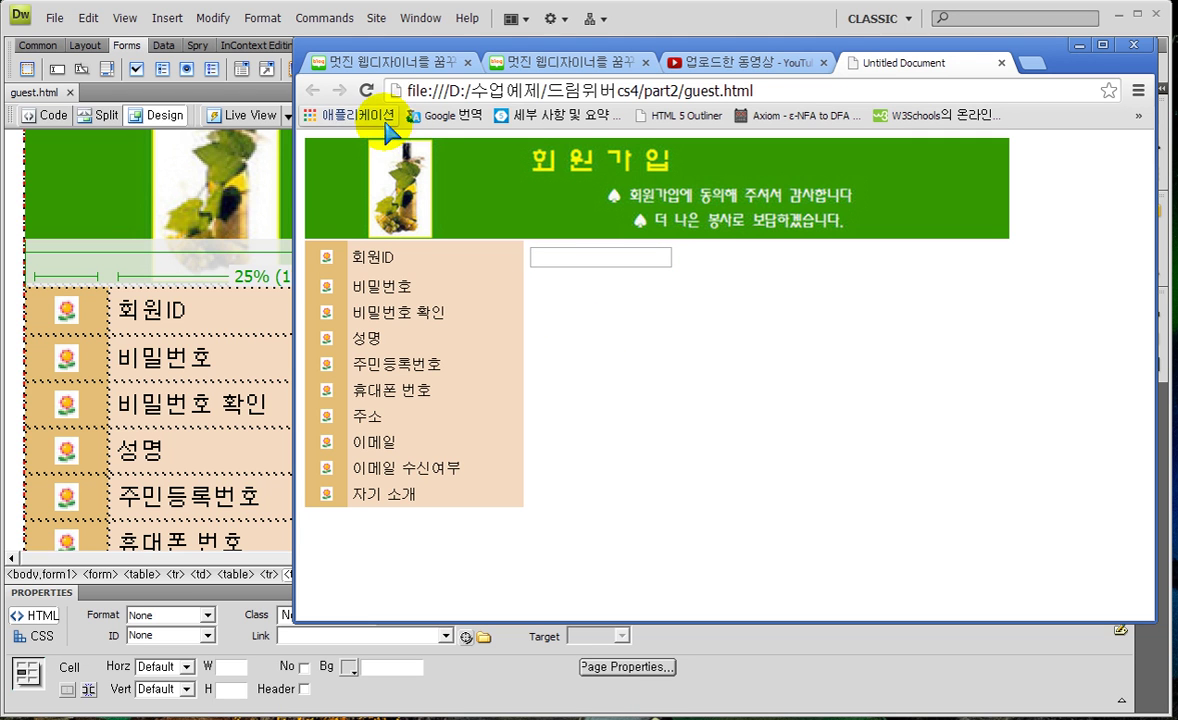
pyautogui.press('Tab')
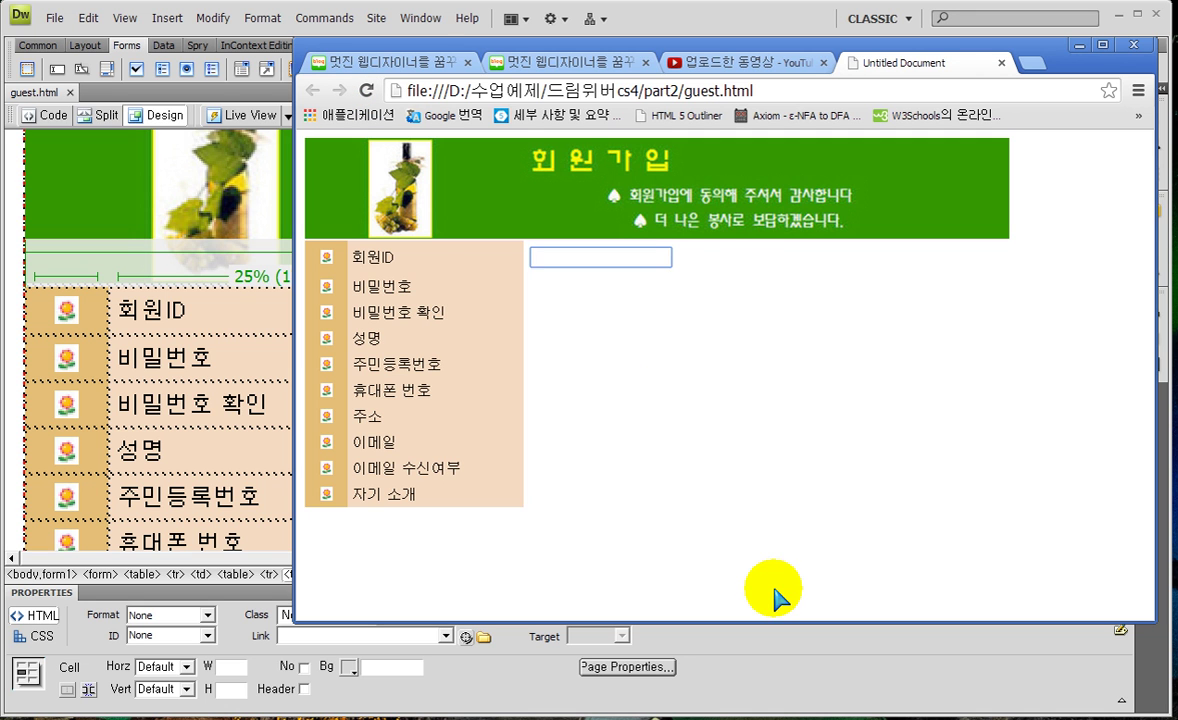
pyautogui.moveTo(525, 244); pyautogui.dragTo(605, 280)
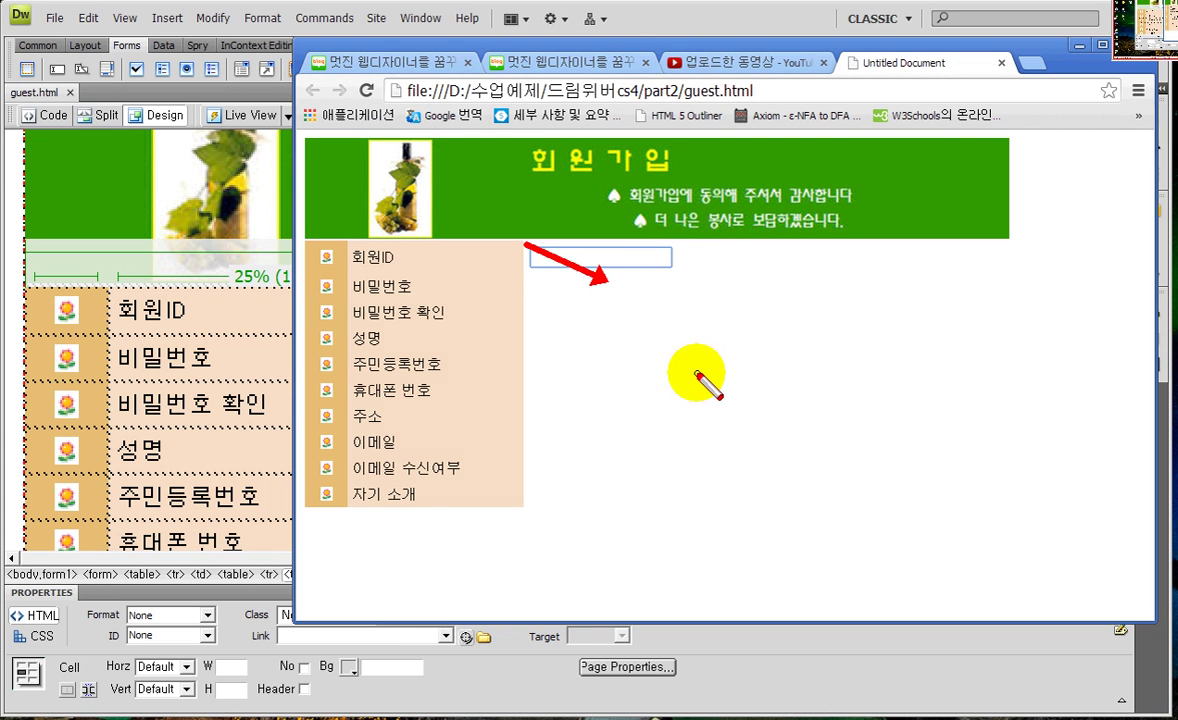
pyautogui.press('Escape')
pyautogui.press('Tab')
pyautogui.hotkey('ctrl', '2')
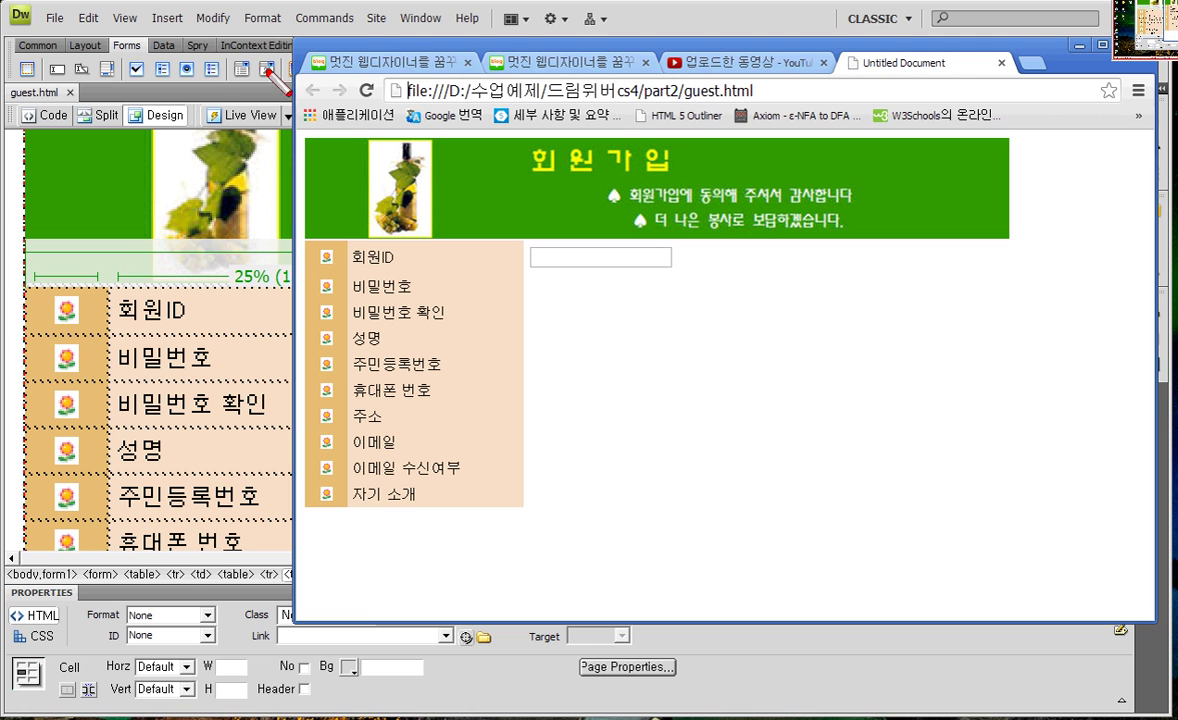
pyautogui.moveTo(383, 70)
pyautogui.mouseDown()
pyautogui.moveTo(697, 134)
pyautogui.moveTo(790, 103)
pyautogui.moveTo(346, 76)
pyautogui.moveTo(789, 88)
pyautogui.moveTo(788, 110)
pyautogui.mouseUp()
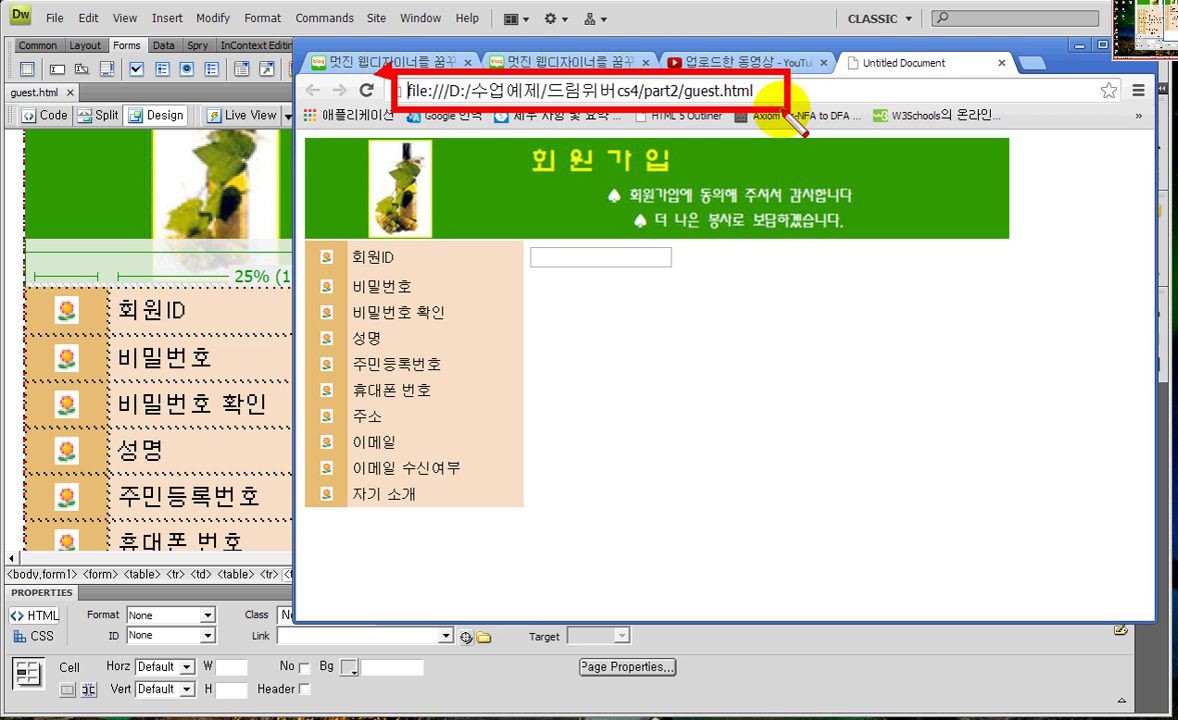
# Return to guest.html in Dreamweaver and select the text field beside 회원ID.
pyautogui.click(192, 312)
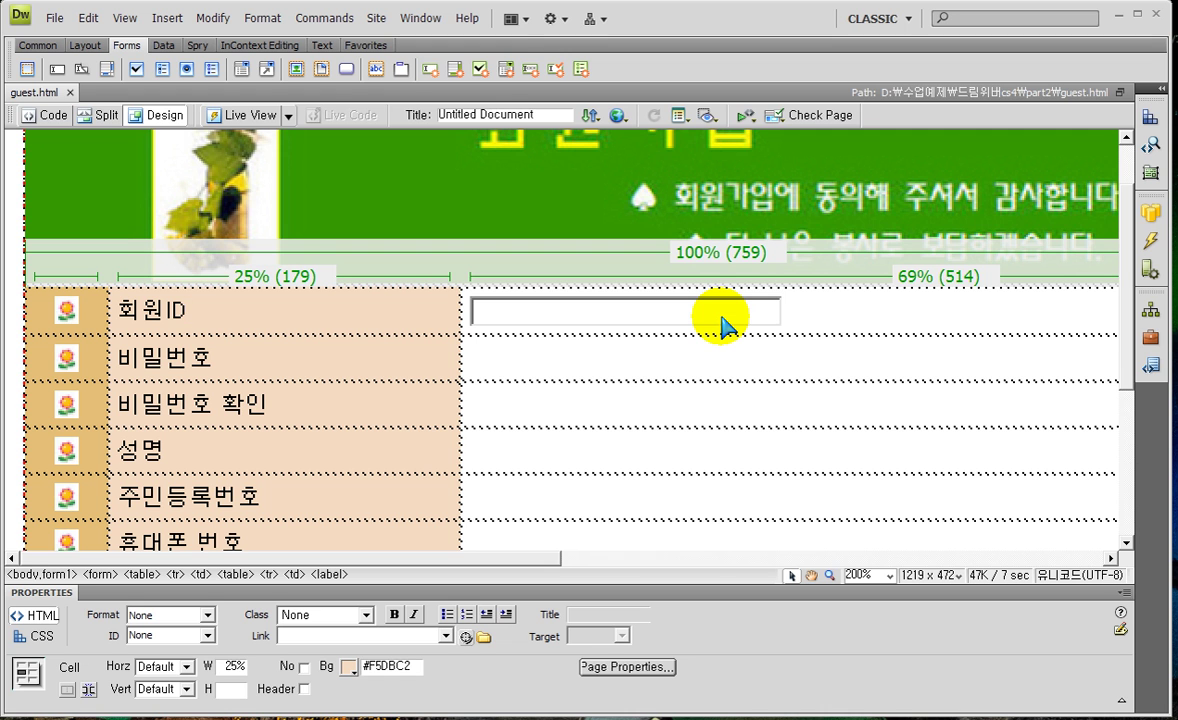
pyautogui.click(635, 306)
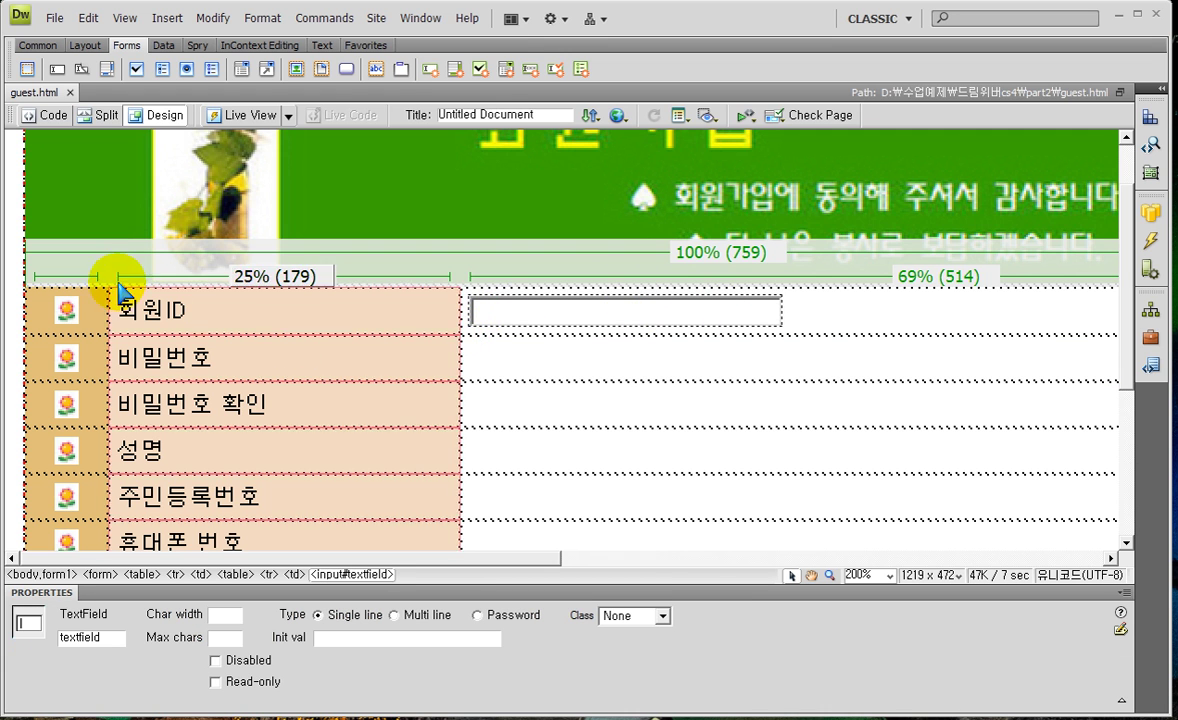
pyautogui.moveTo(455, 285)
pyautogui.mouseDown()
pyautogui.moveTo(692, 339)
pyautogui.moveTo(817, 340)
pyautogui.mouseUp()
pyautogui.moveTo(8, 578); pyautogui.dragTo(937, 712)
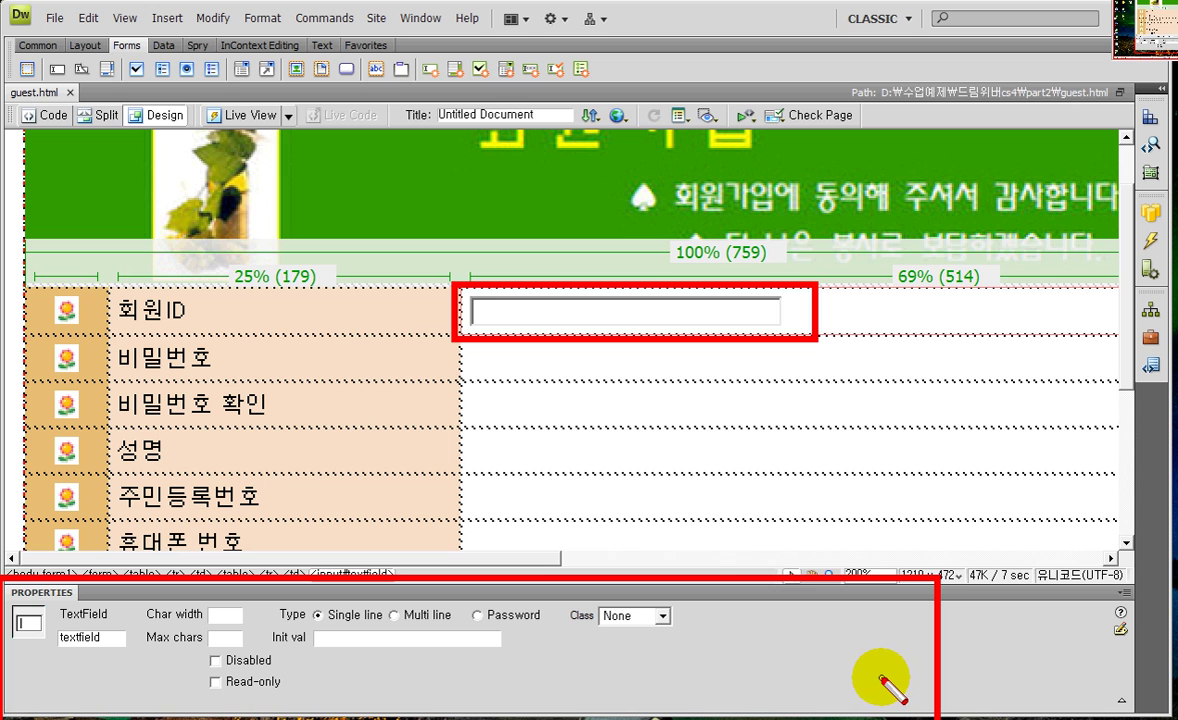
pyautogui.moveTo(40, 599); pyautogui.dragTo(119, 626)
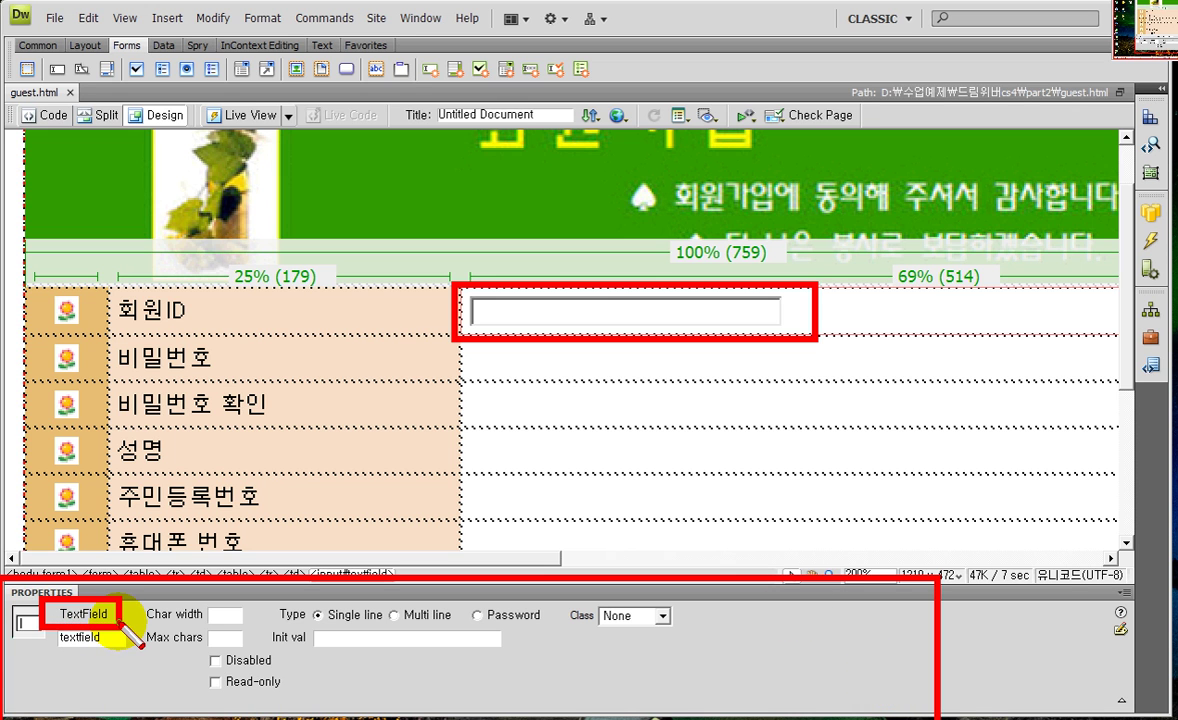
pyautogui.moveTo(45, 626); pyautogui.dragTo(125, 657)
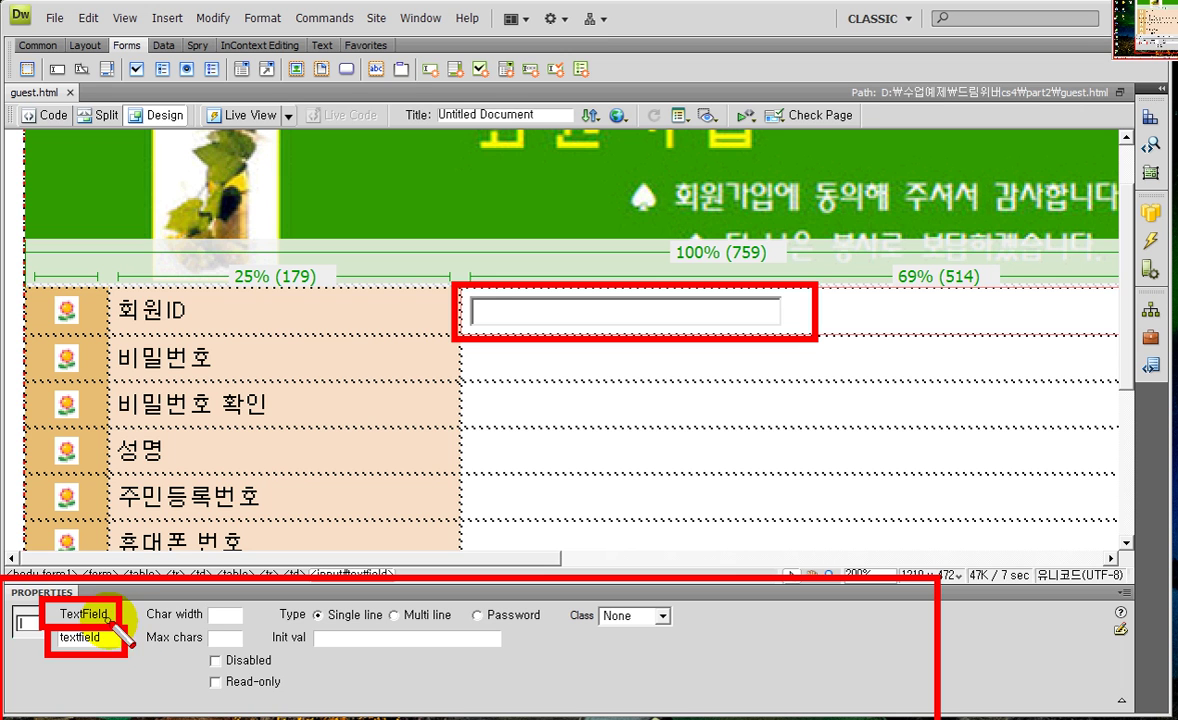
pyautogui.moveTo(119, 601); pyautogui.dragTo(257, 629)
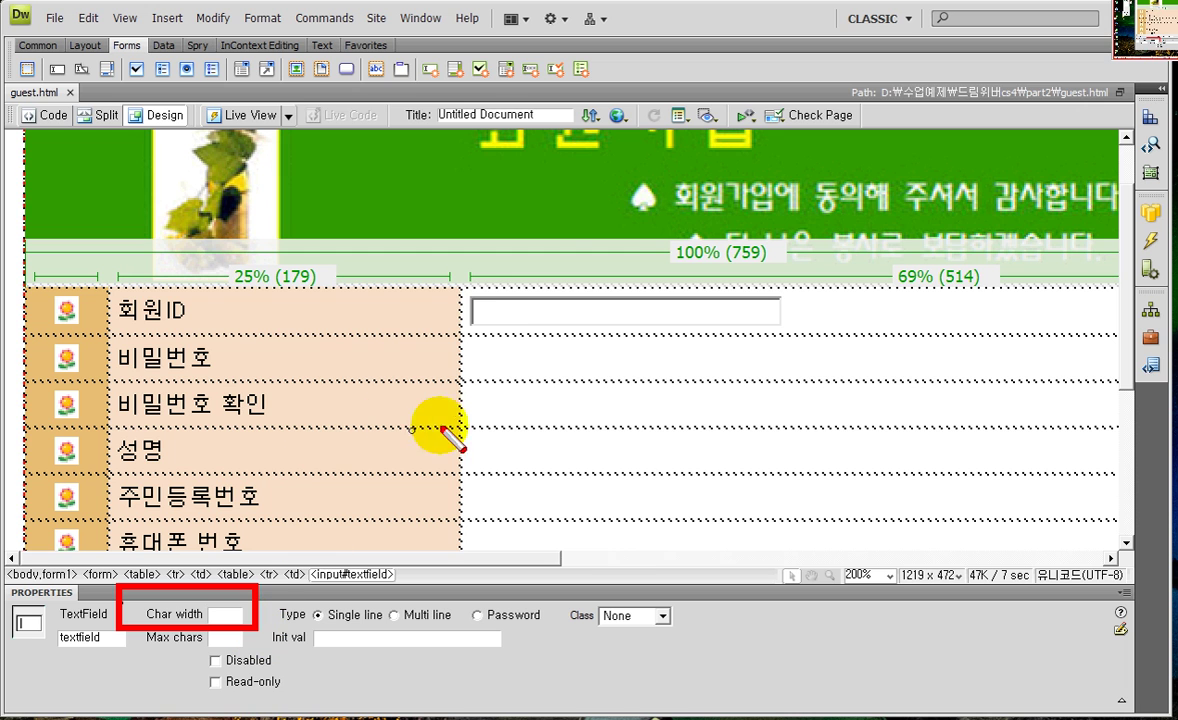
pyautogui.moveTo(471, 299); pyautogui.dragTo(670, 306)
pyautogui.moveTo(462, 283); pyautogui.dragTo(793, 337)
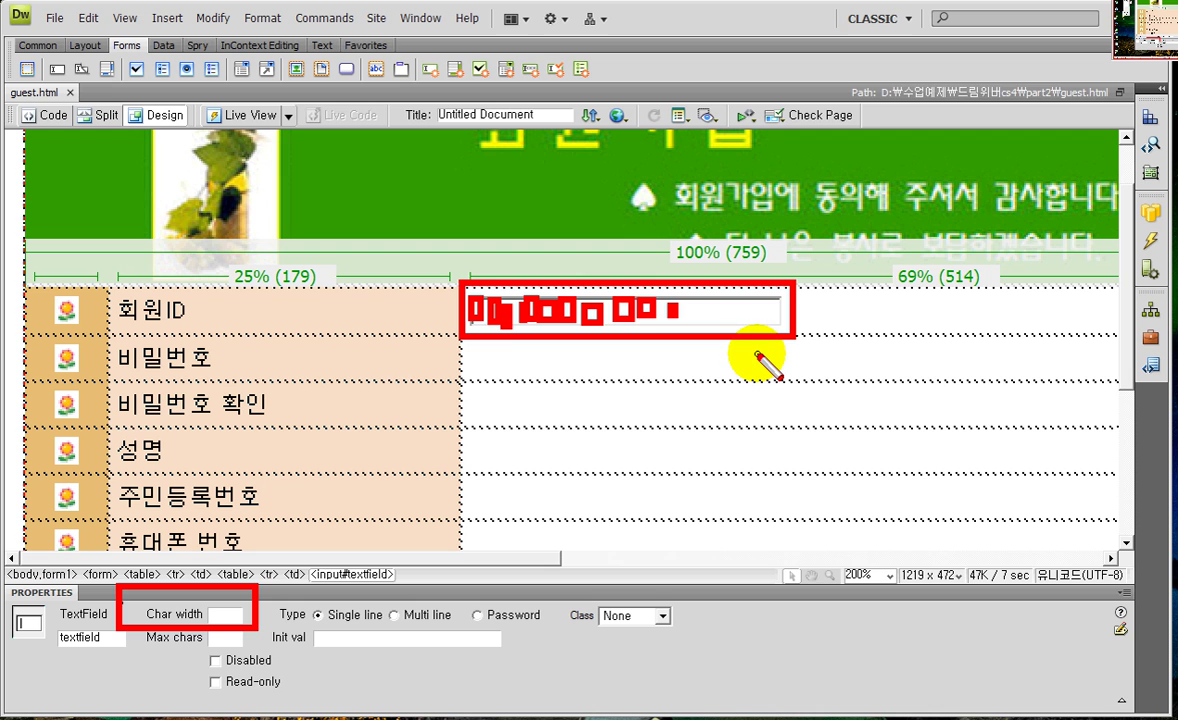
pyautogui.press('Escape')
# Set the 회원ID text field's character width to 20.
pyautogui.click(227, 615)
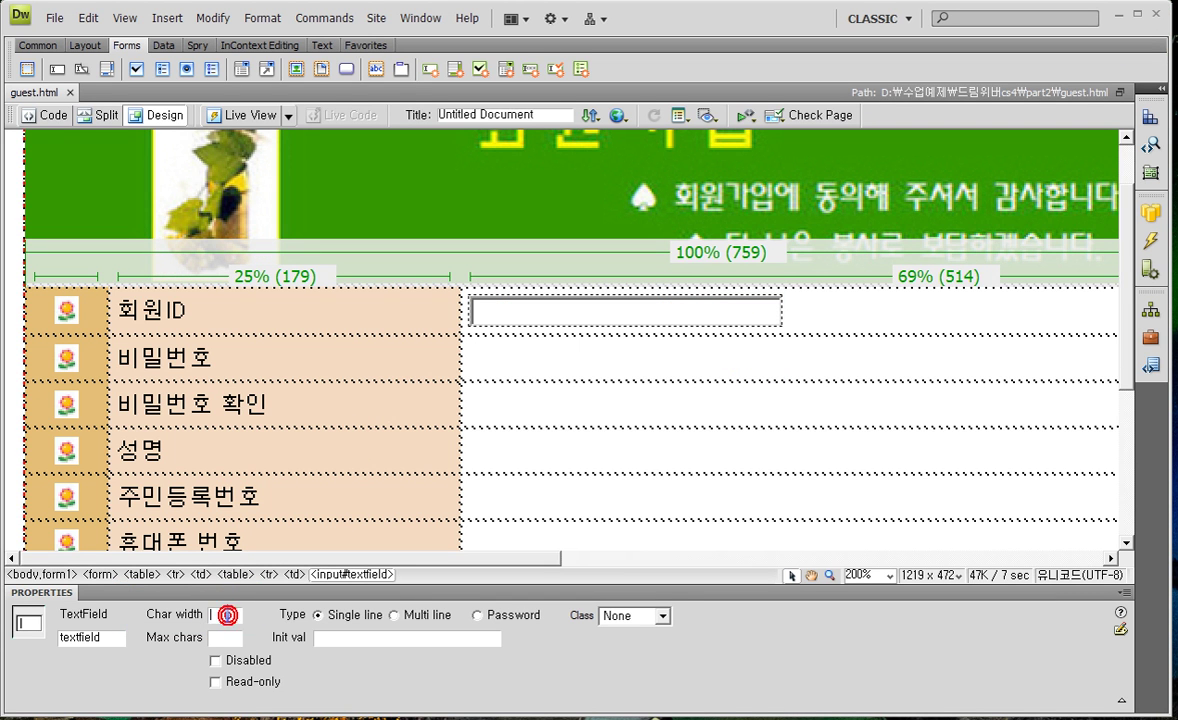
pyautogui.write('20')
pyautogui.press('Return')
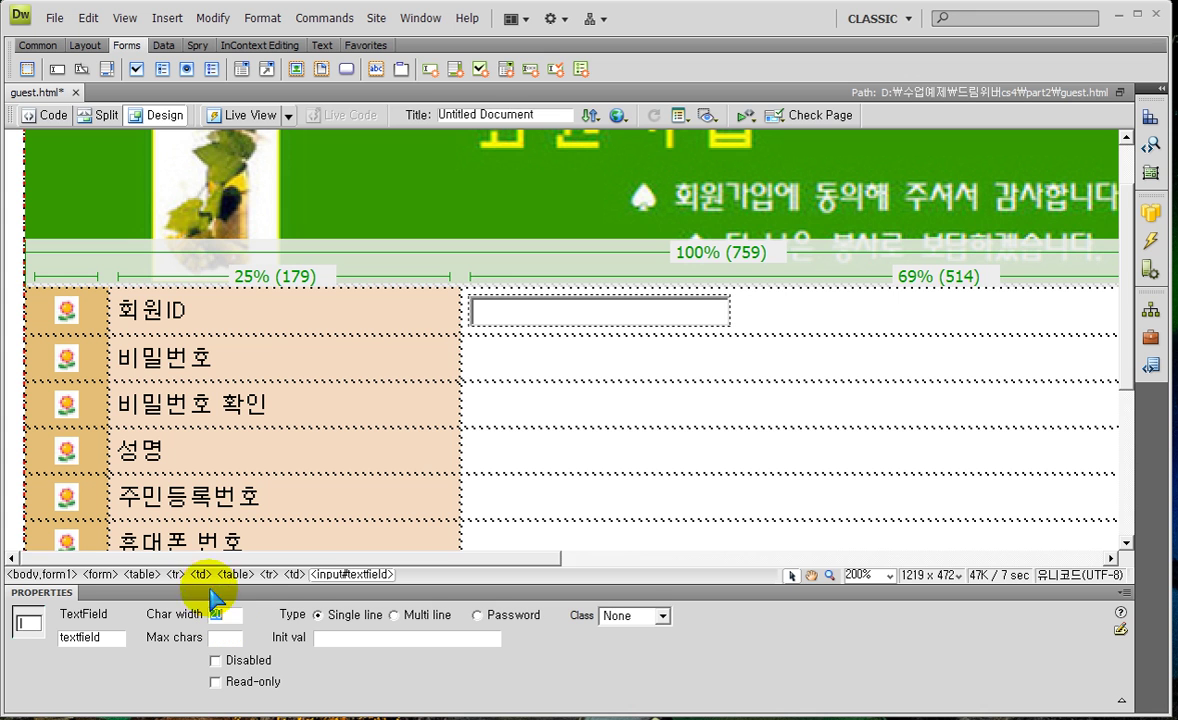
pyautogui.moveTo(470, 298); pyautogui.dragTo(487, 319)
pyautogui.moveTo(494, 297); pyautogui.dragTo(507, 323)
pyautogui.moveTo(510, 301)
pyautogui.mouseDown()
pyautogui.moveTo(526, 327)
pyautogui.moveTo(559, 325)
pyautogui.mouseUp()
pyautogui.moveTo(568, 305)
pyautogui.mouseDown()
pyautogui.moveTo(577, 330)
pyautogui.moveTo(741, 334)
pyautogui.mouseUp()
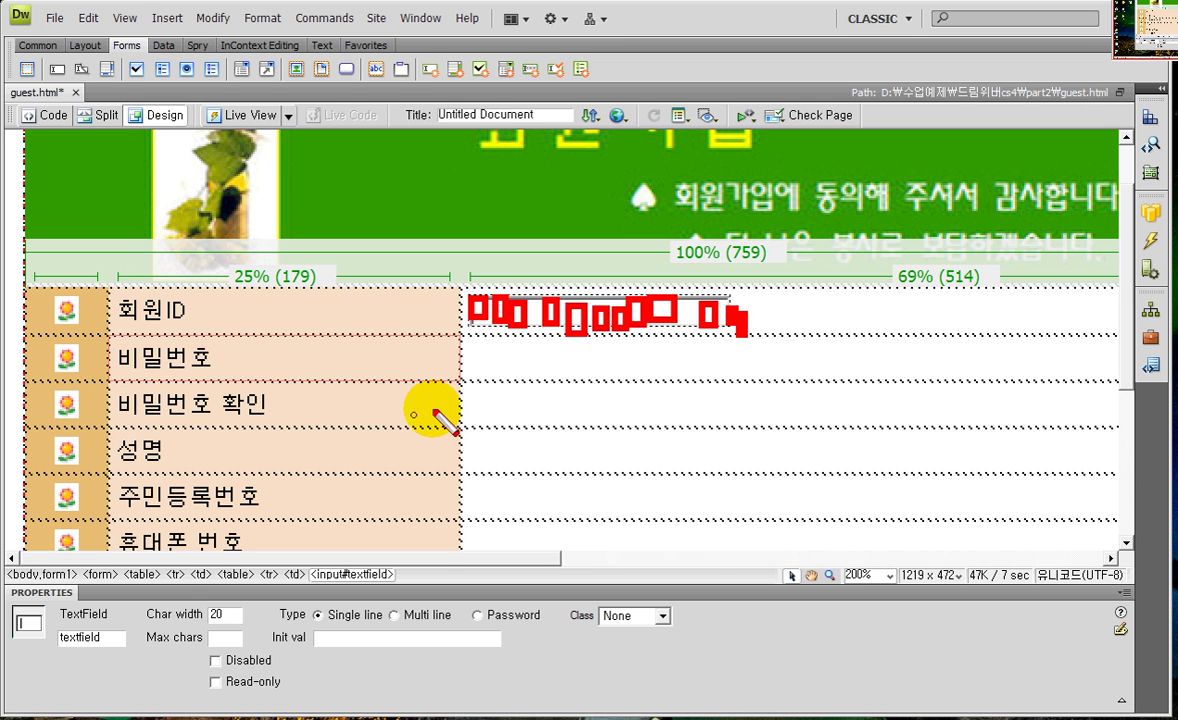
pyautogui.moveTo(145, 602)
pyautogui.mouseDown()
pyautogui.moveTo(262, 648)
pyautogui.moveTo(265, 634)
pyautogui.mouseUp()
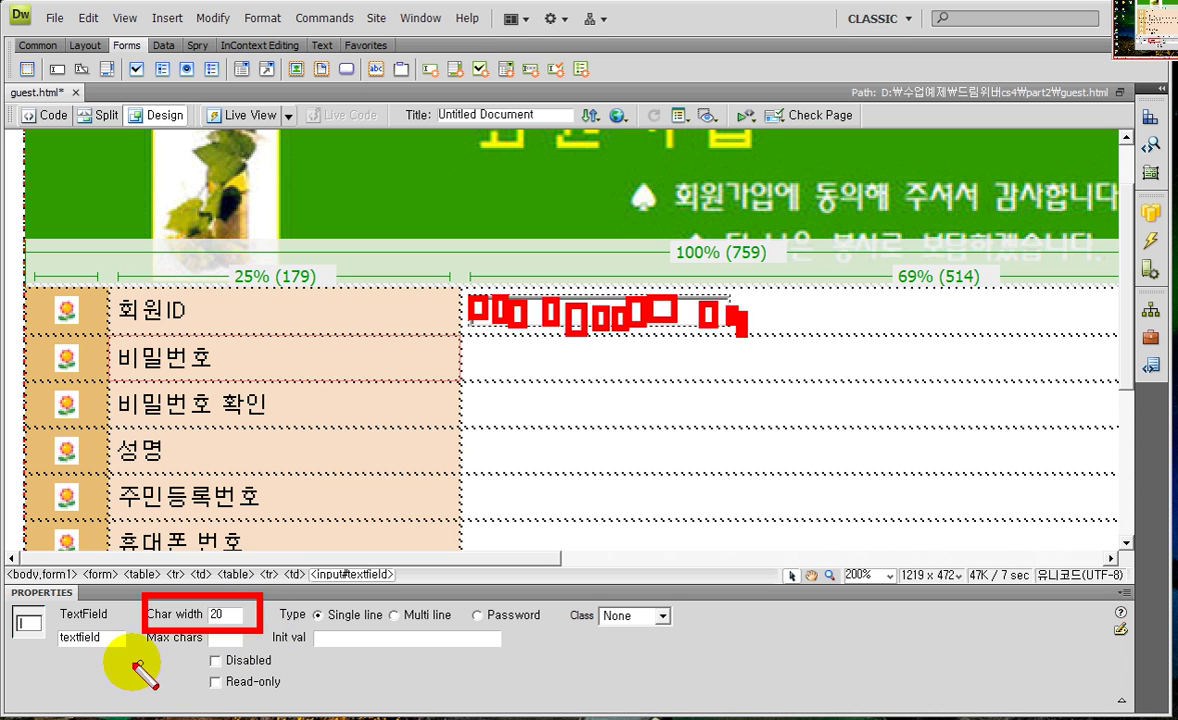
pyautogui.press('Escape')
pyautogui.click(220, 639)
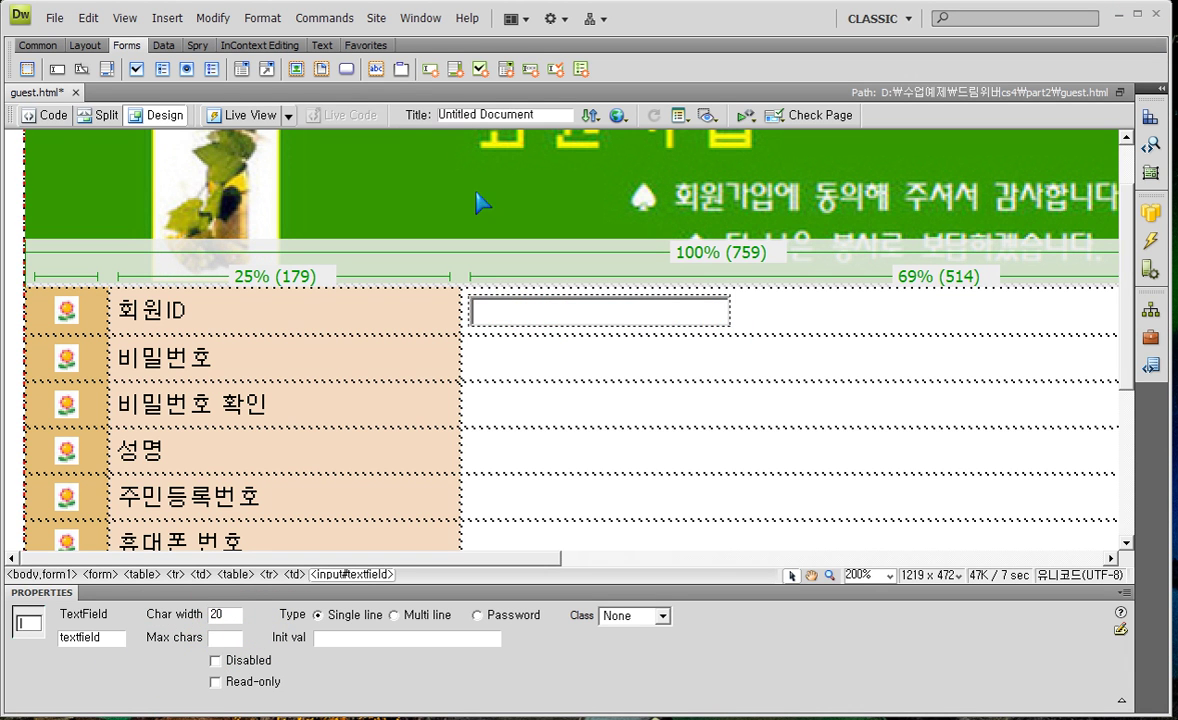
pyautogui.hotkey('ctrl', '2')
pyautogui.moveTo(471, 298)
pyautogui.mouseDown()
pyautogui.moveTo(741, 322)
pyautogui.moveTo(725, 321)
pyautogui.mouseUp()
pyautogui.moveTo(473, 293)
pyautogui.mouseDown()
pyautogui.moveTo(660, 317)
pyautogui.moveTo(862, 314)
pyautogui.moveTo(492, 308)
pyautogui.moveTo(537, 320)
pyautogui.moveTo(877, 313)
pyautogui.moveTo(558, 323)
pyautogui.mouseUp()
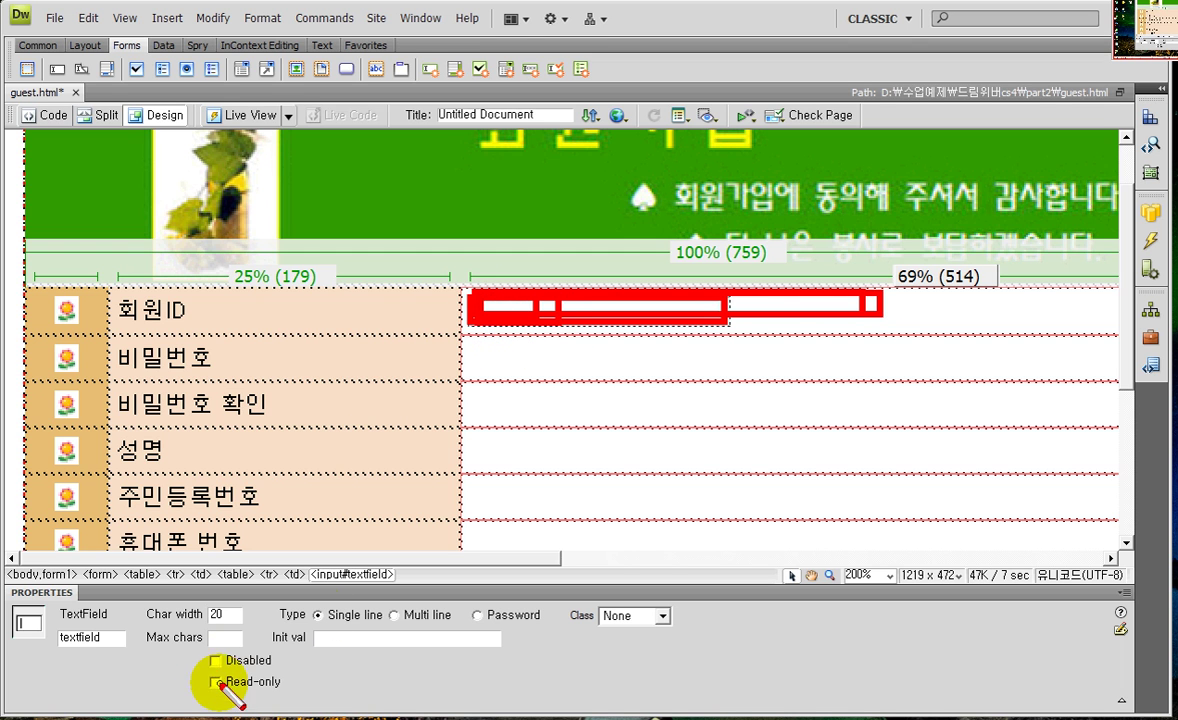
pyautogui.press('Escape')
# Limit the 회원ID text field to a maximum of 2 characters.
pyautogui.click(226, 637)
pyautogui.write('2')
pyautogui.doubleClick(226, 636)
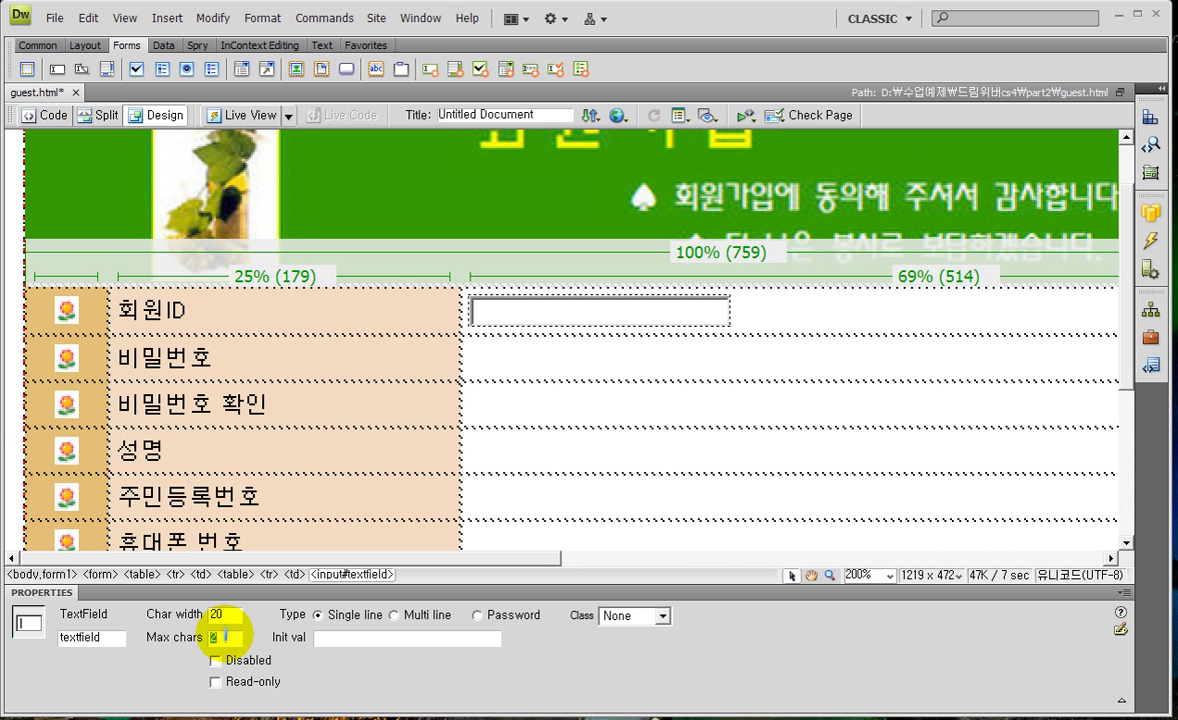
# Save guest.html and test the two-character limit in the browser by entering ww in the 회원ID field.
pyautogui.hotkey('ctrl', 's')
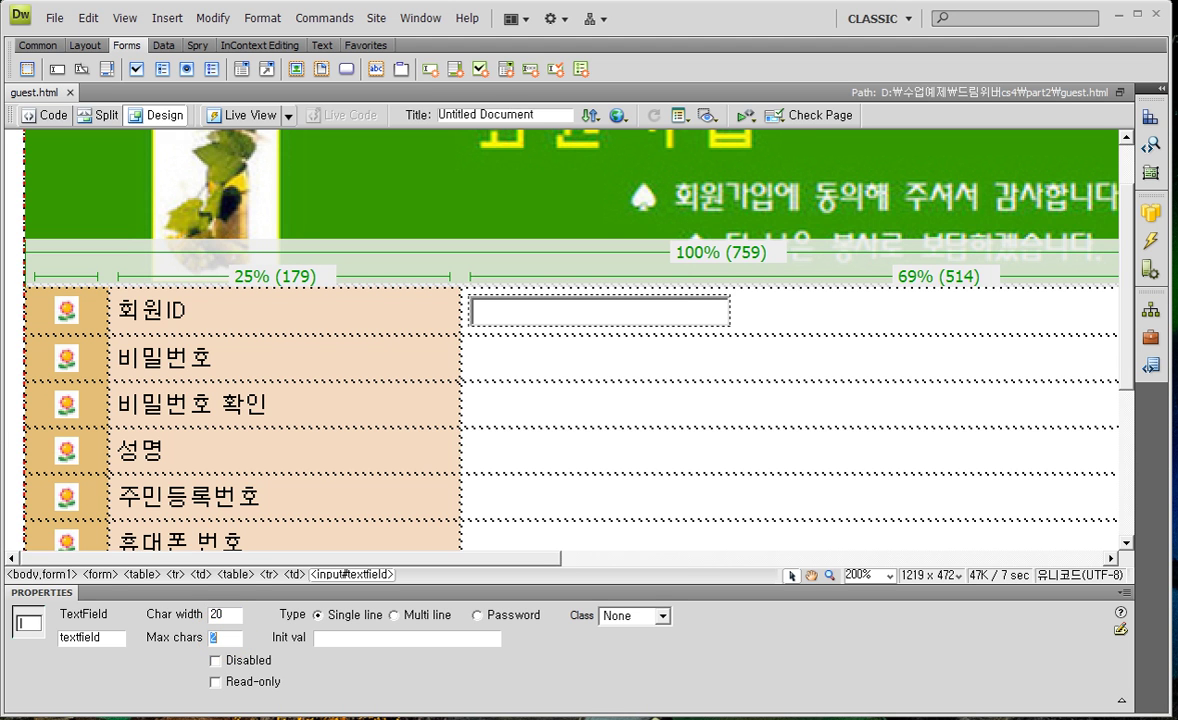
pyautogui.press('F12')
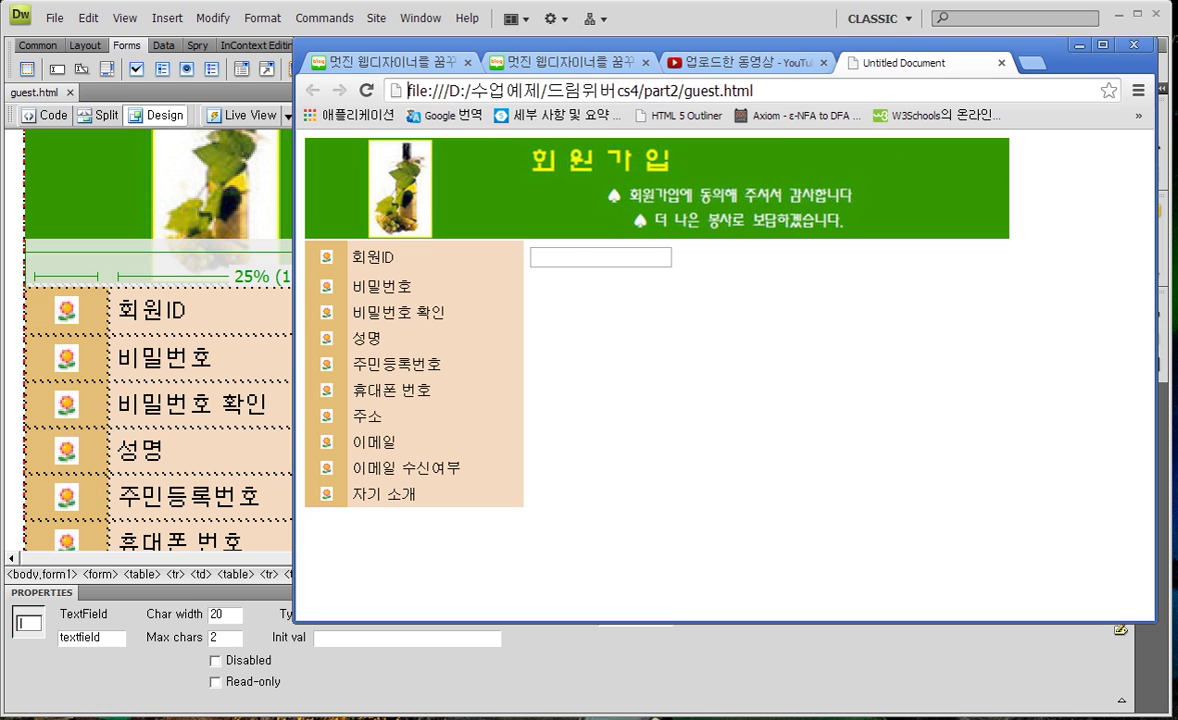
pyautogui.click(556, 254)
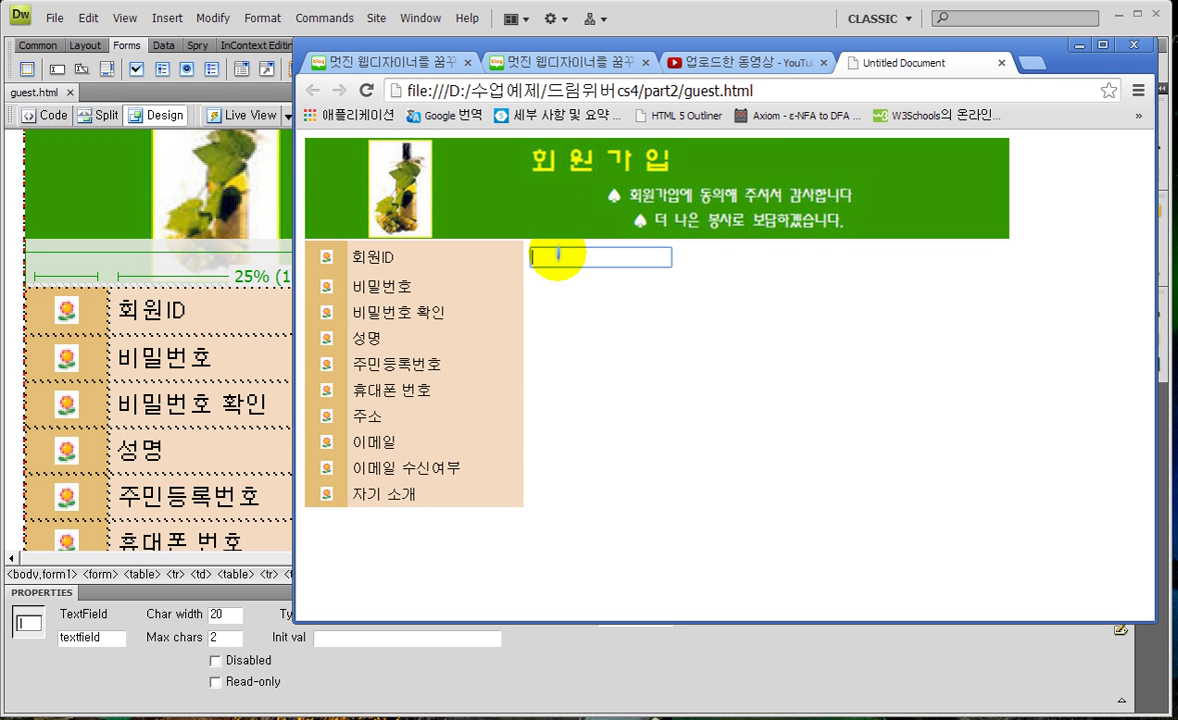
pyautogui.write('ww')
# Back in Dreamweaver, set the 회원ID text field's maximum characters to 100.
pyautogui.moveTo(228, 637); pyautogui.dragTo(200, 641)
pyautogui.write('100')
pyautogui.press('Return')
# Save and preview guest.html, filling the 회원ID field with a long run of w, d, f, j, k and l letters that exceeds its width.
pyautogui.hotkey('ctrl', 's')
pyautogui.press('F12')
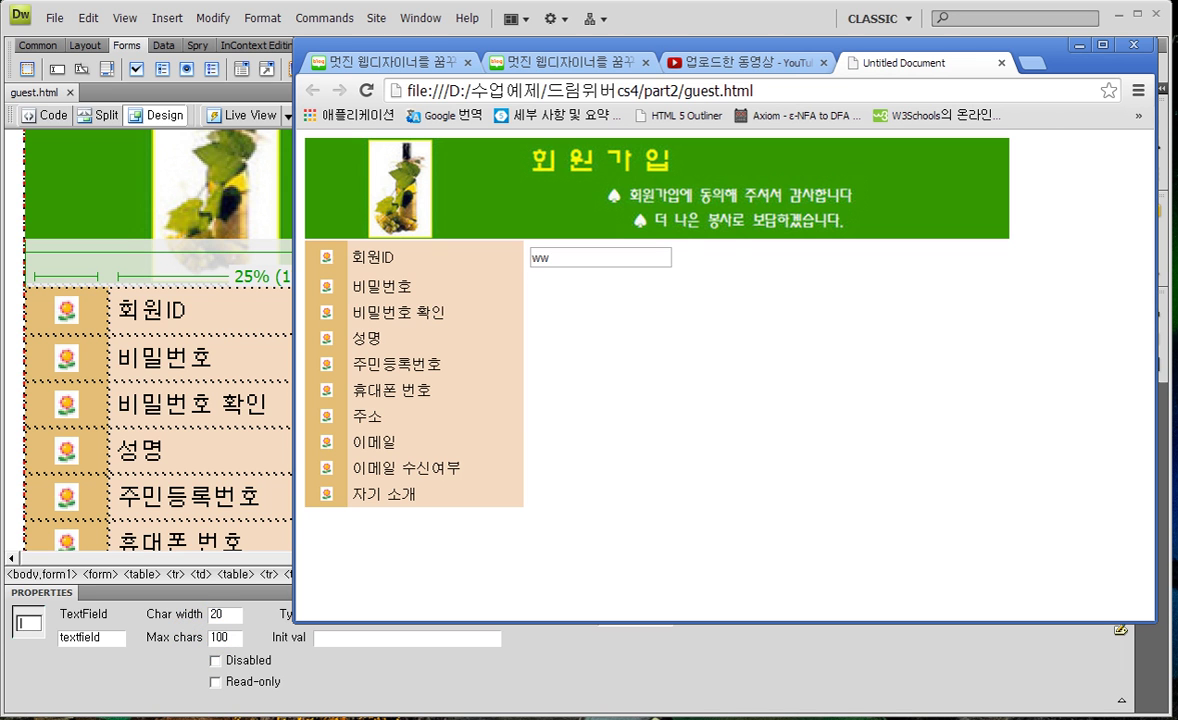
pyautogui.click(542, 252)
pyautogui.write('wwwwwwwwwww')
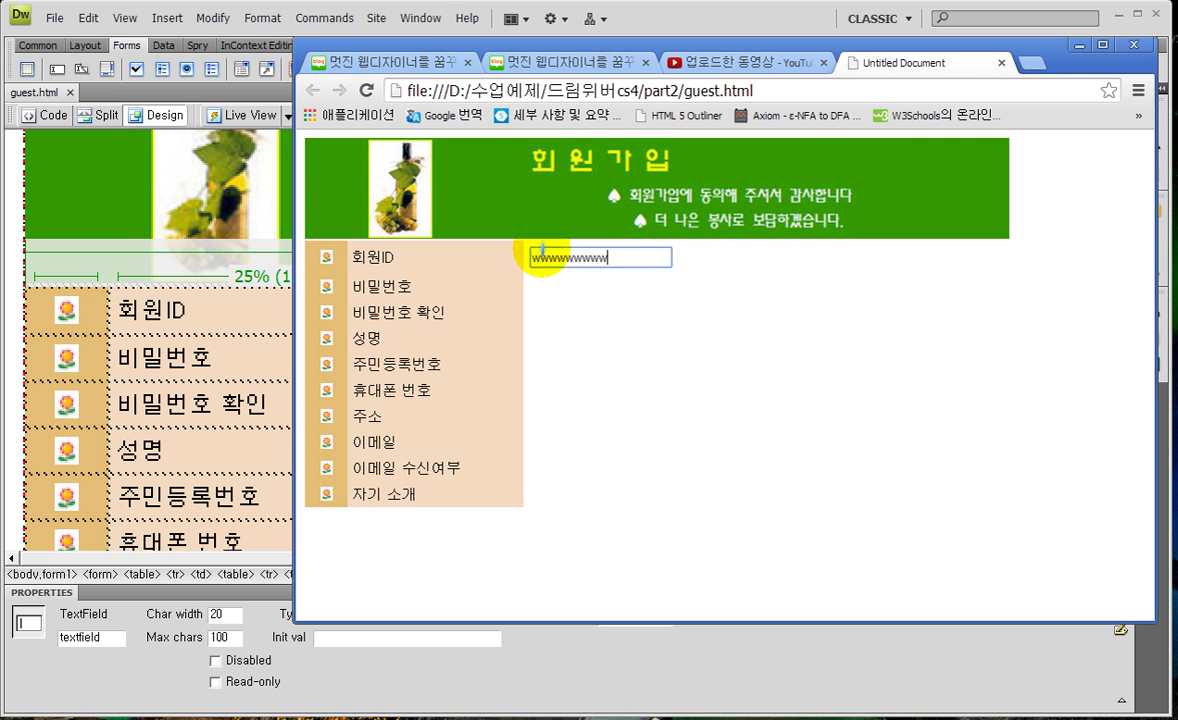
pyautogui.write('dddddddffjjjkkkklll')
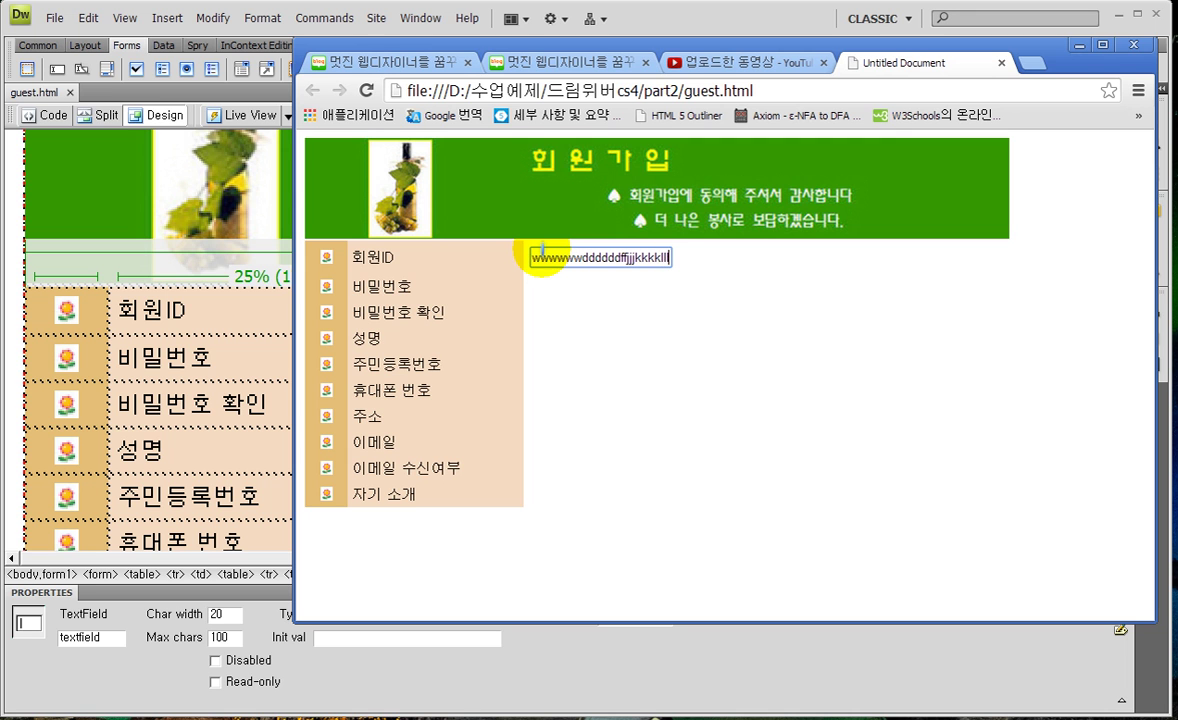
pyautogui.hotkey('ctrl', 'shift', 'd')
pyautogui.click(638, 252)
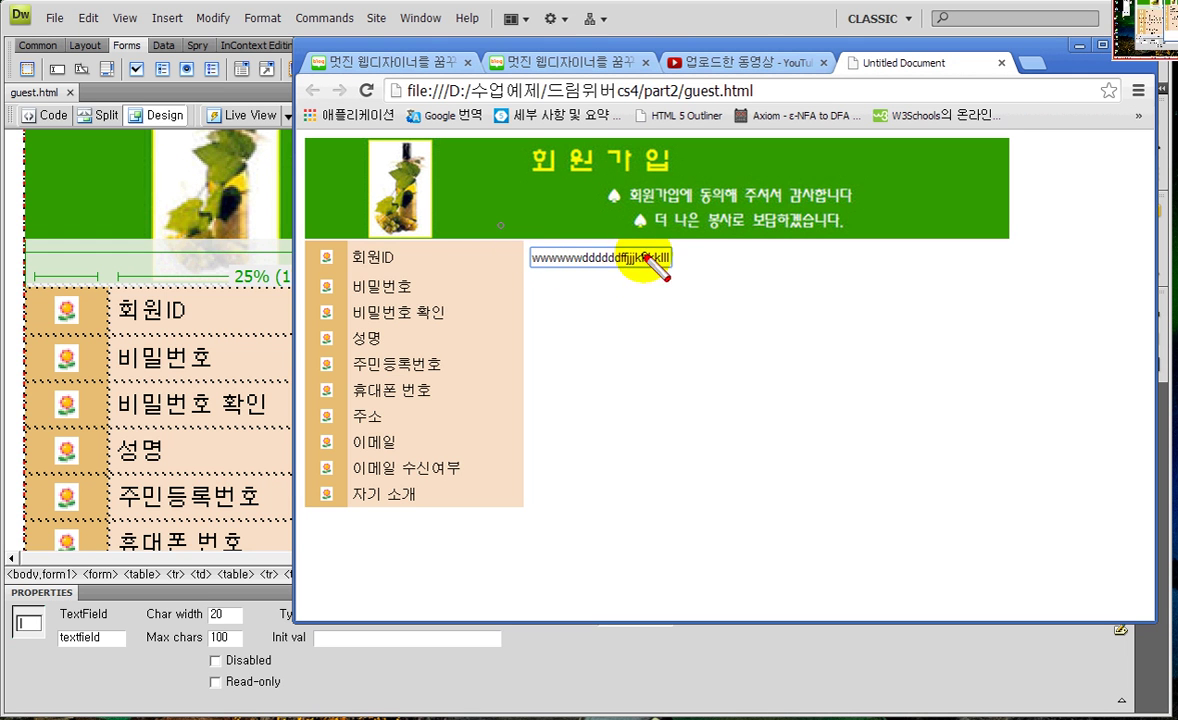
pyautogui.moveTo(431, 252); pyautogui.dragTo(319, 263)
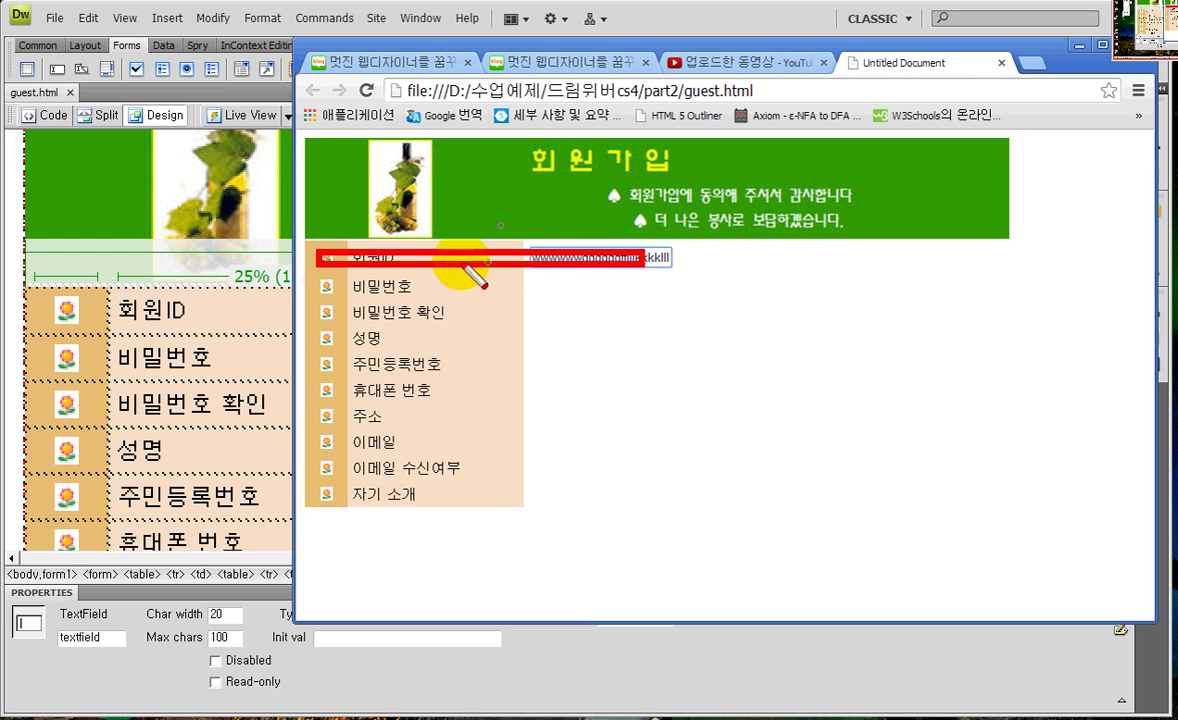
pyautogui.moveTo(642, 254); pyautogui.dragTo(663, 266)
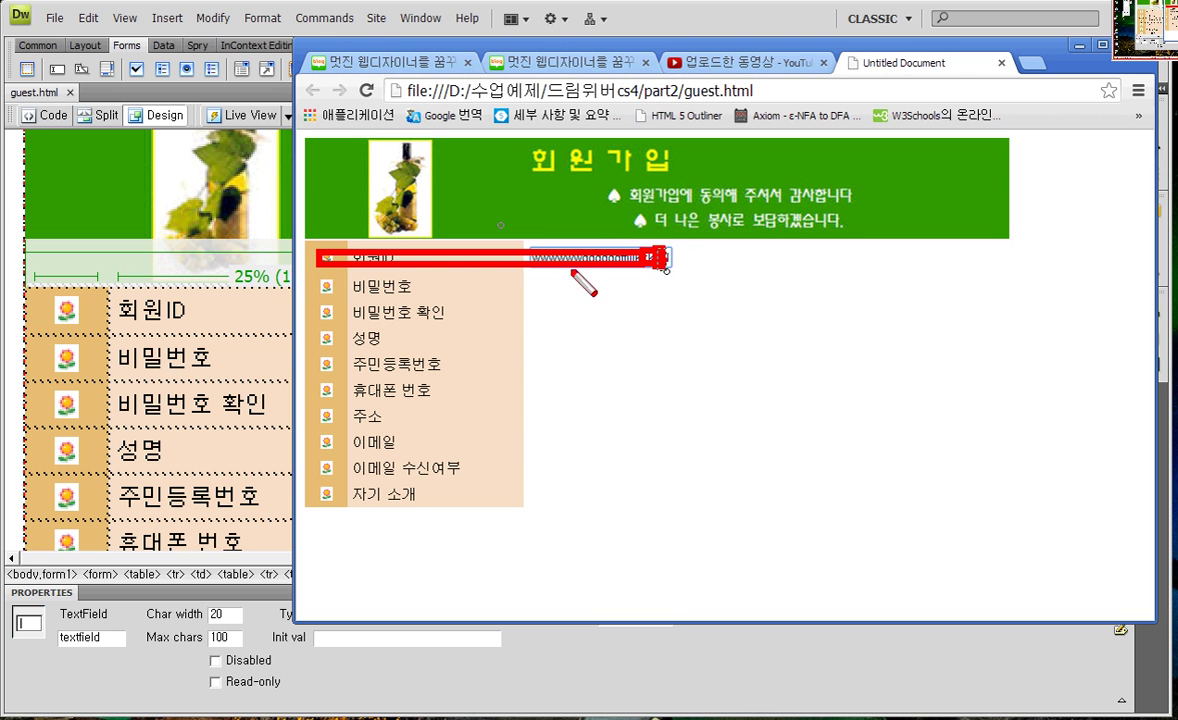
pyautogui.click(532, 269)
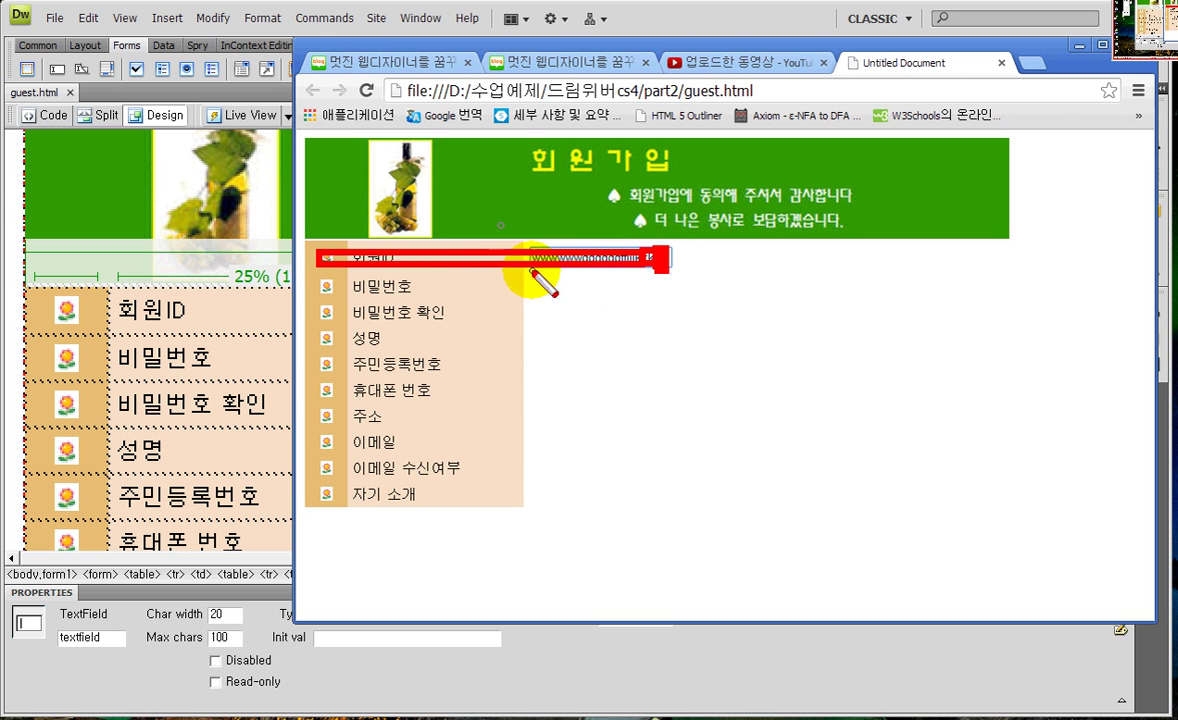
pyautogui.moveTo(490, 243); pyautogui.dragTo(372, 233)
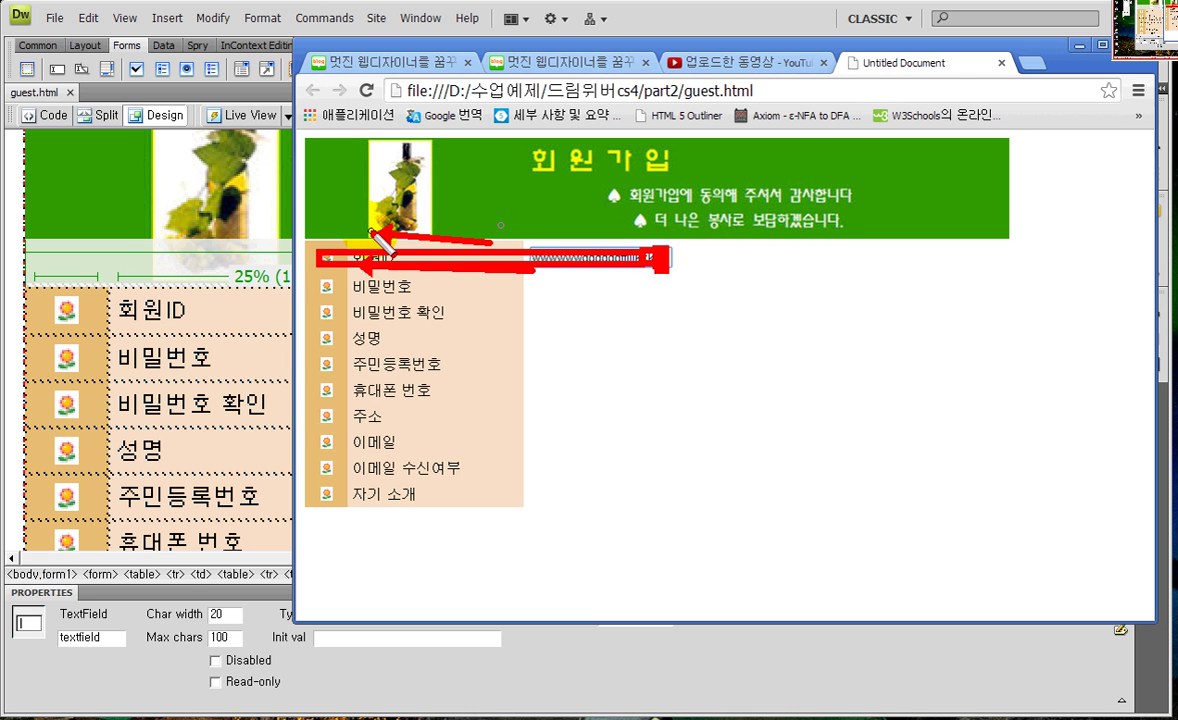
# Return to Dreamweaver and set the 회원ID text field's maximum characters to 20, matching its character width.
pyautogui.click(224, 614)
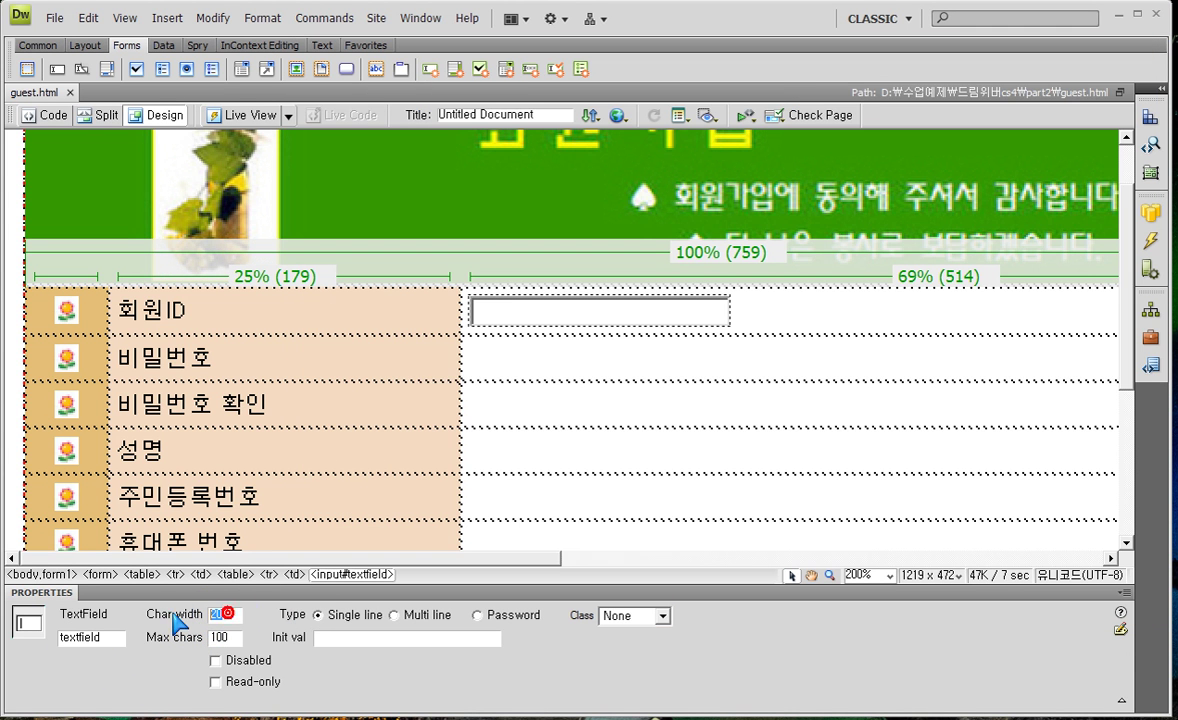
pyautogui.click(225, 637)
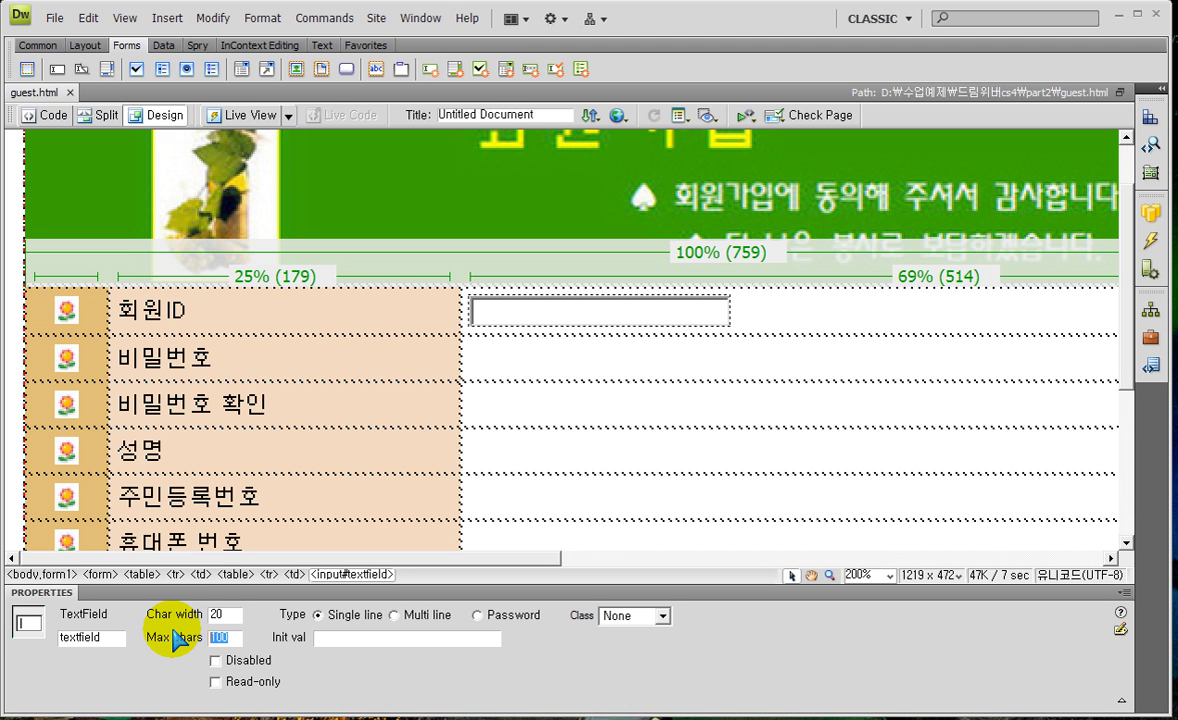
pyautogui.write('20')
pyautogui.press('Return')
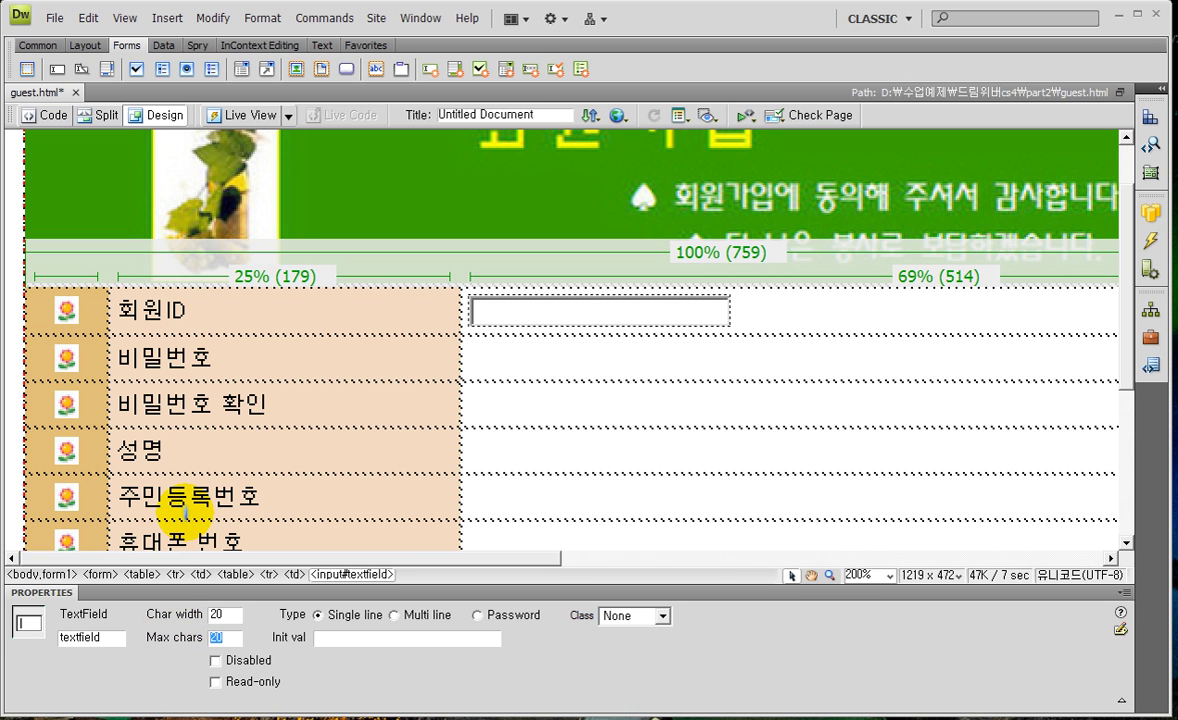
pyautogui.hotkey('ctrl', '2')
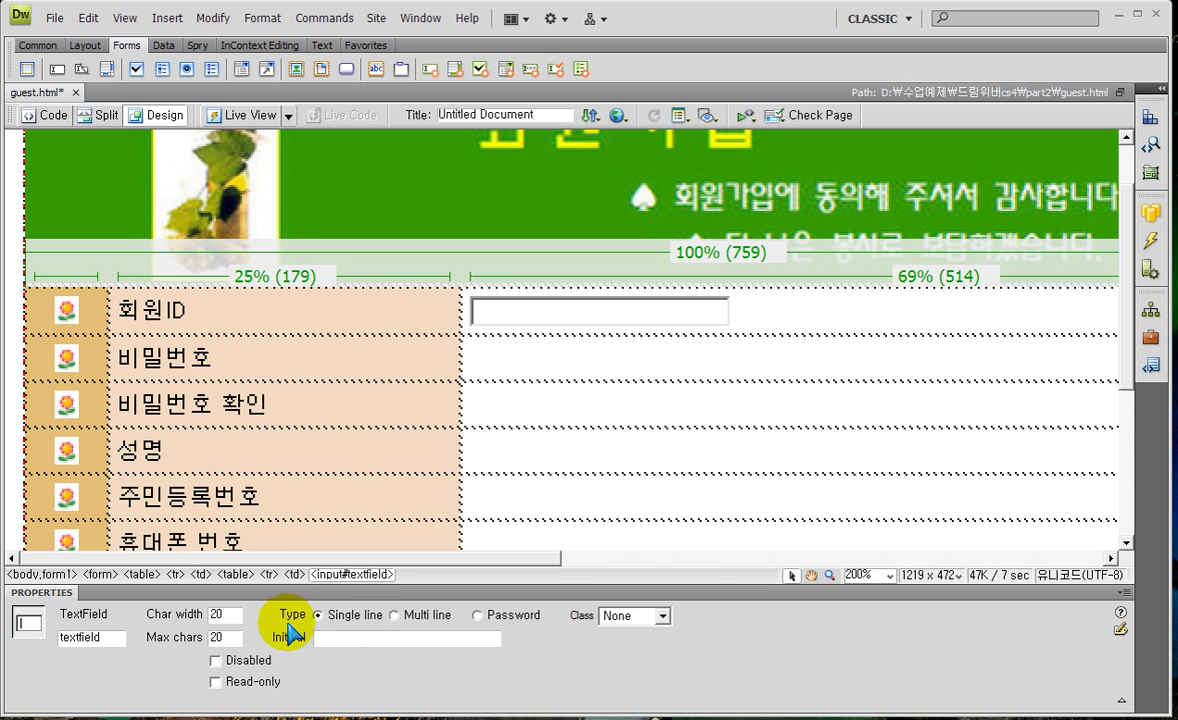
pyautogui.moveTo(275, 601); pyautogui.dragTo(378, 612)
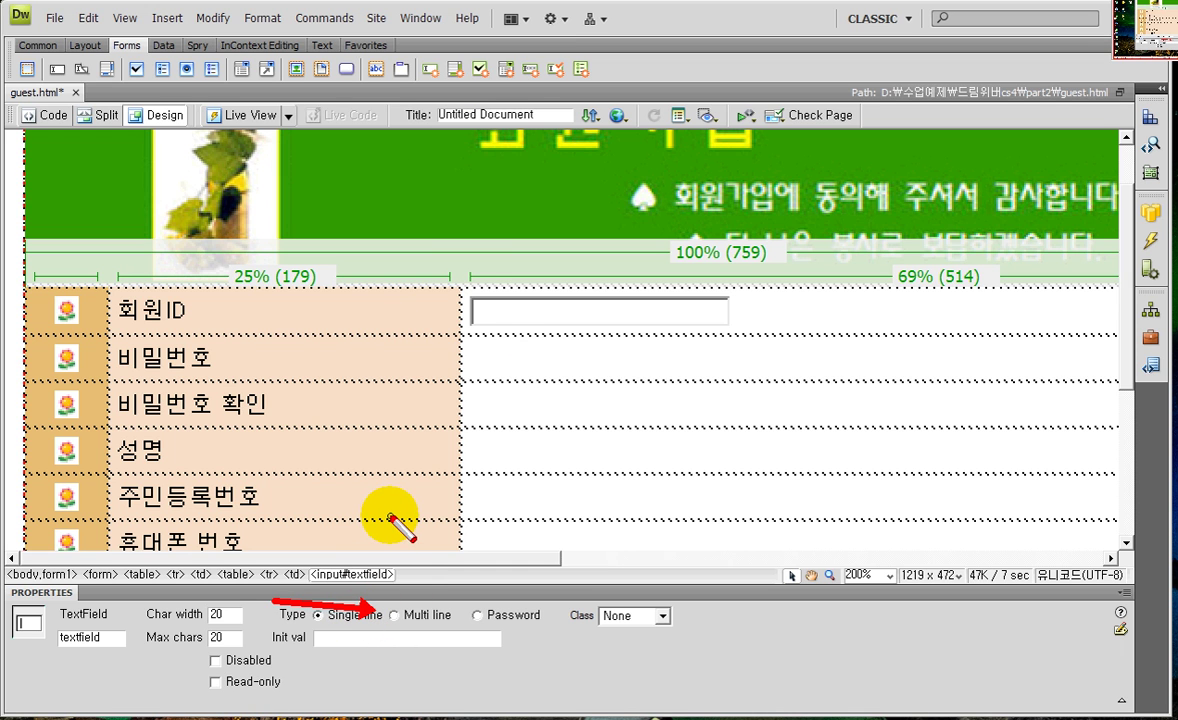
pyautogui.moveTo(482, 570); pyautogui.dragTo(451, 607)
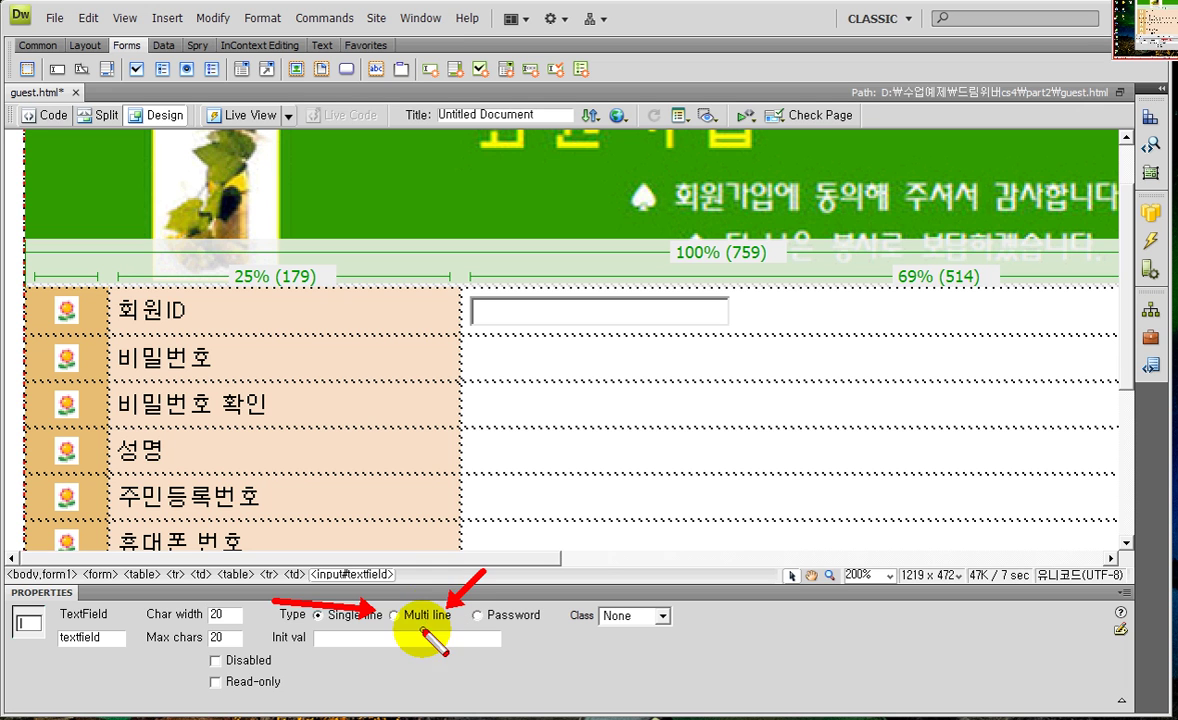
pyautogui.press('Escape')
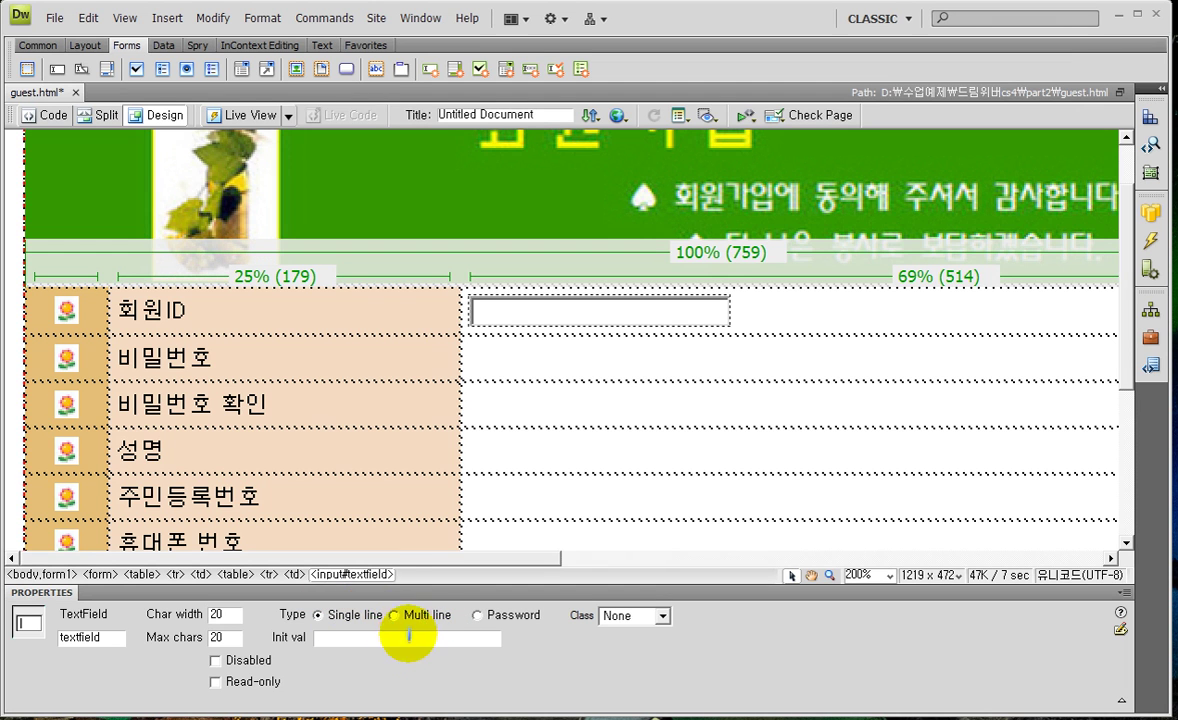
pyautogui.hotkey('ctrl', '2')
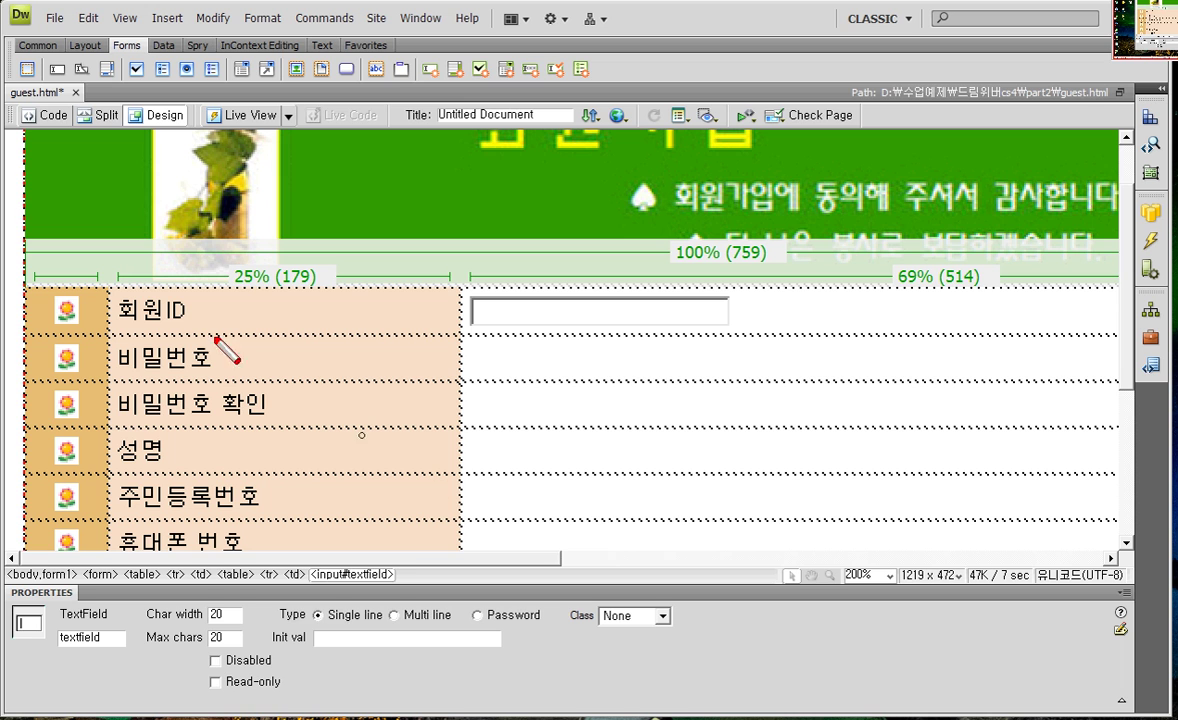
pyautogui.moveTo(304, 594); pyautogui.dragTo(388, 633)
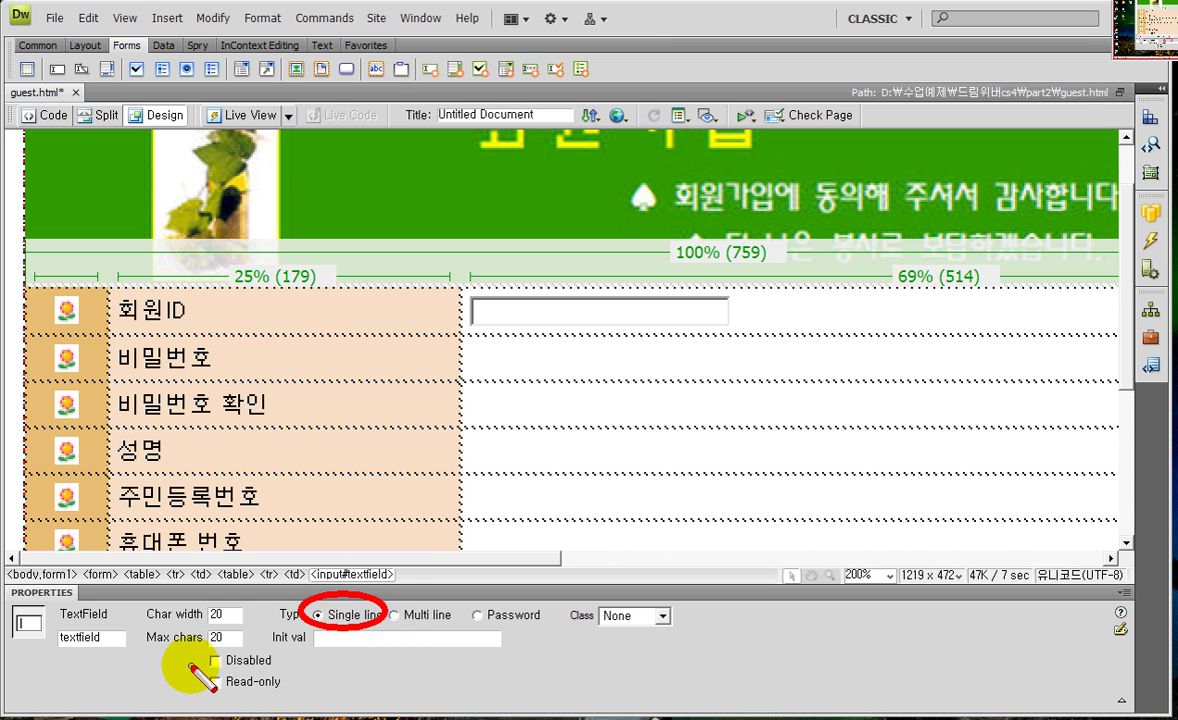
pyautogui.press('Escape')
# Set the initial value of the 회원ID text field to 아이디를 입력하세요.
pyautogui.click(335, 640)
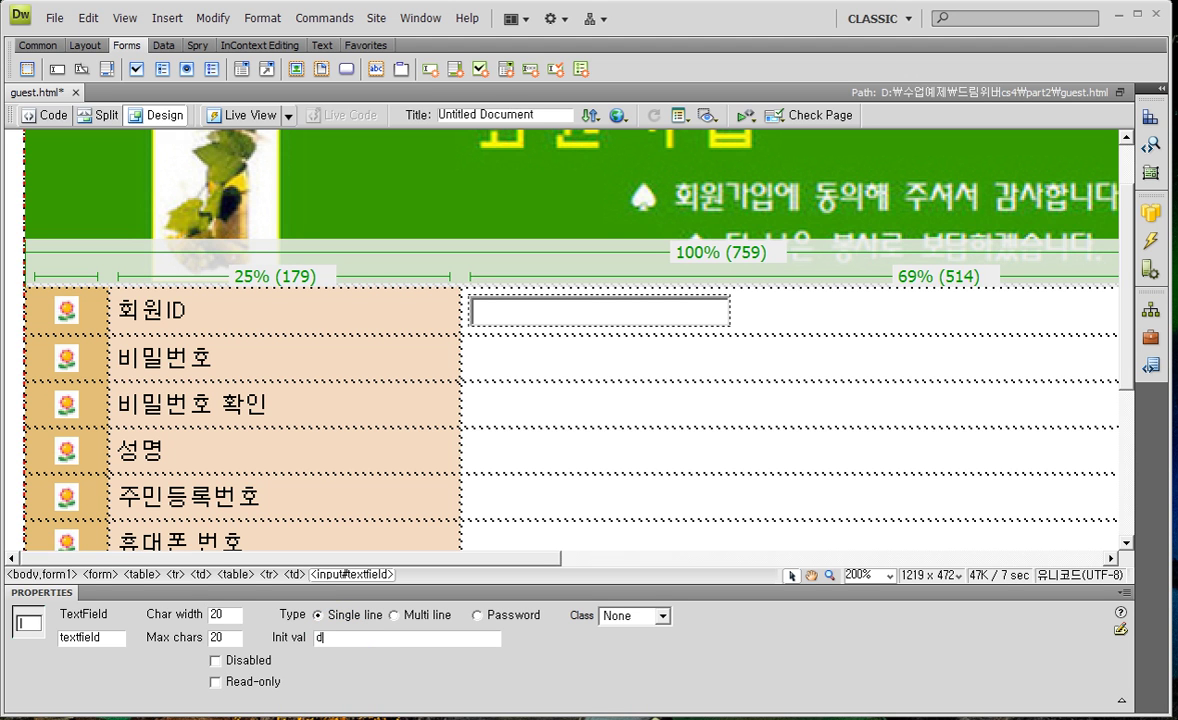
pyautogui.write('아이디를 입력하세요')
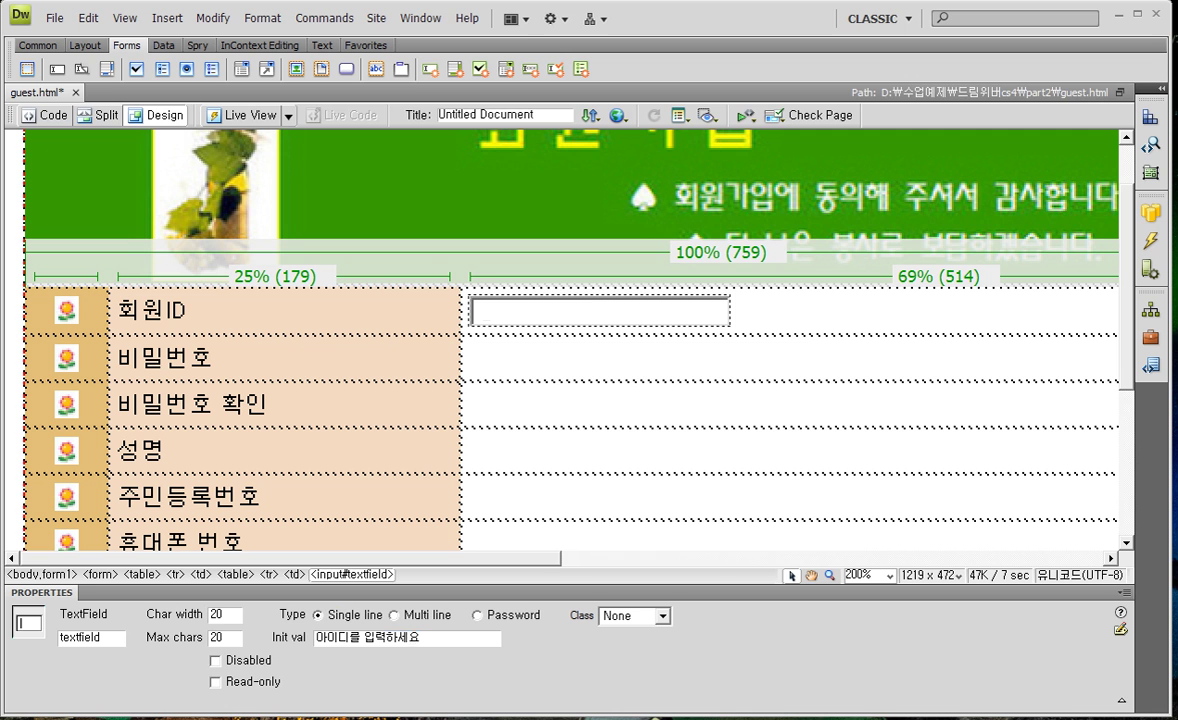
pyautogui.press('Return')
# Save guest.html, preview it in the browser, and replace the initial text in the 회원ID field with abfffvgggggggg.
pyautogui.hotkey('ctrl', 's')
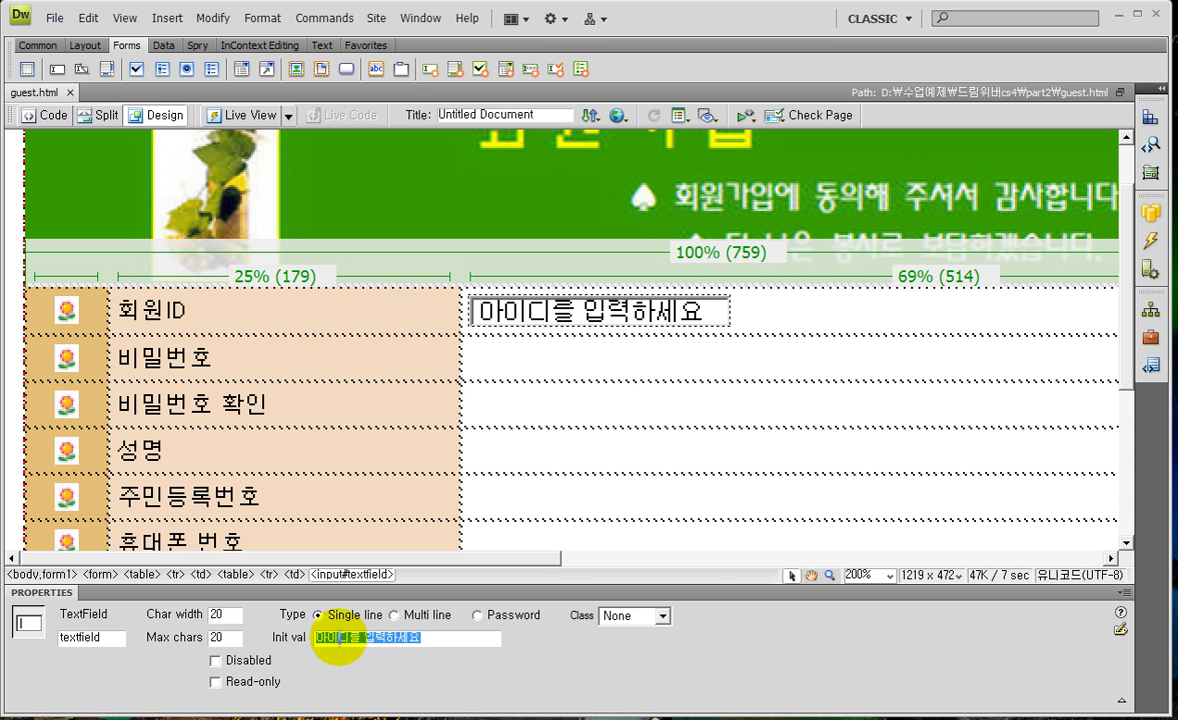
pyautogui.press('F12')
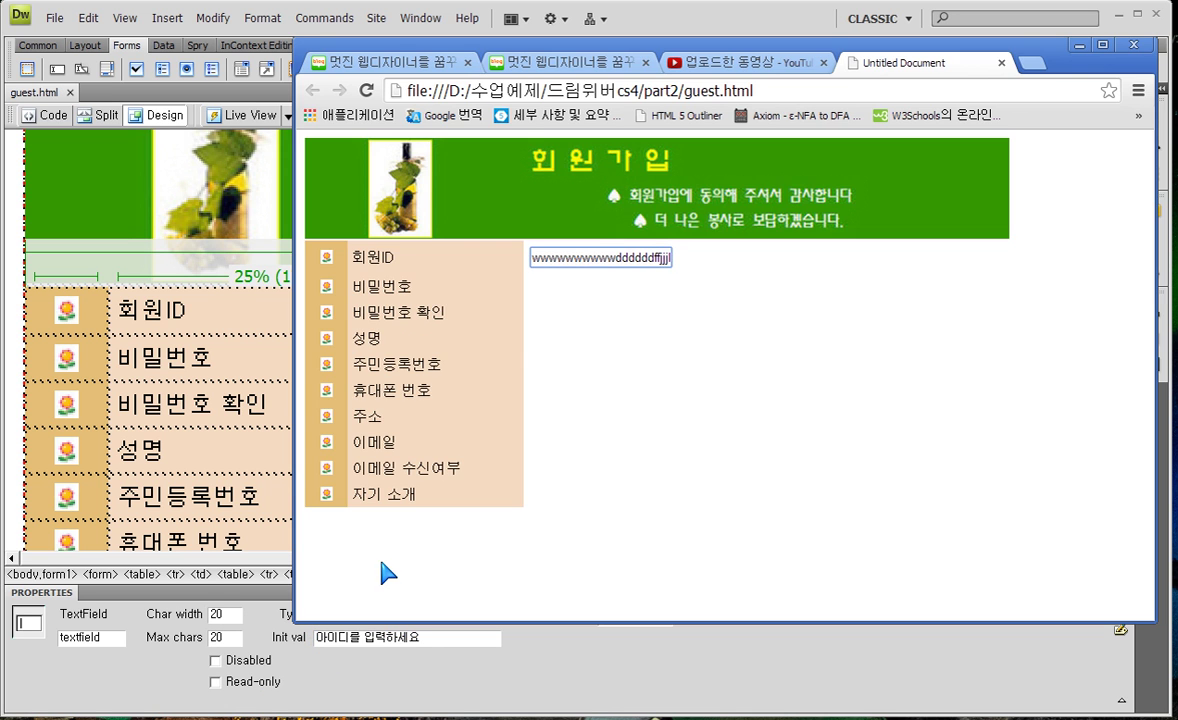
pyautogui.hotkey('ctrl', '2')
pyautogui.moveTo(504, 217); pyautogui.dragTo(680, 296)
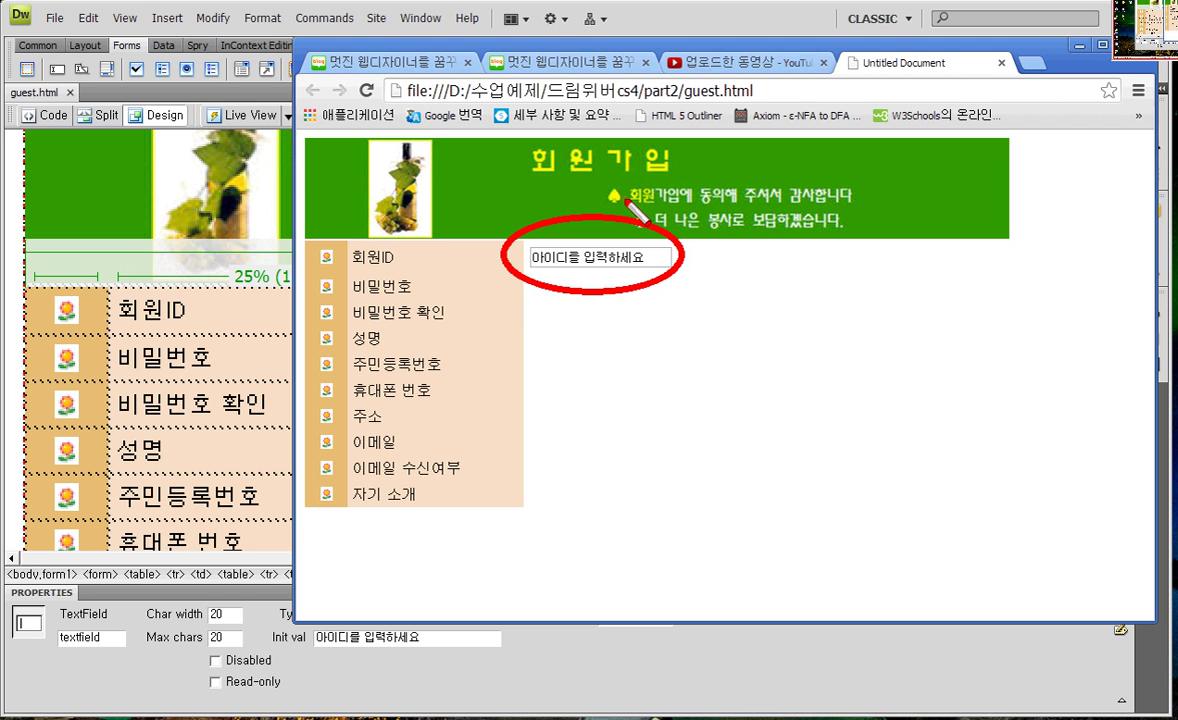
pyautogui.press('Escape')
pyautogui.moveTo(530, 258); pyautogui.dragTo(656, 261)
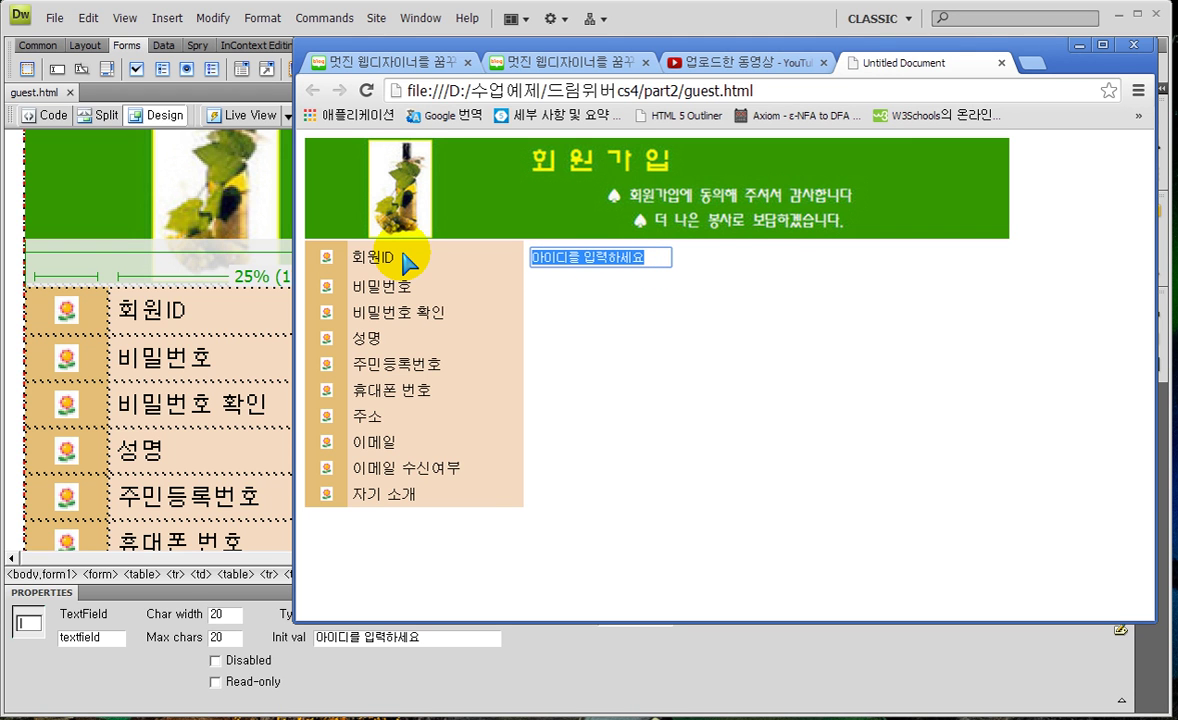
pyautogui.write('abfffvgggggggg')
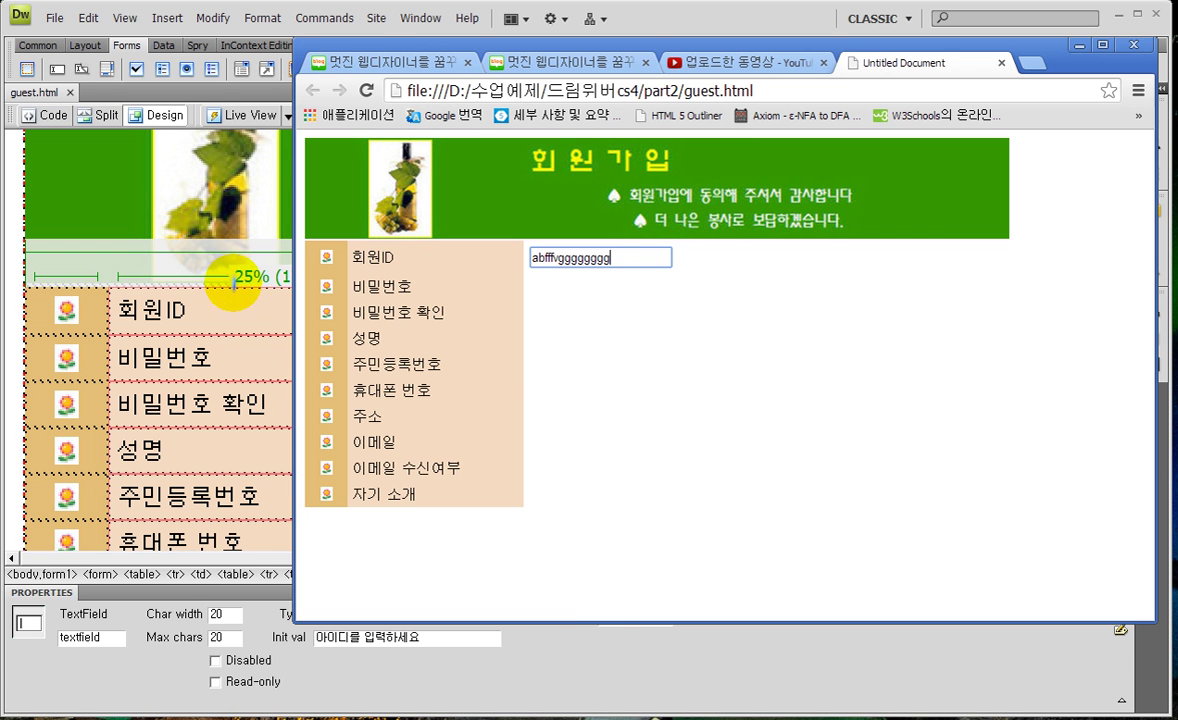
# Back in Dreamweaver, insert a text field with access key 2 into the empty cell beside 비밀번호.
pyautogui.click(219, 308)
pyautogui.click(386, 360)
pyautogui.click(477, 358)
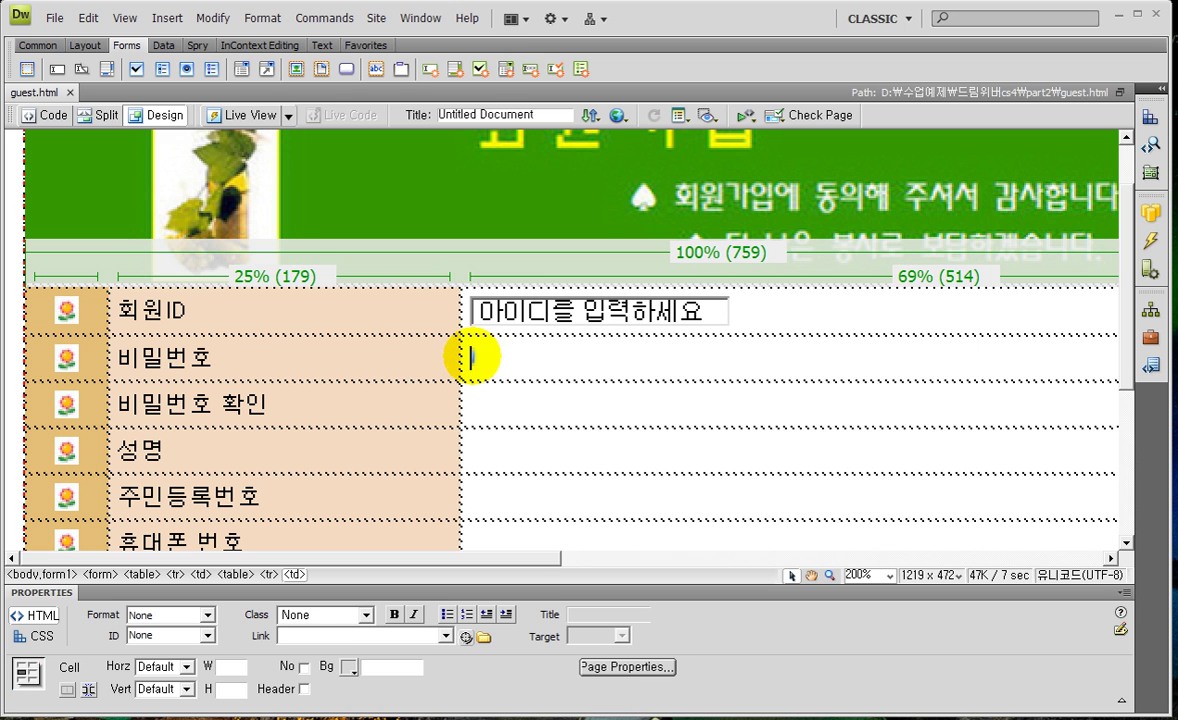
pyautogui.click(487, 355)
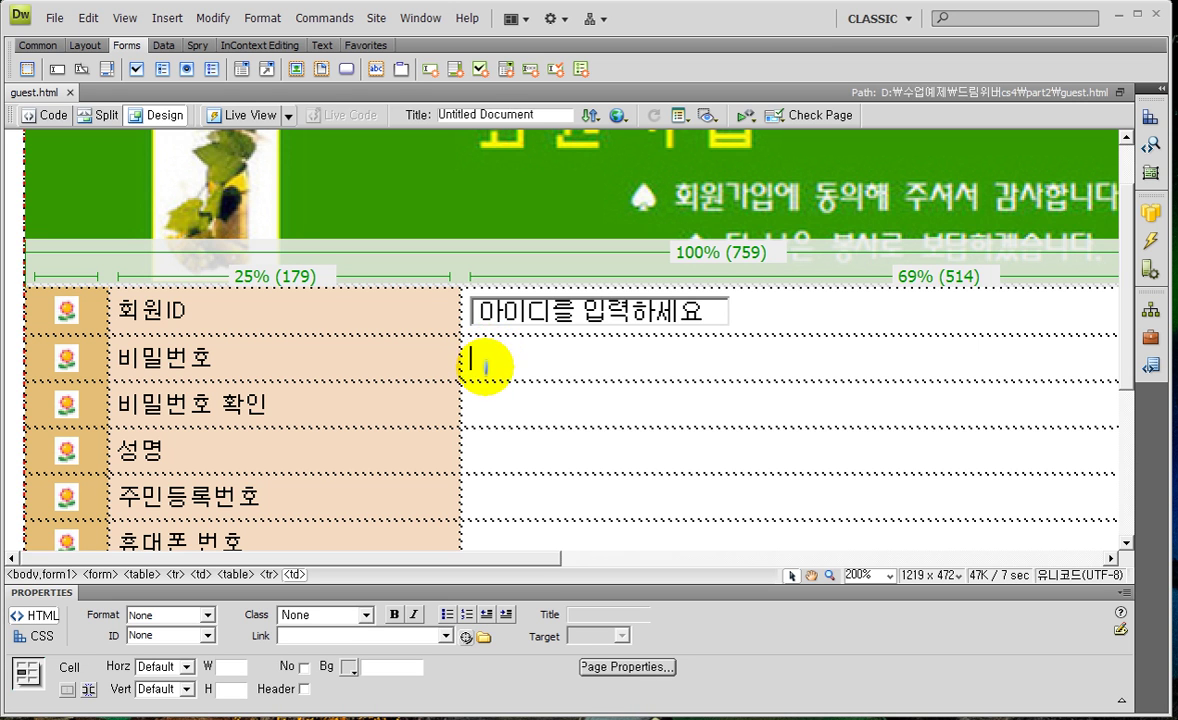
pyautogui.click(40, 64)
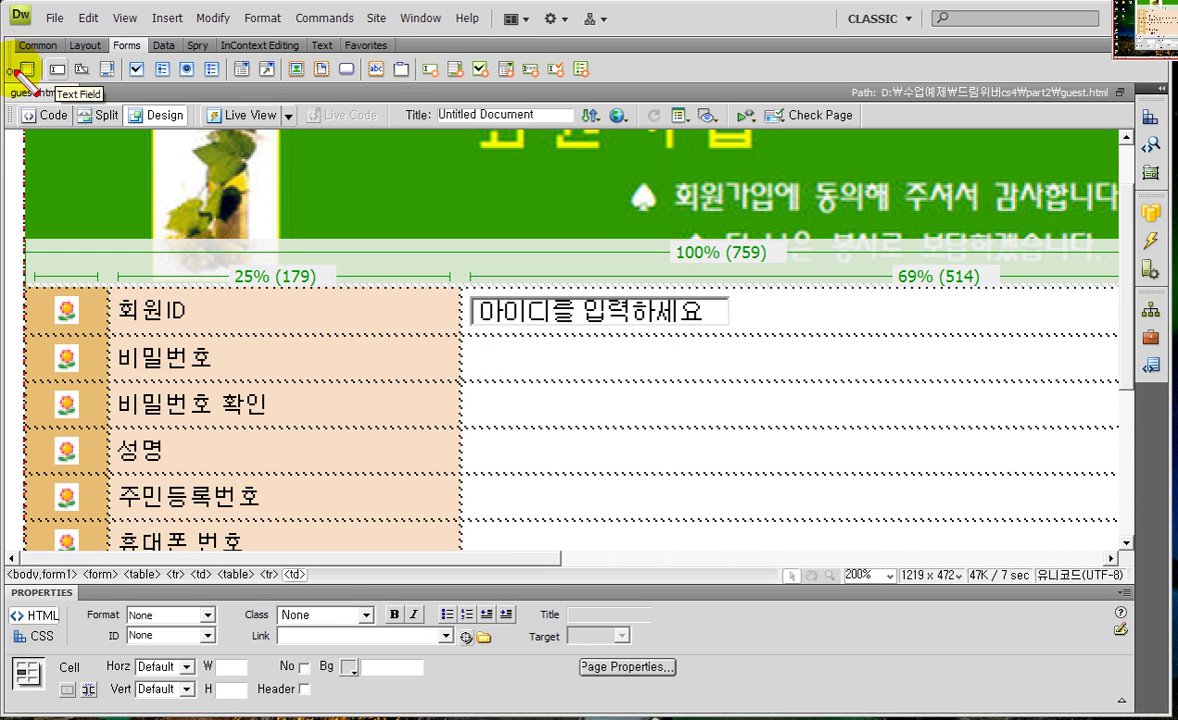
pyautogui.moveTo(34, 51); pyautogui.dragTo(84, 100)
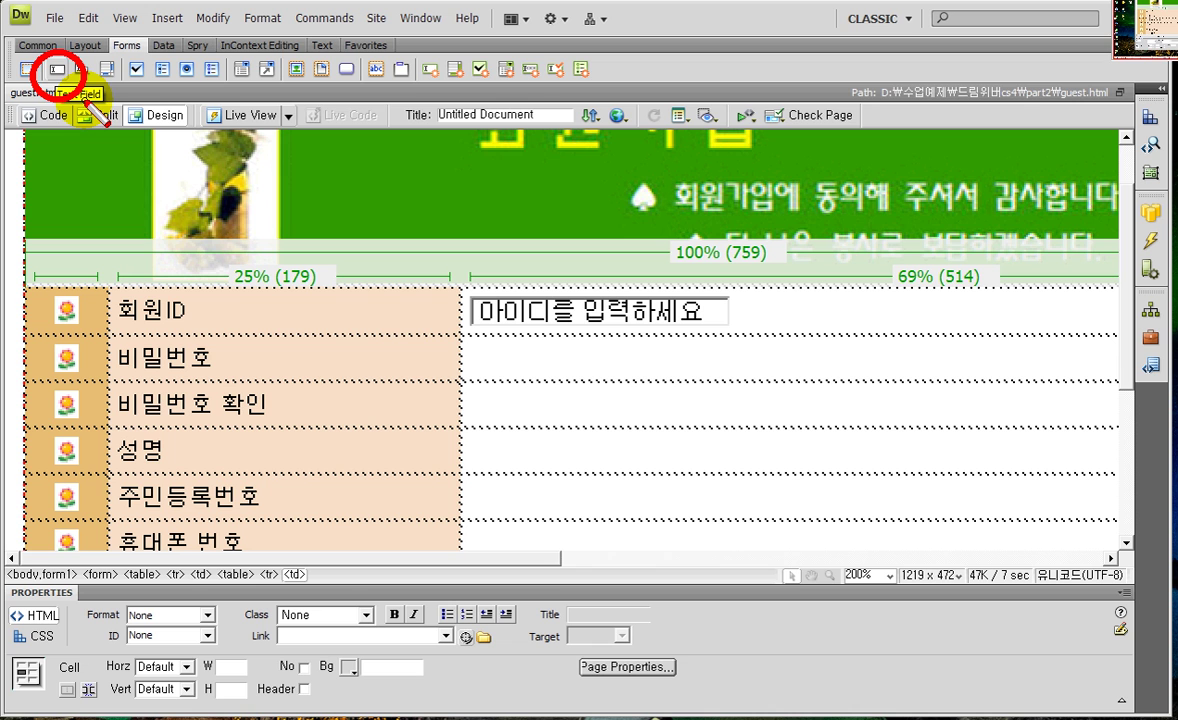
pyautogui.press('Escape')
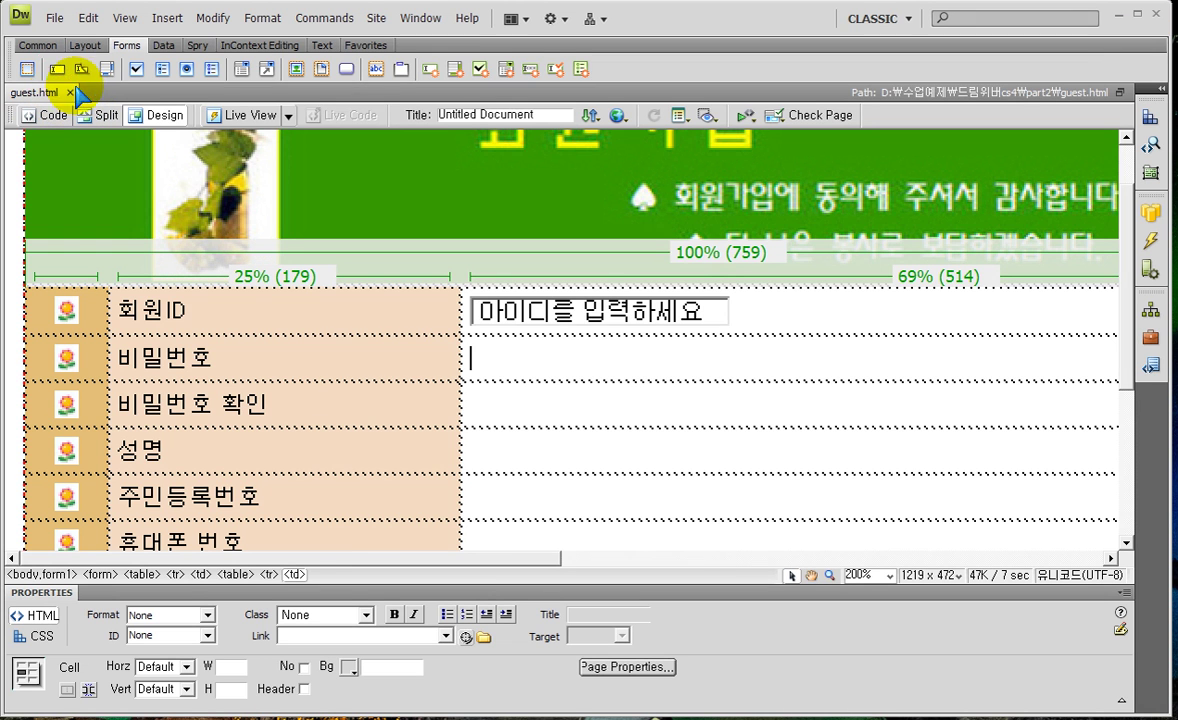
pyautogui.click(57, 69)
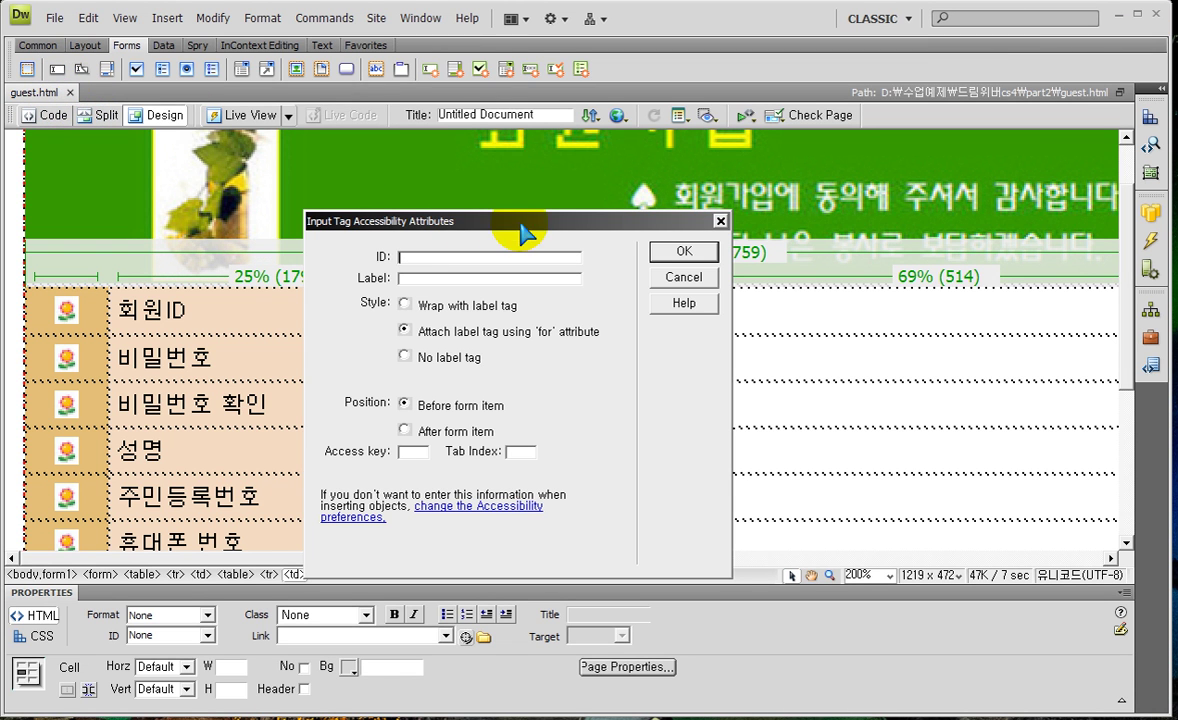
pyautogui.click(392, 328)
pyautogui.moveTo(384, 314)
pyautogui.mouseDown()
pyautogui.moveTo(533, 364)
pyautogui.moveTo(599, 356)
pyautogui.mouseUp()
pyautogui.moveTo(370, 389); pyautogui.dragTo(448, 419)
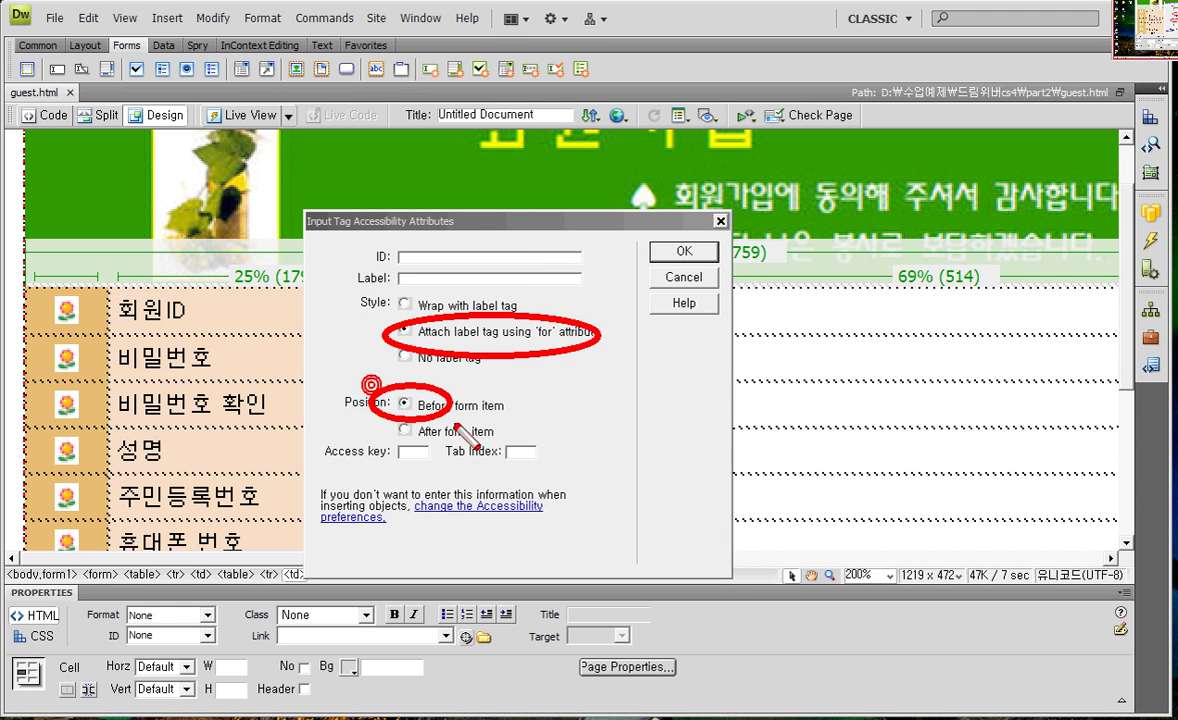
pyautogui.press('Escape')
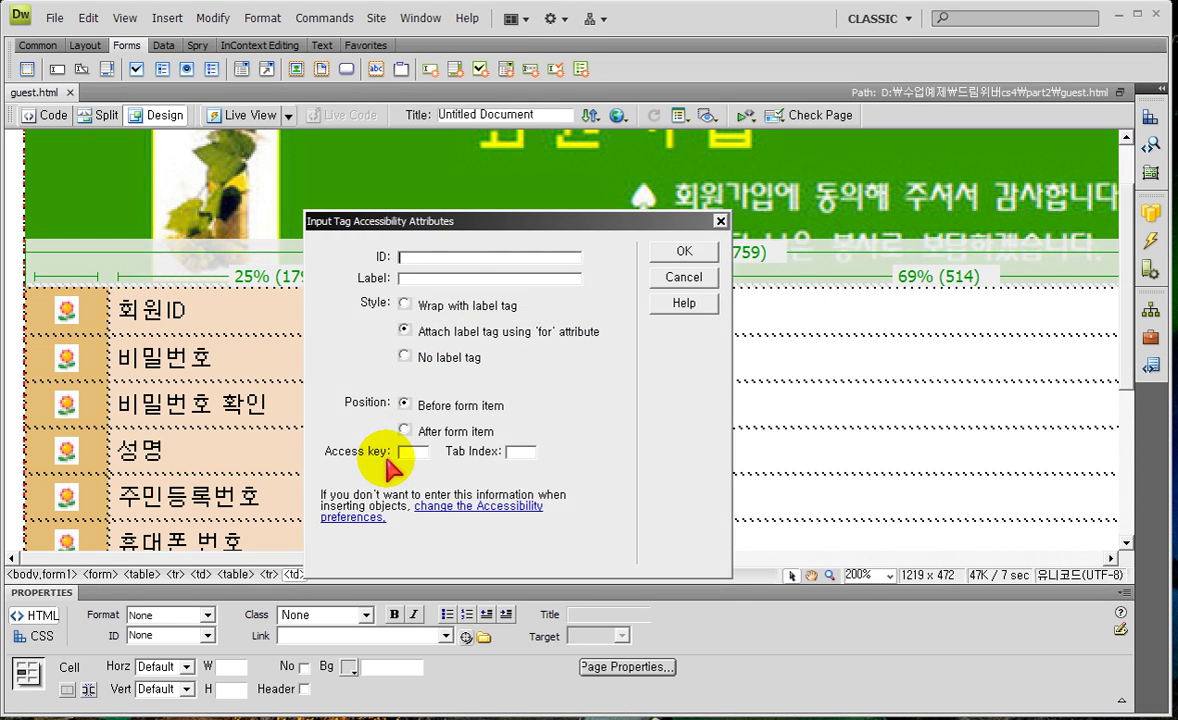
pyautogui.click(414, 452)
pyautogui.write('2')
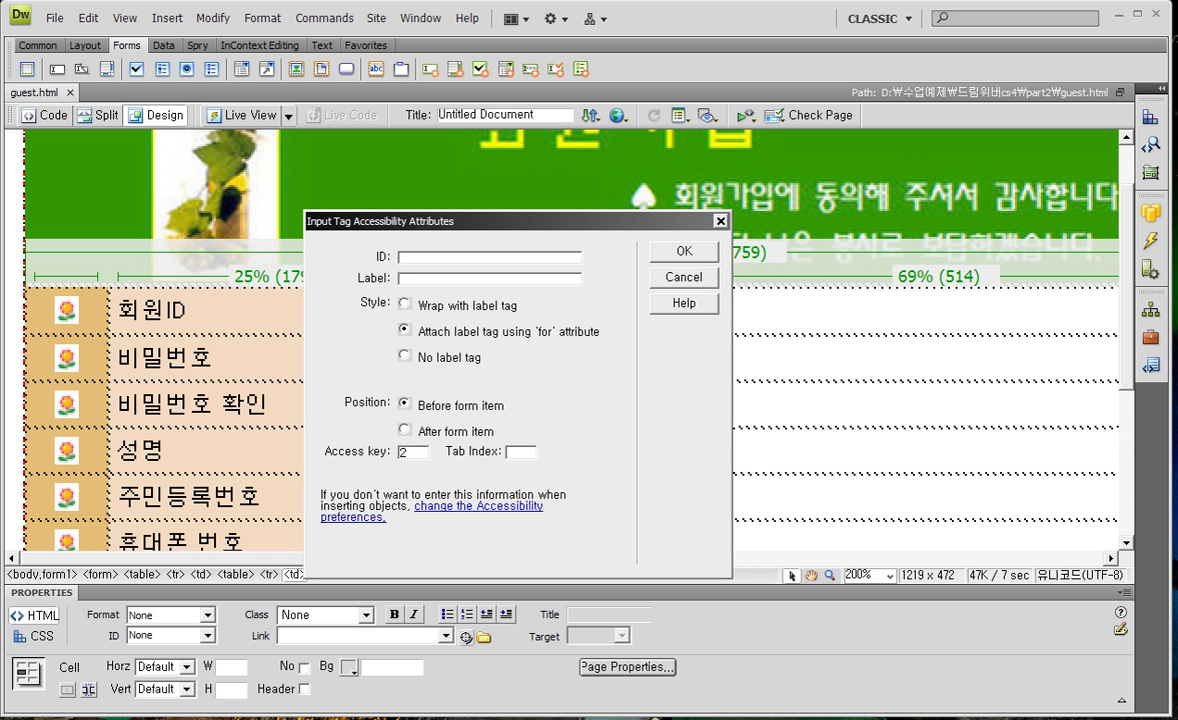
pyautogui.click(686, 253)
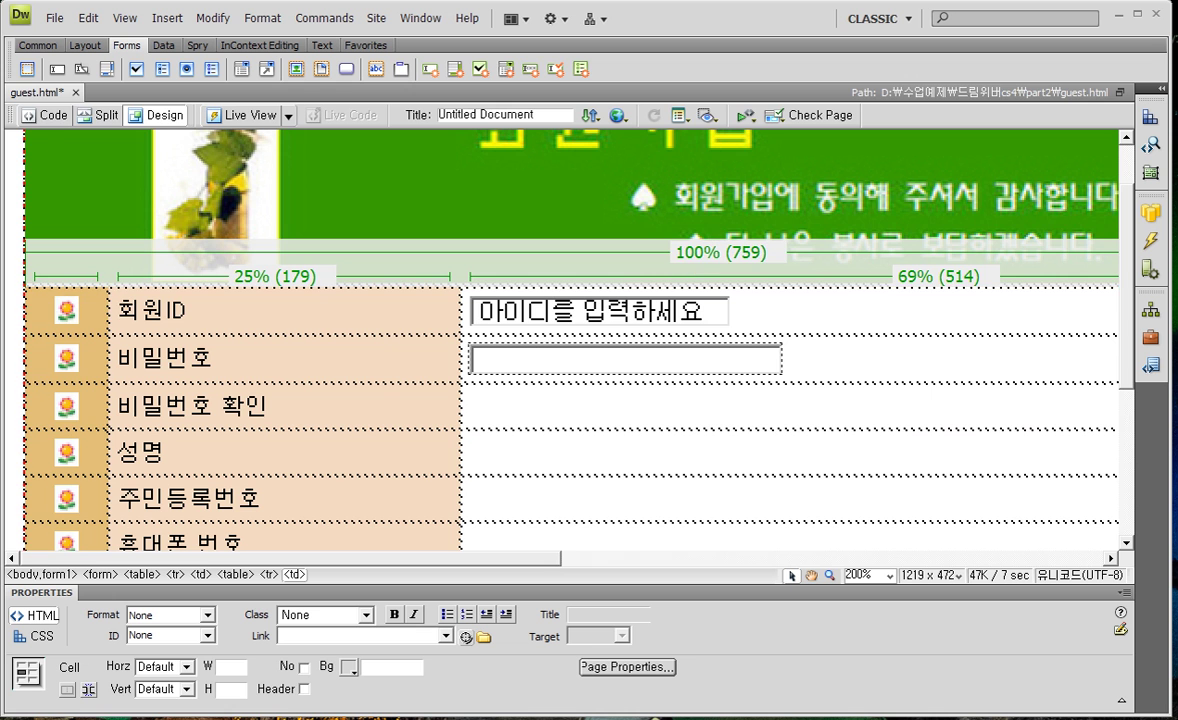
# Show the source code of guest.html, then switch to the browser and reload the page.
pyautogui.click(47, 116)
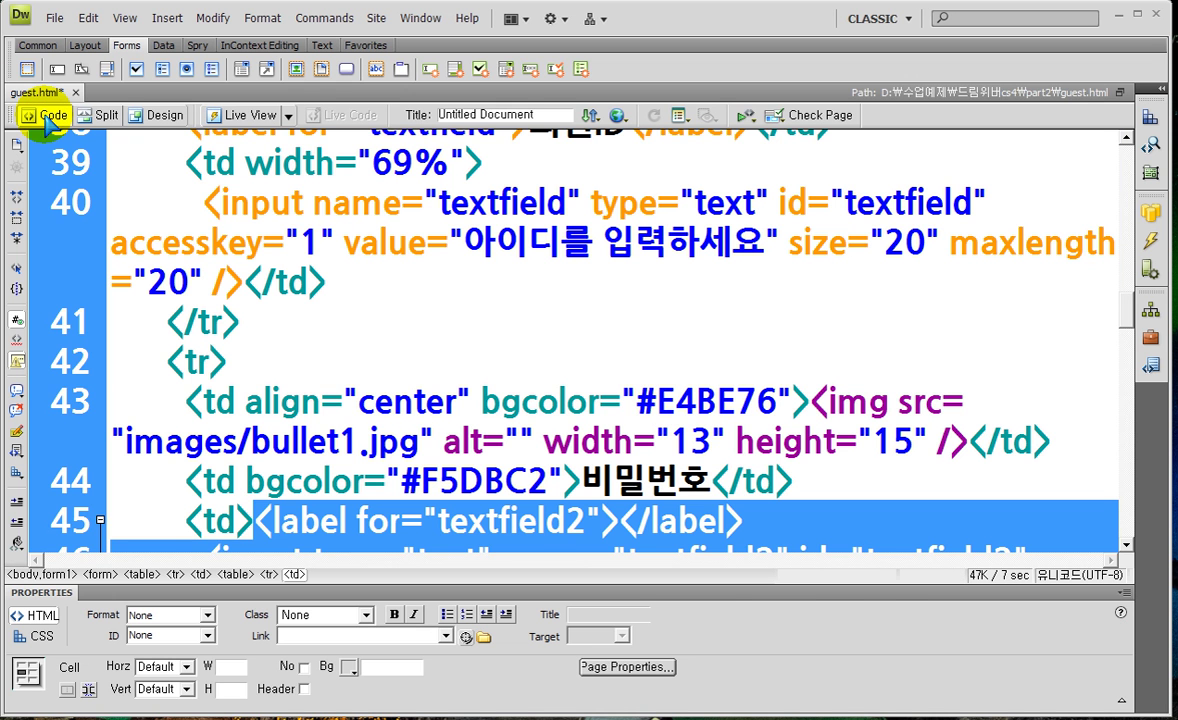
pyautogui.hotkey('alt', 'Tab')
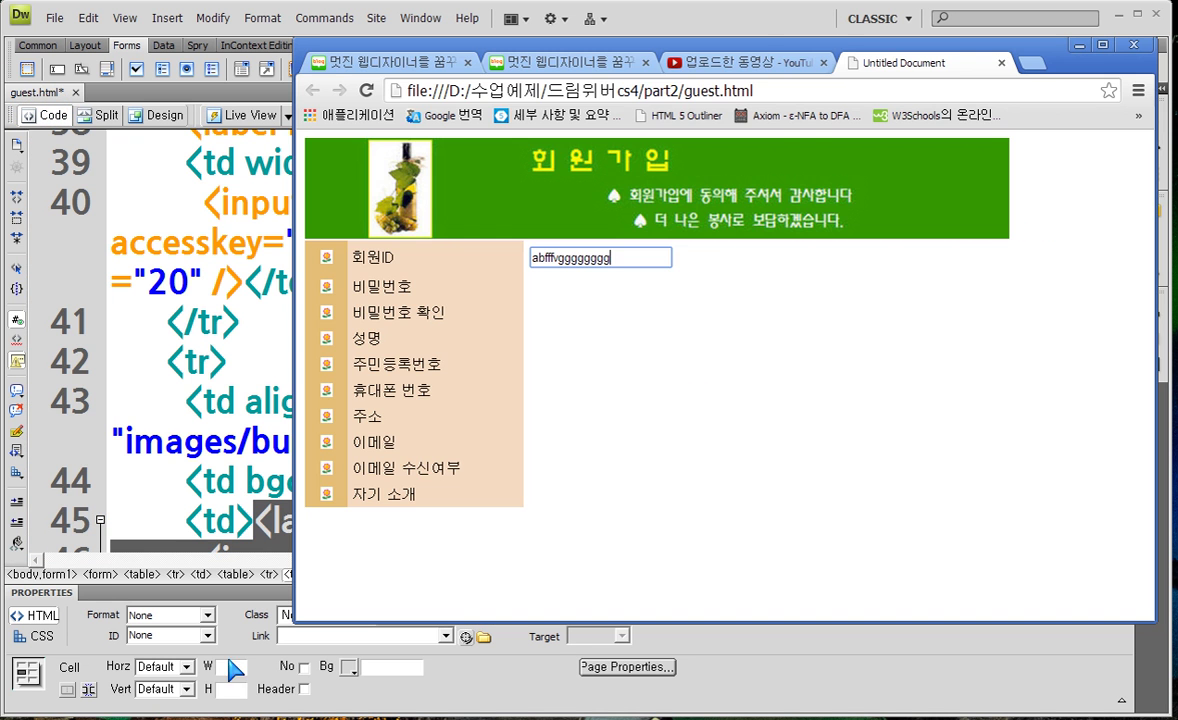
pyautogui.click(684, 567)
pyautogui.press('F5')
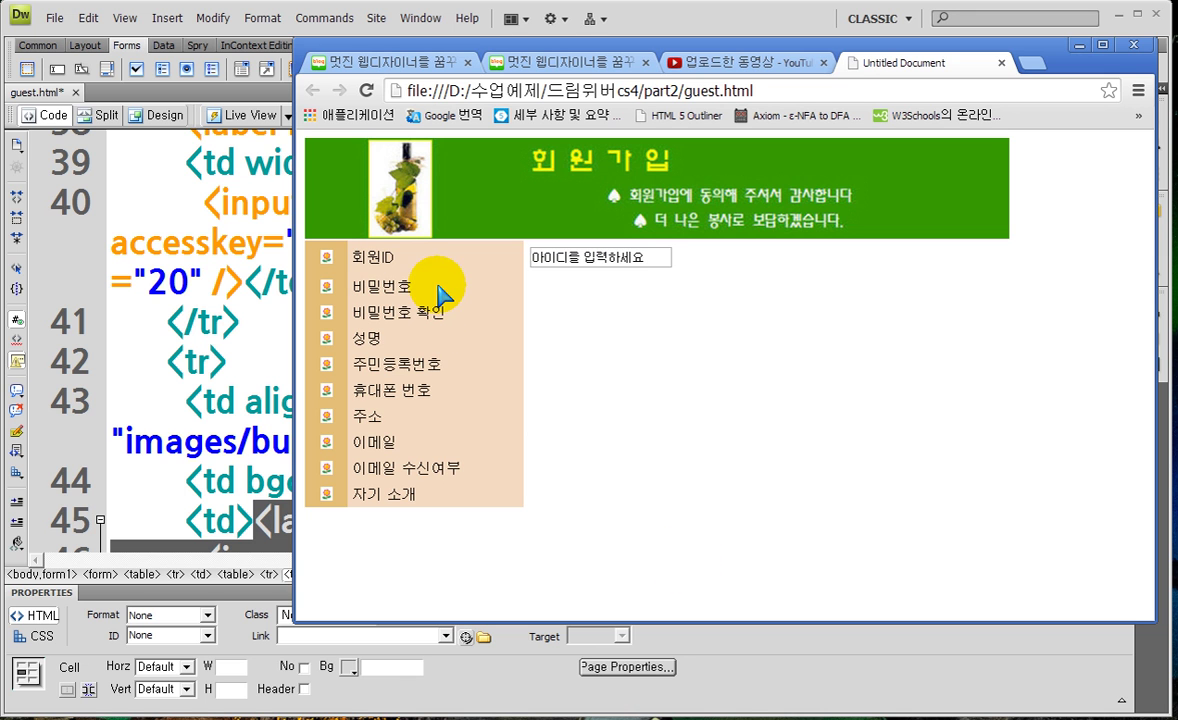